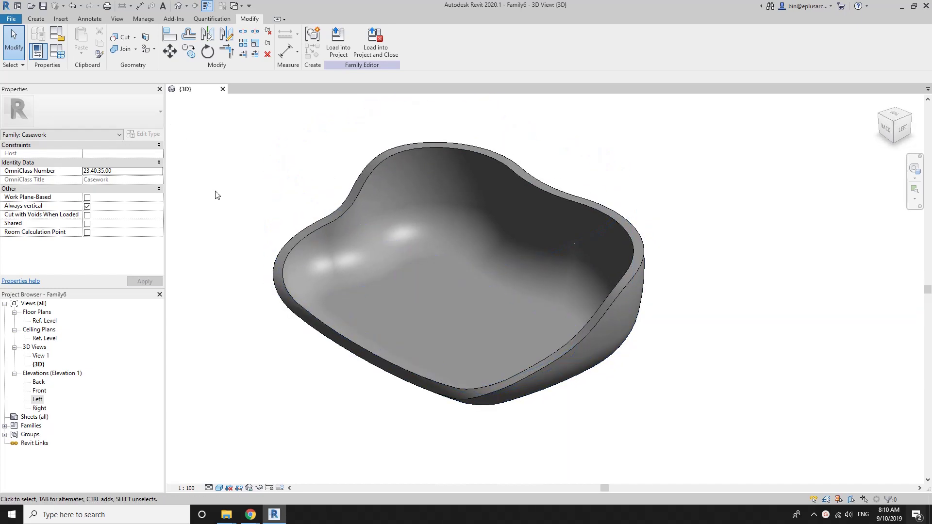
# Close Family6's 3D view and discard its unsaved changes.
pyautogui.click(223, 88)
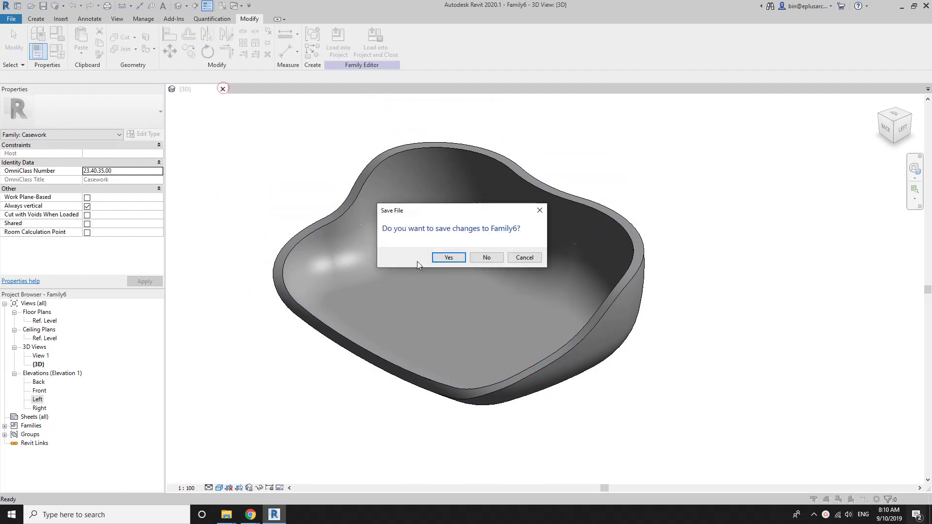
pyautogui.click(486, 258)
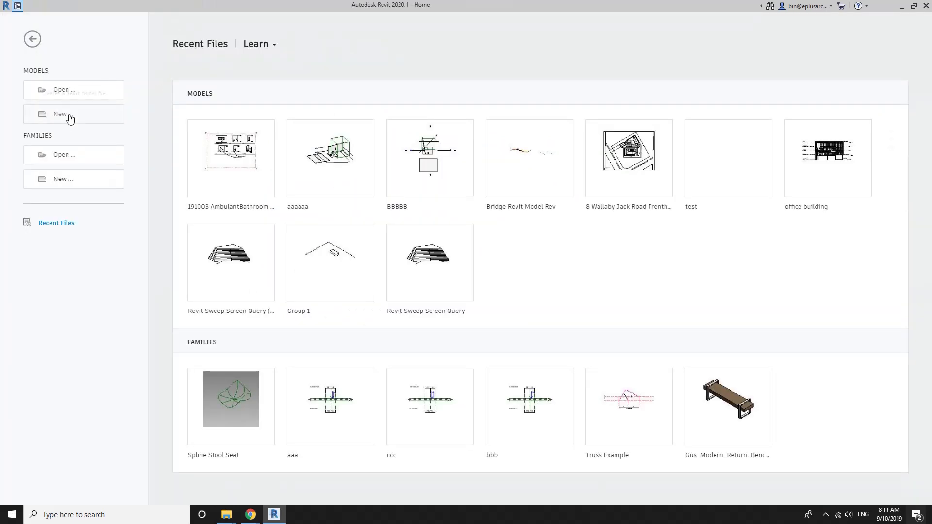
# Create a new family from the Metric Generic Model template under Family Templates > English.
pyautogui.click(76, 182)
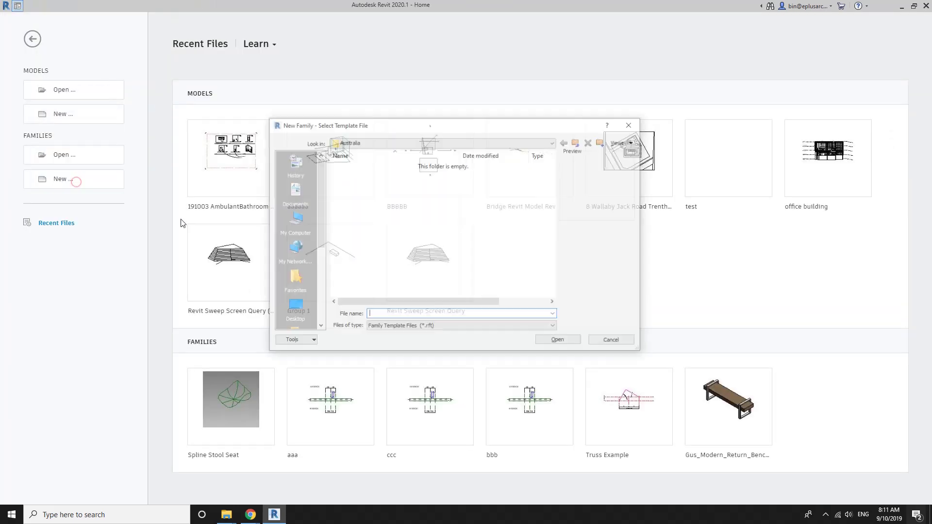
pyautogui.click(577, 141)
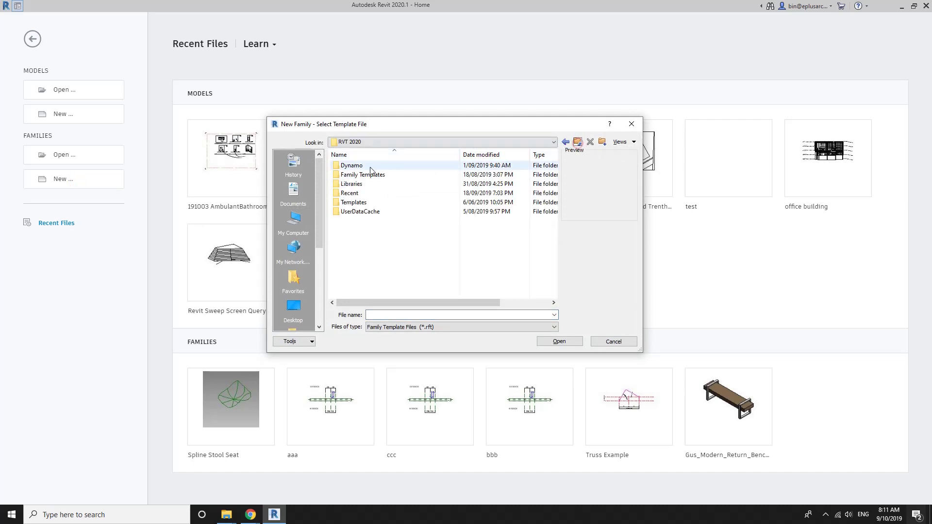
pyautogui.doubleClick(359, 175)
pyautogui.doubleClick(359, 189)
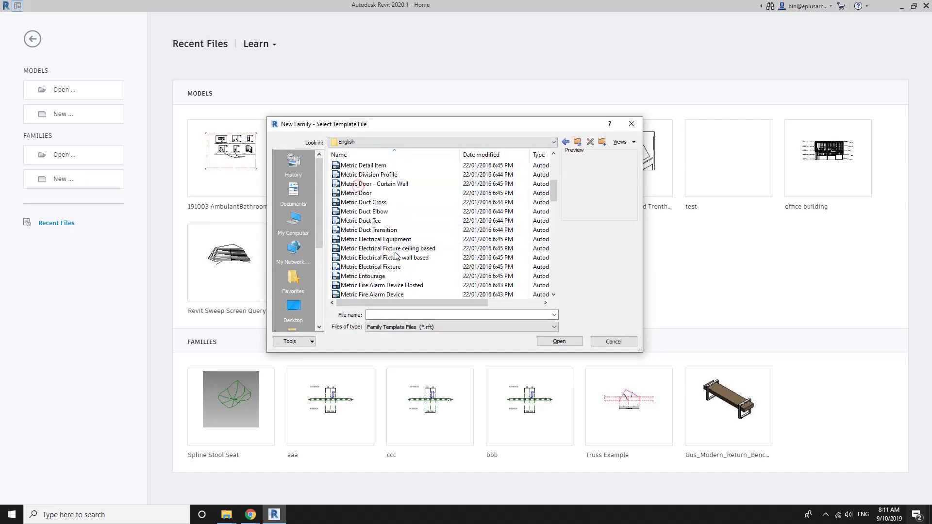
pyautogui.scroll(-5, 403, 243)
pyautogui.scroll(-5, 407, 262)
pyautogui.scroll(4, 411, 271)
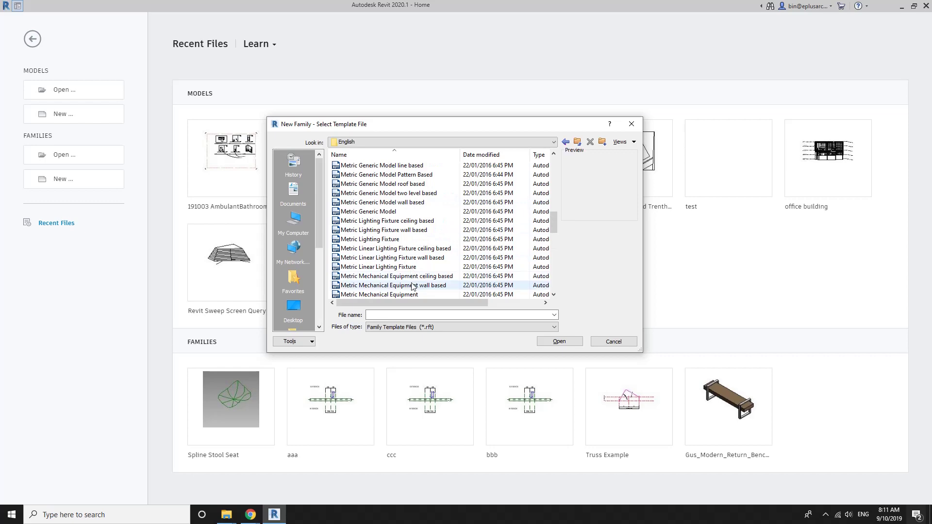
pyautogui.doubleClick(390, 212)
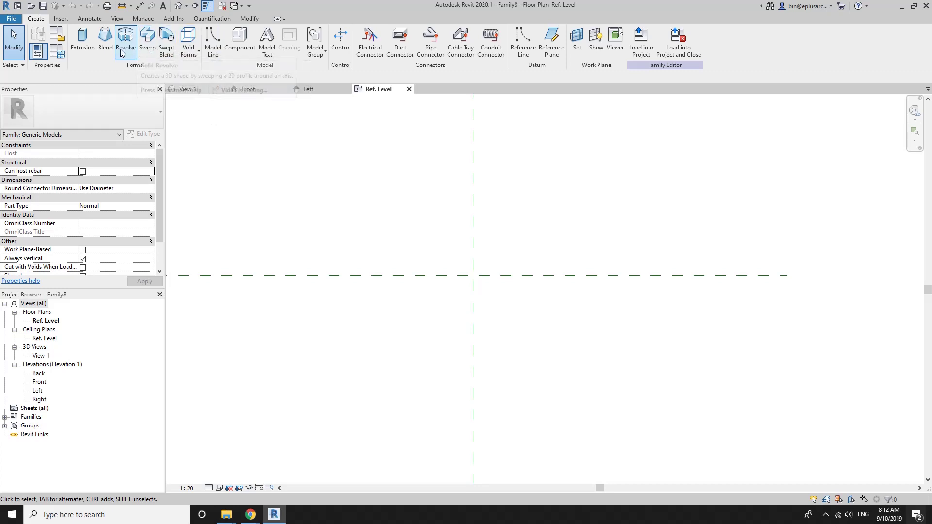
# Start a solid sweep and begin sketching its path, abandoning an accidental extrusion.
pyautogui.click(83, 40)
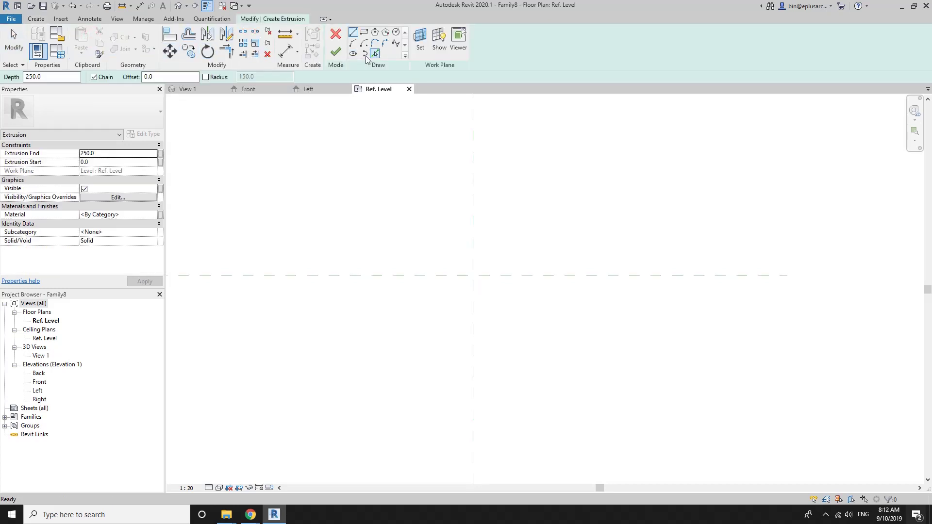
pyautogui.click(340, 39)
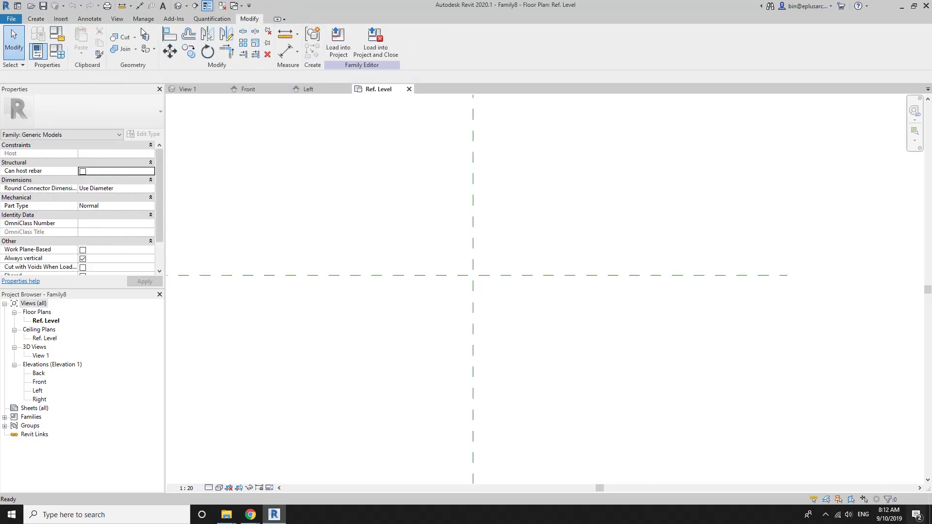
pyautogui.click(47, 20)
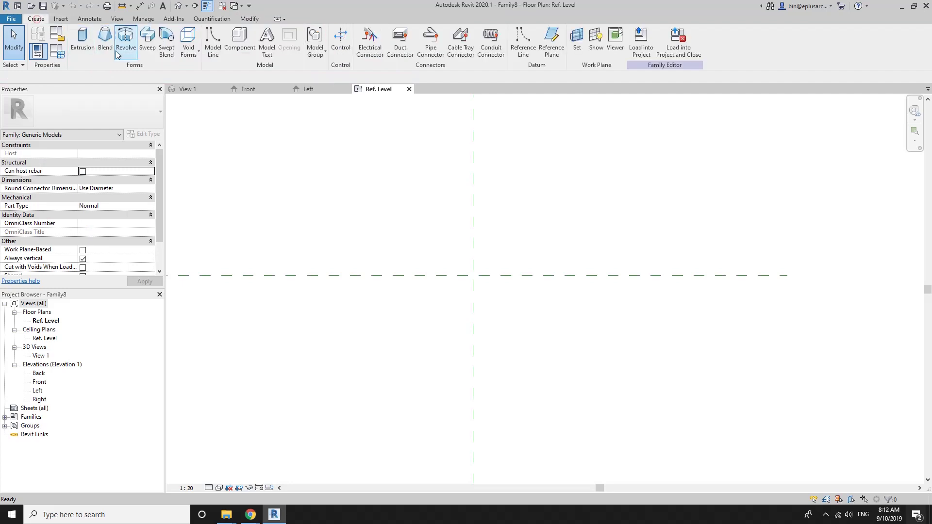
pyautogui.click(150, 43)
pyautogui.click(440, 38)
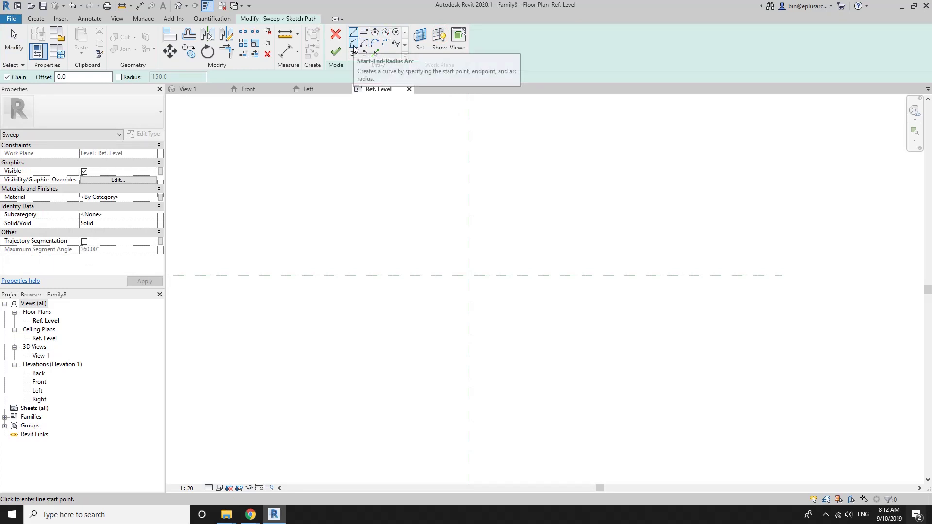
# Draw one inward-curving Start-End-Radius arc for the sweep path.
pyautogui.click(353, 45)
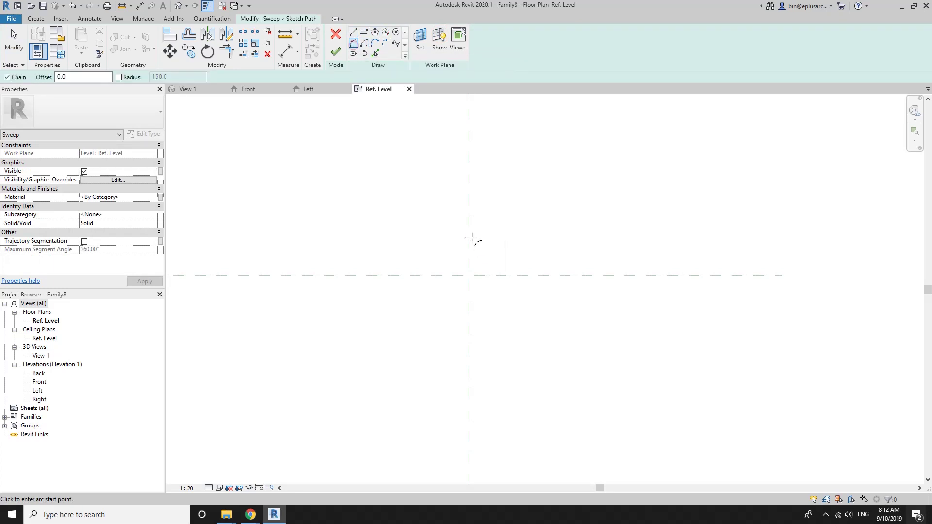
pyautogui.click(422, 221)
pyautogui.click(512, 221)
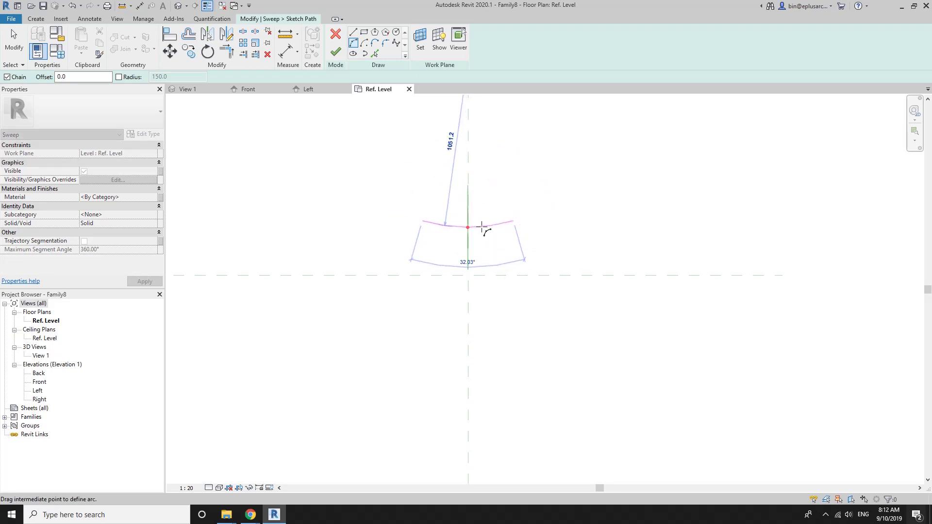
pyautogui.click(483, 226)
pyautogui.press('Escape')
pyautogui.press('Escape')
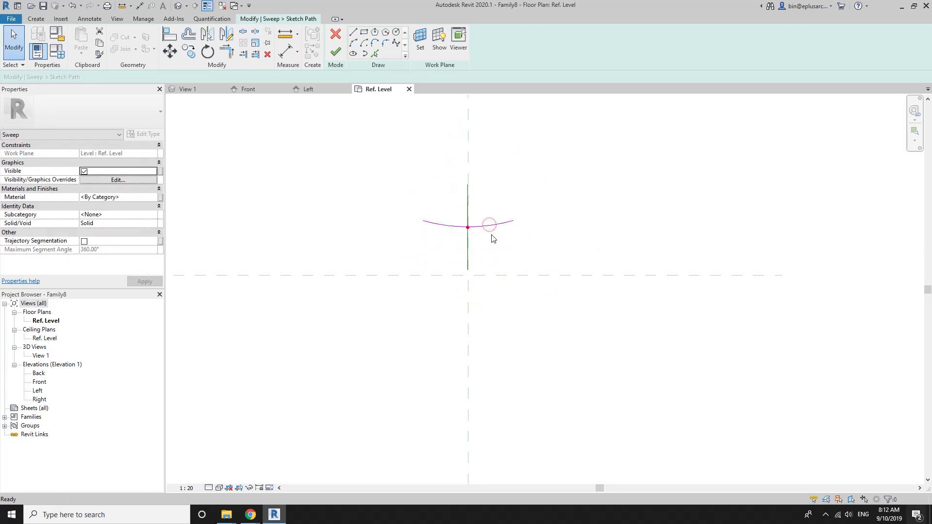
# Move the arc so it is centred on the vertical reference plane.
pyautogui.click(484, 226)
pyautogui.scroll(3, 480, 237)
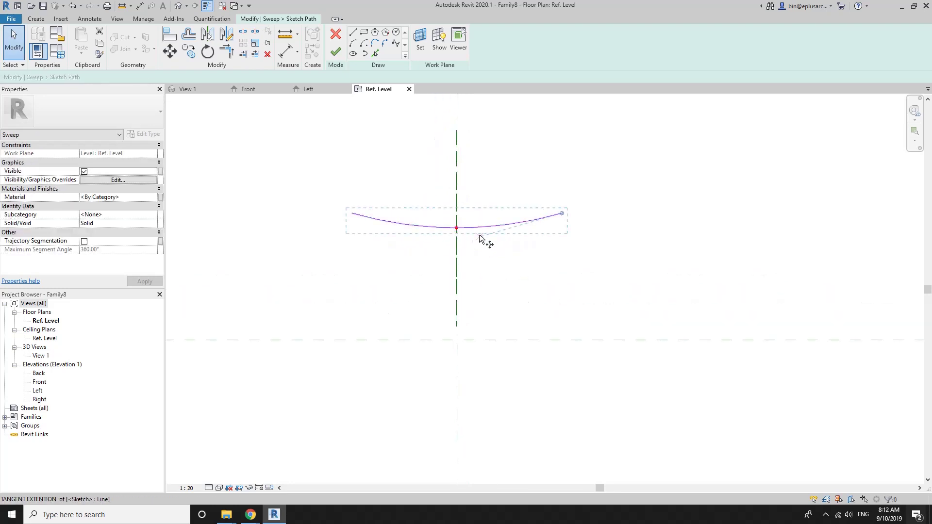
pyautogui.moveTo(479, 238); pyautogui.dragTo(557, 238)
pyautogui.press('m')
pyautogui.press('v')
pyautogui.click(534, 226)
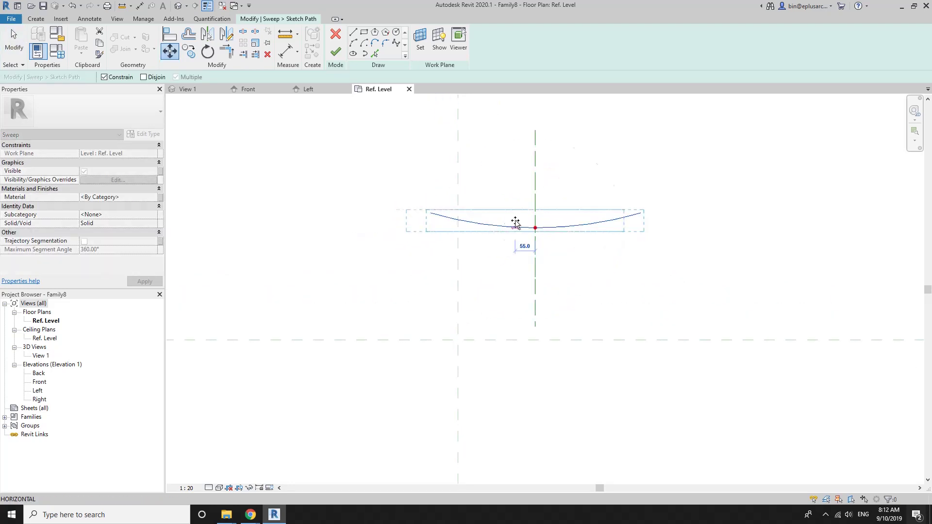
pyautogui.click(458, 199)
pyautogui.scroll(-2, 468, 264)
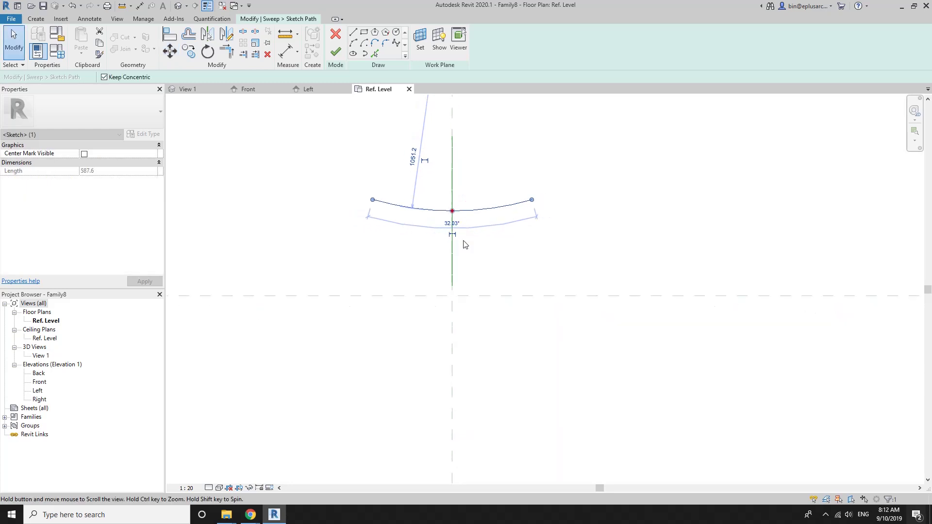
# Mirror the arc below the horizontal reference plane.
pyautogui.press('m')
pyautogui.press('m')
pyautogui.click(507, 300)
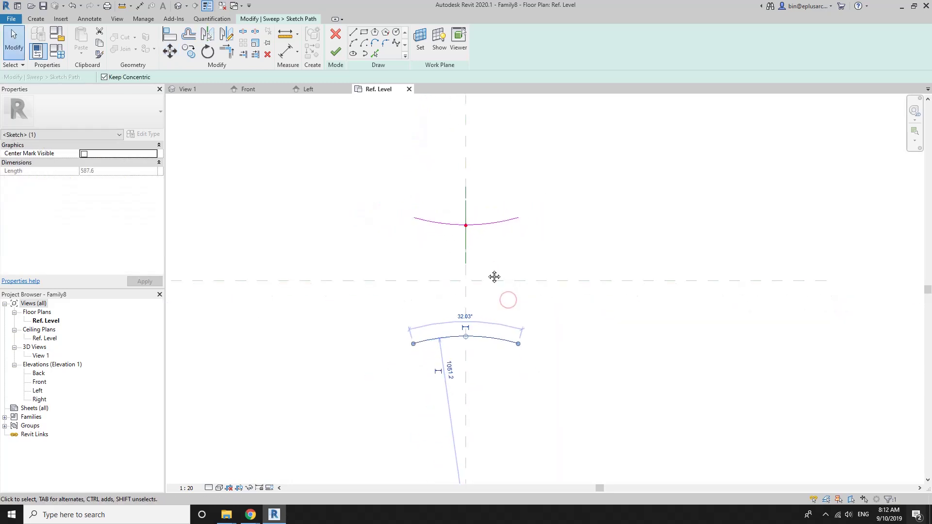
pyautogui.scroll(-2, 495, 275)
# Rotate-copy both arcs 90° to complete the four-arc pinched square.
pyautogui.click(507, 221)
pyautogui.keyDown('ctrl'); pyautogui.click(504, 343); pyautogui.keyUp('ctrl')
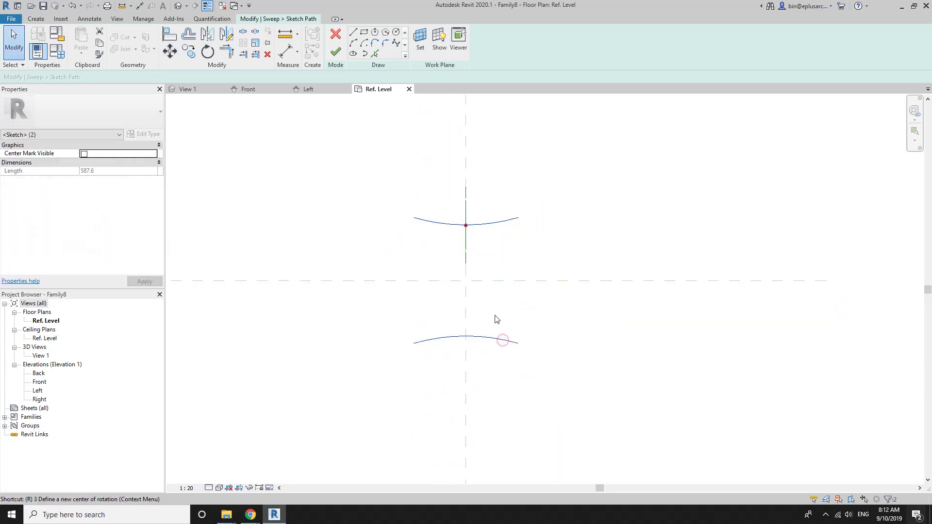
pyautogui.scroll(1, 488, 285)
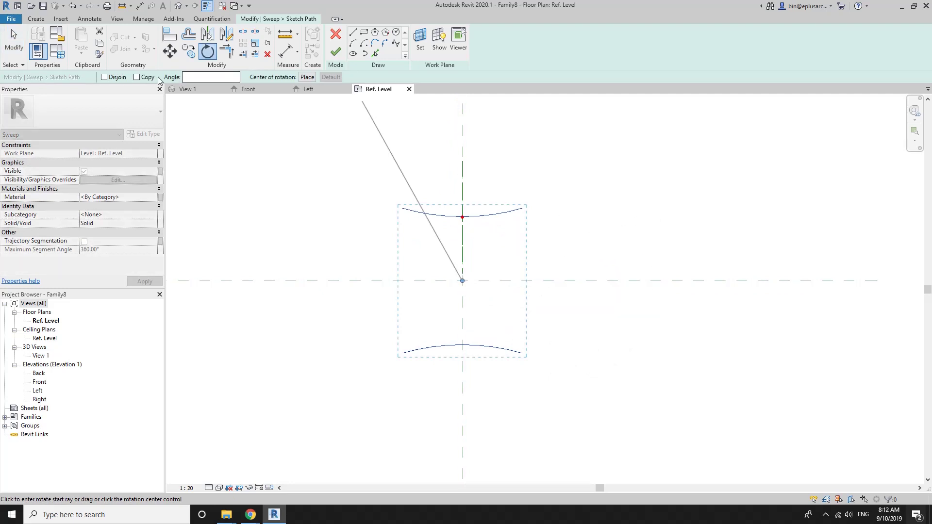
pyautogui.keyDown('ctrl'); pyautogui.click(554, 227); pyautogui.keyUp('ctrl')
pyautogui.write('90')
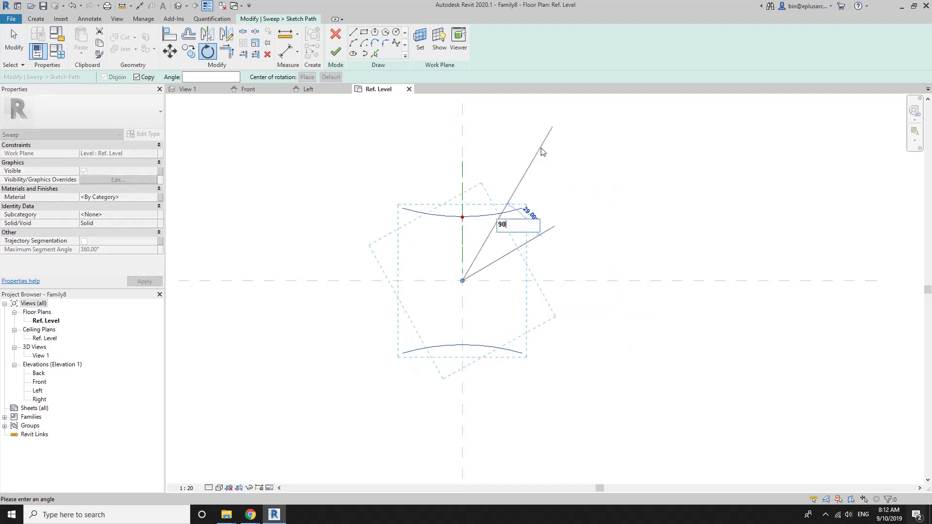
pyautogui.press('Return')
pyautogui.click(567, 234)
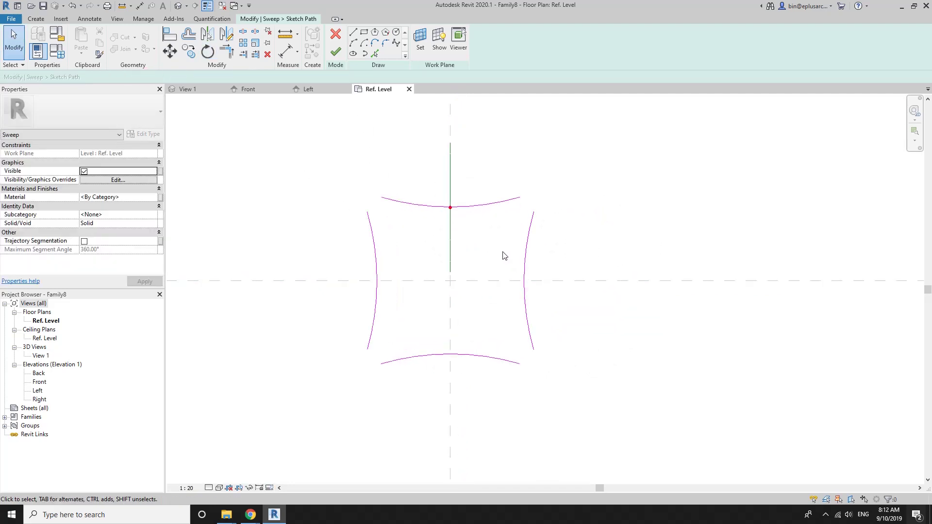
pyautogui.scroll(1, 439, 241)
pyautogui.scroll(1, 439, 241)
pyautogui.scroll(1, 438, 241)
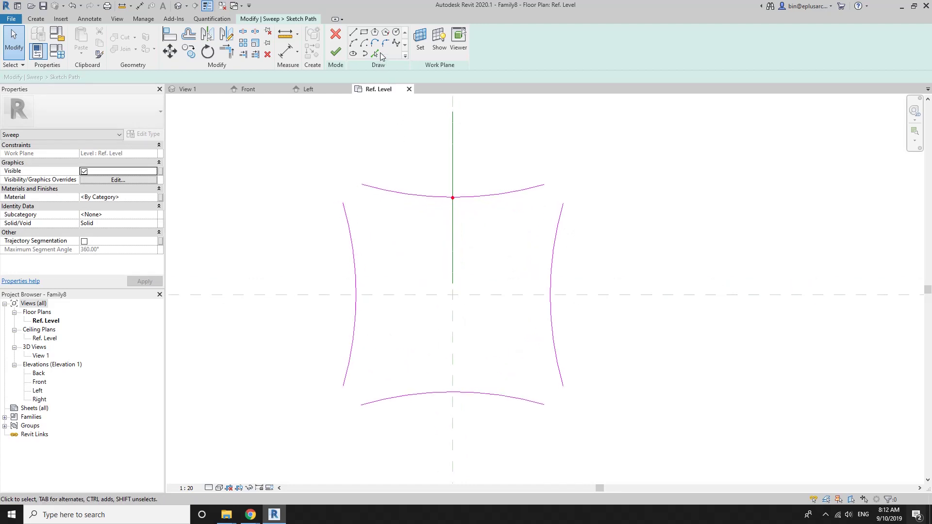
pyautogui.click(384, 44)
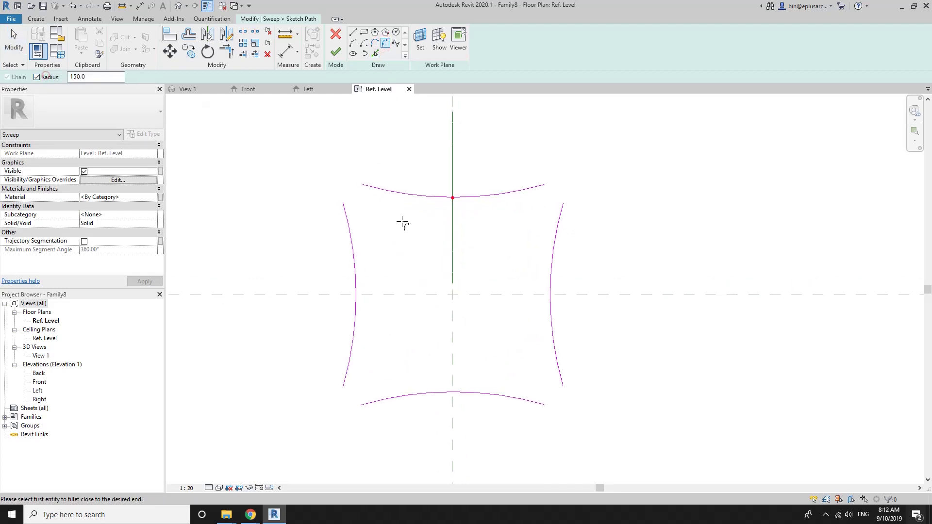
pyautogui.click(354, 239)
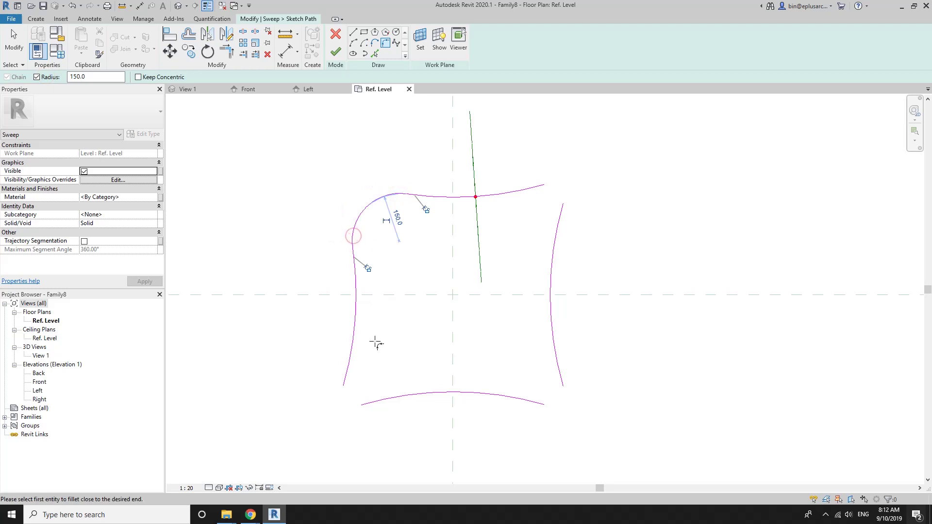
pyautogui.click(416, 395)
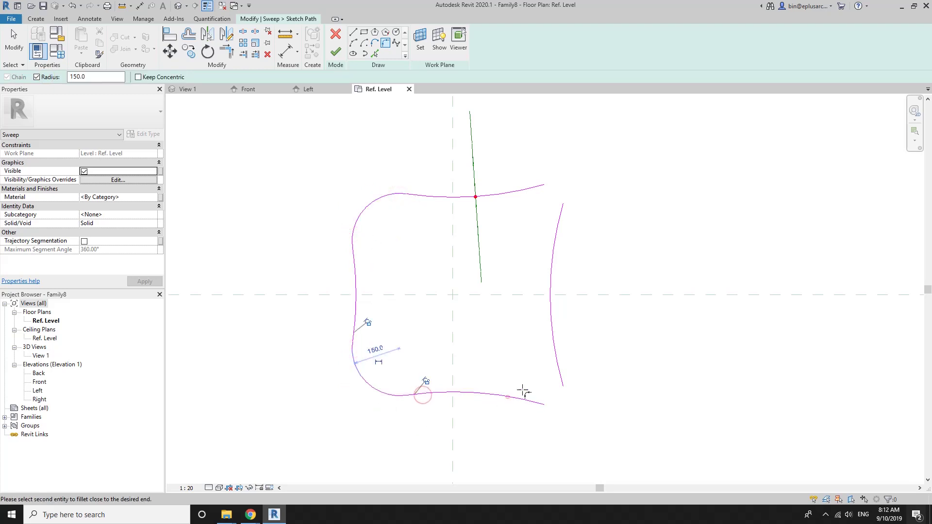
pyautogui.click(507, 397)
pyautogui.click(552, 326)
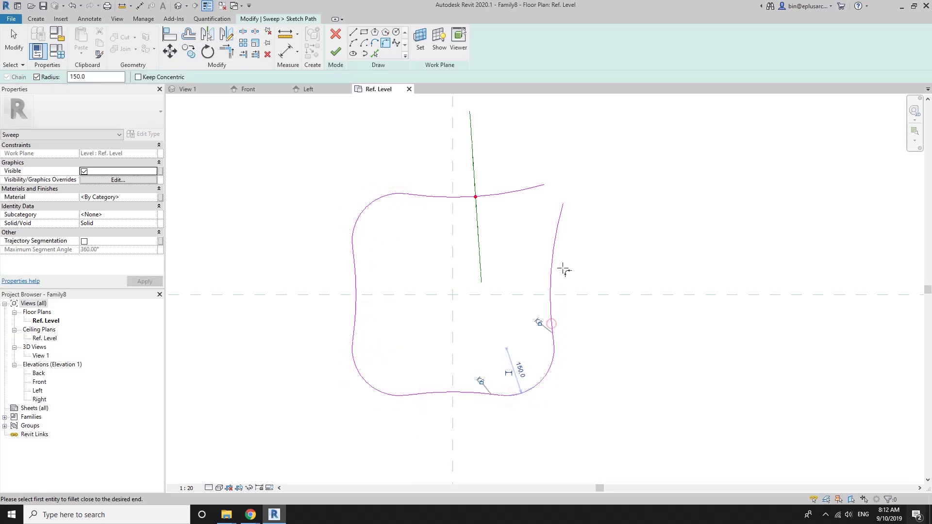
pyautogui.click(490, 197)
pyautogui.press('Escape')
pyautogui.scroll(-2, 503, 257)
pyautogui.scroll(2, 521, 295)
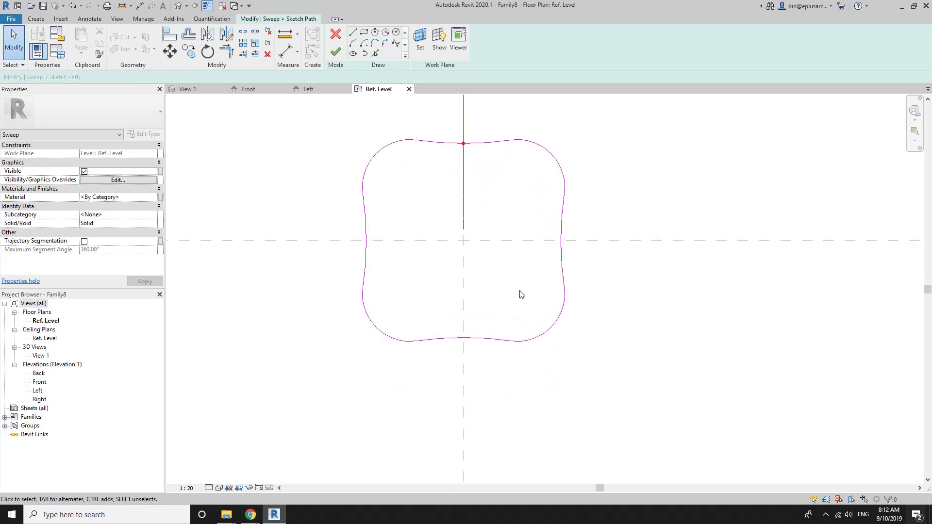
pyautogui.click(484, 338)
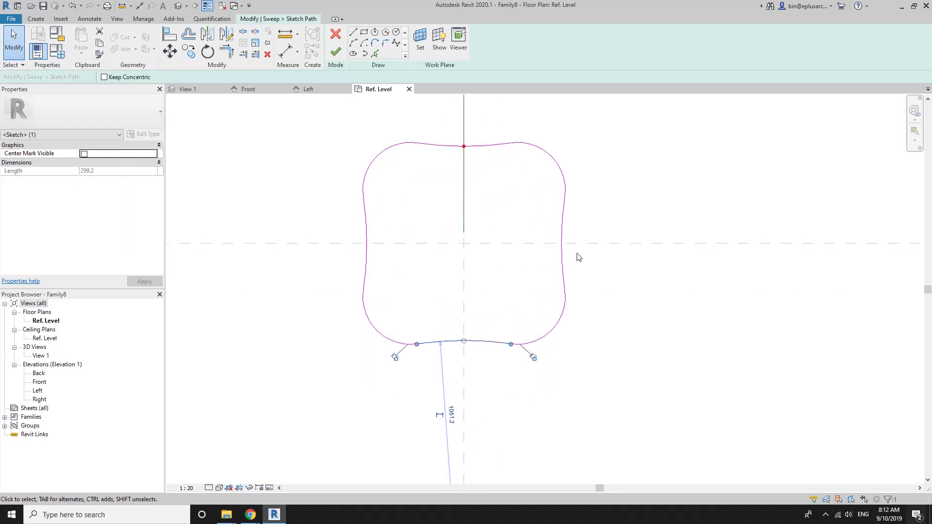
pyautogui.click(563, 243)
pyautogui.moveTo(560, 231); pyautogui.dragTo(570, 246)
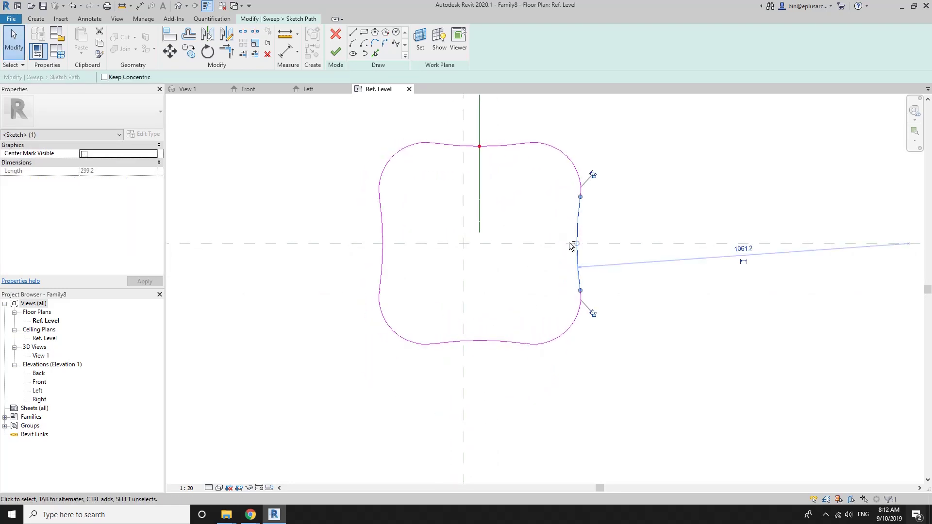
pyautogui.hotkey('ctrl', 'z')
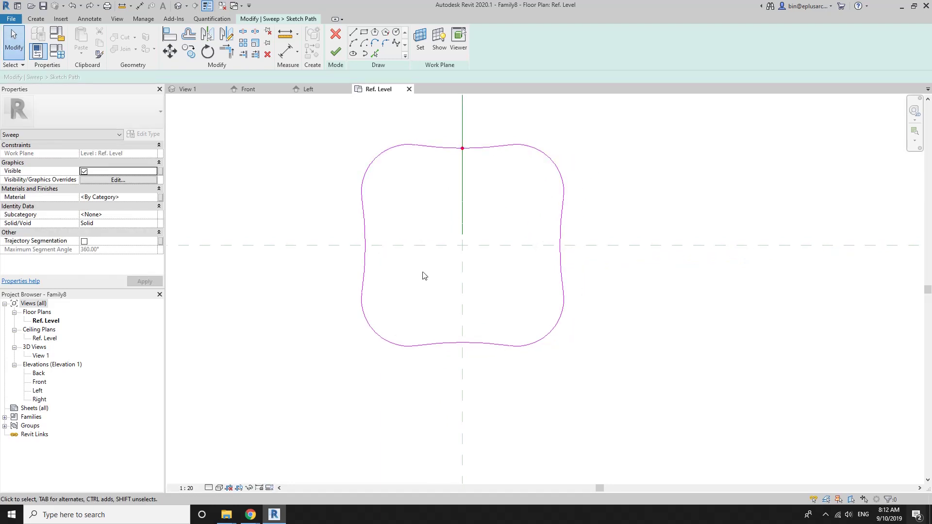
pyautogui.moveTo(476, 350); pyautogui.dragTo(476, 287)
pyautogui.press('Escape')
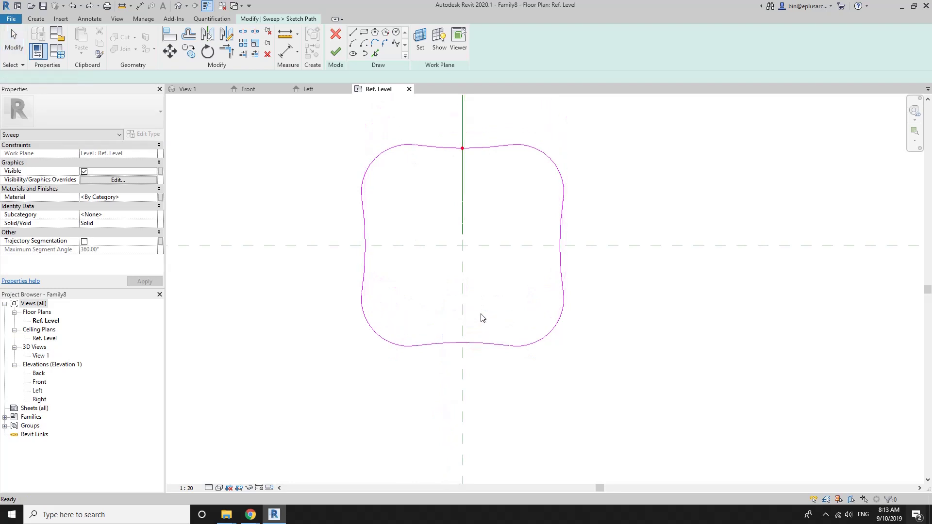
pyautogui.moveTo(472, 269); pyautogui.dragTo(471, 293, button='middle')
pyautogui.click(536, 173)
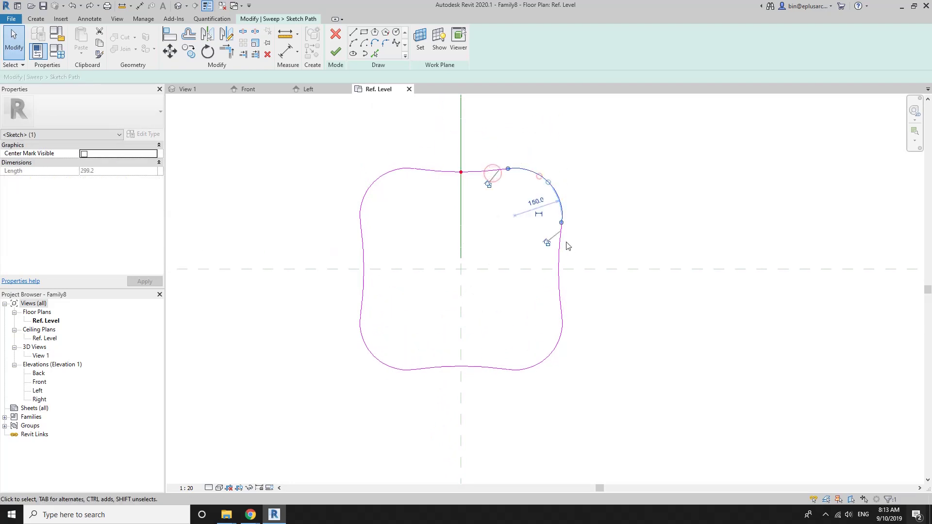
pyautogui.press('Escape')
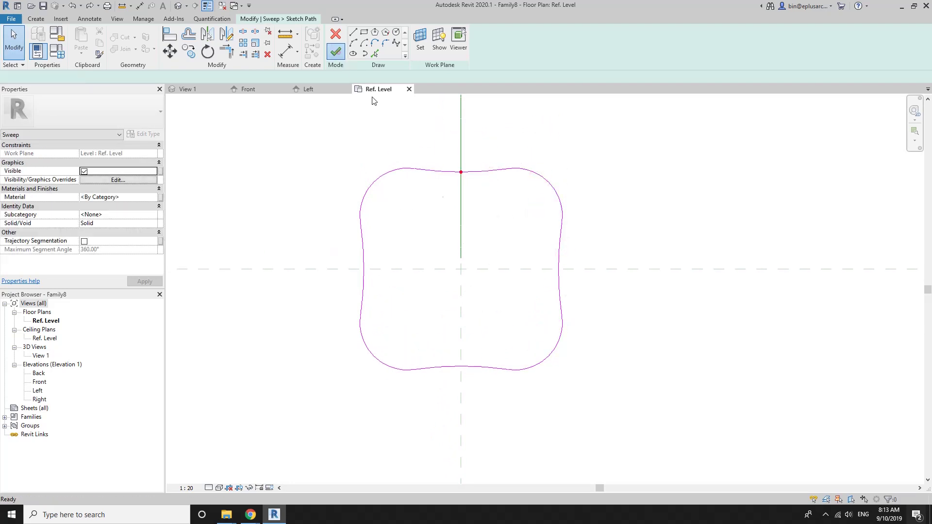
# Start editing the sweep profile in the Left elevation.
pyautogui.click(514, 53)
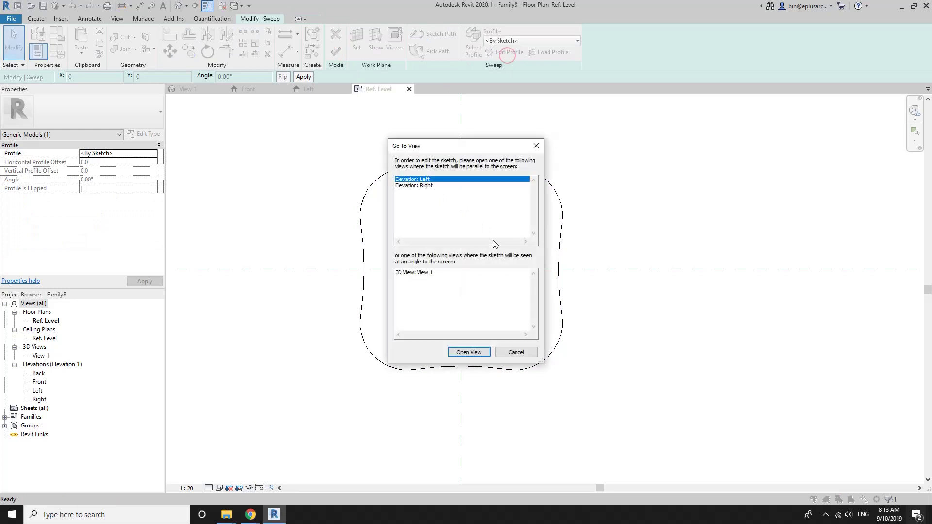
pyautogui.click(468, 352)
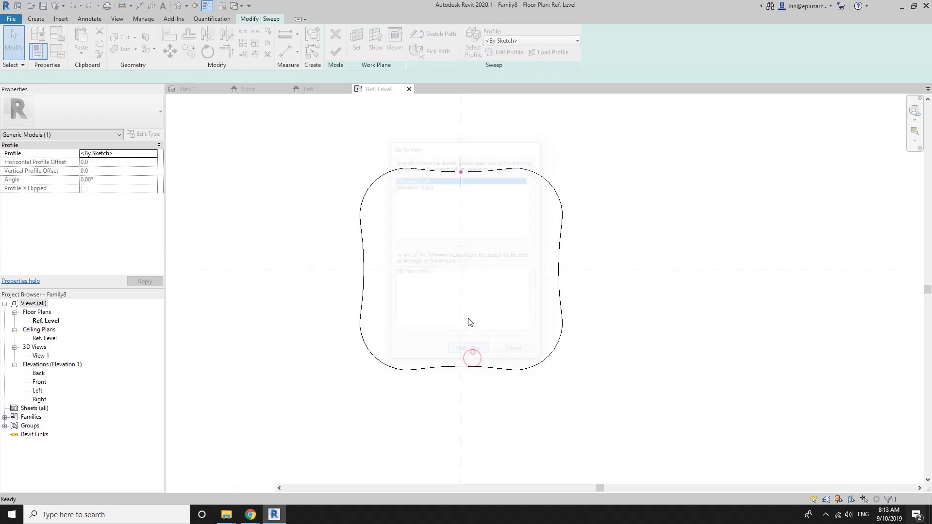
pyautogui.scroll(1, 515, 361)
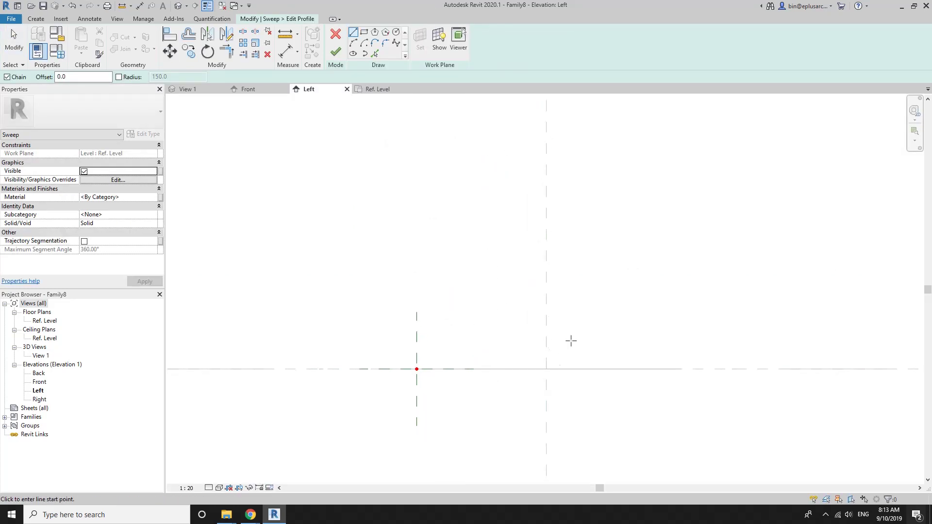
pyautogui.scroll(1, 456, 359)
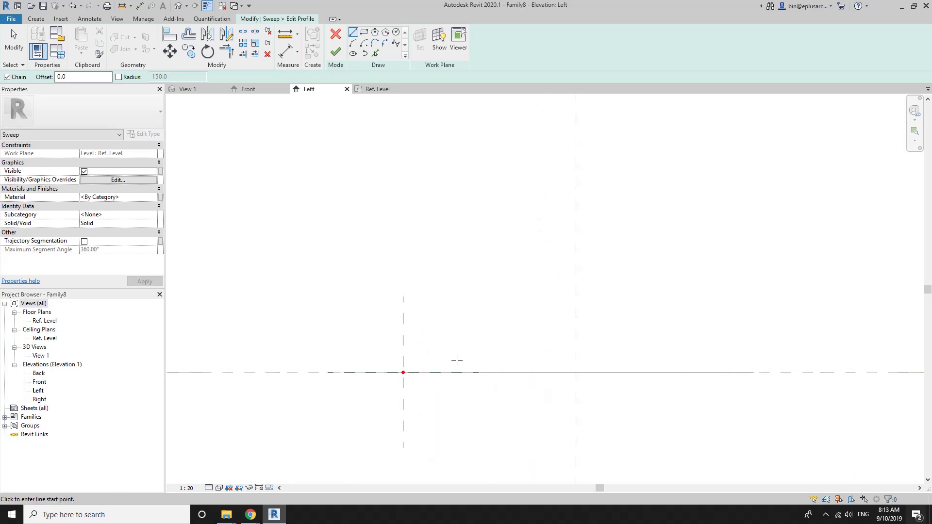
# Draw a horizontal base line and a vertical line up from the origin.
pyautogui.click(355, 34)
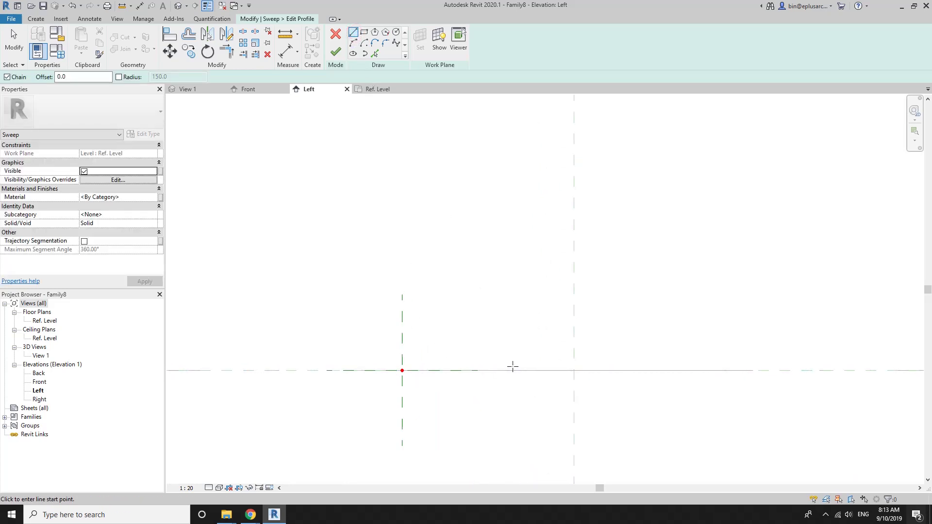
pyautogui.scroll(-1, 513, 366)
pyautogui.click(463, 369)
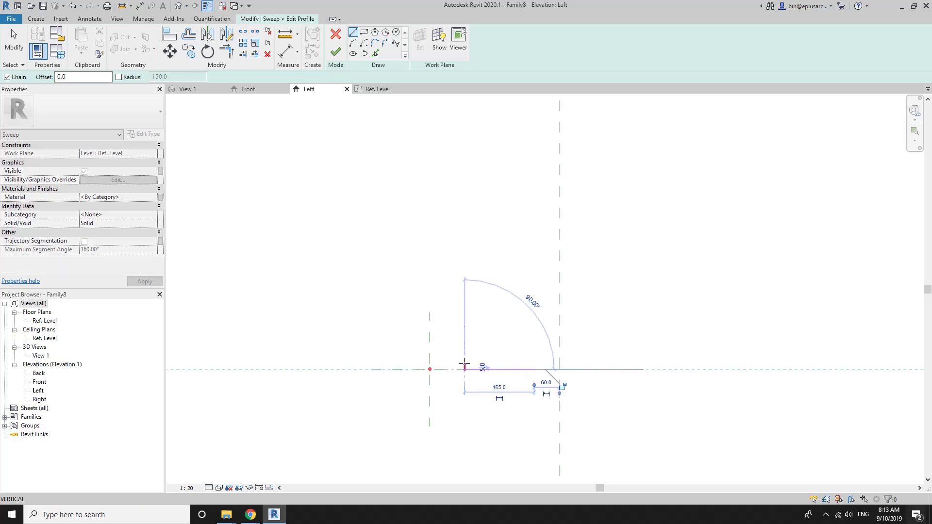
pyautogui.click(429, 333)
pyautogui.click(429, 214)
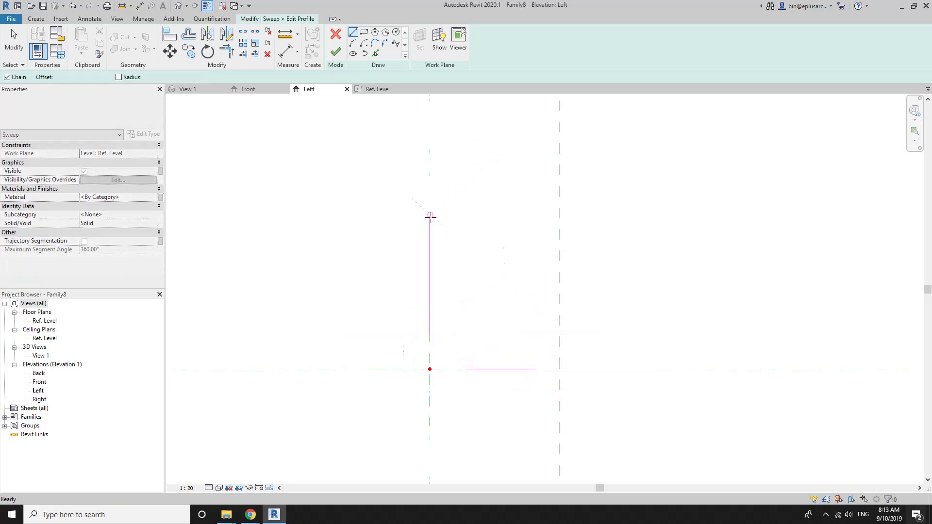
pyautogui.press('Escape')
pyautogui.press('Escape')
# Round the corner between the two lines with a 150-radius fillet arc.
pyautogui.click(385, 43)
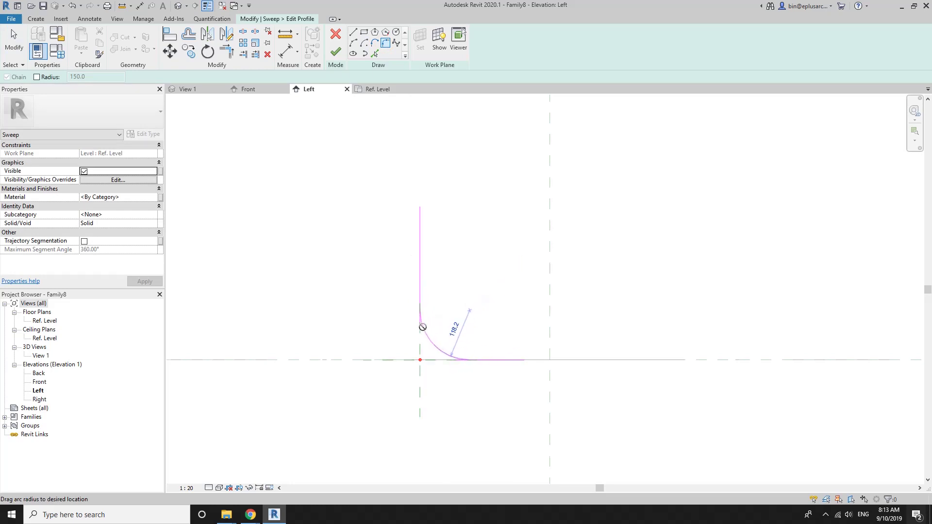
pyautogui.click(433, 333)
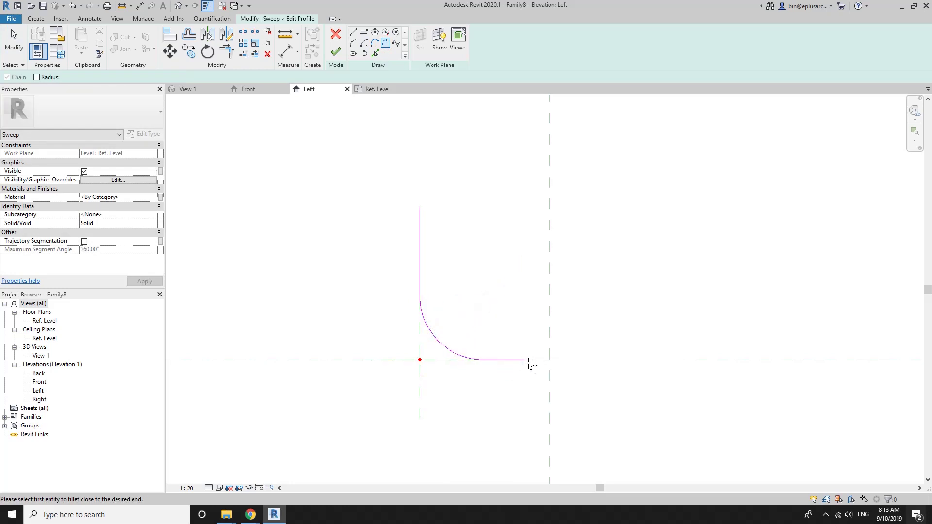
pyautogui.press('Escape')
pyautogui.scroll(2, 485, 361)
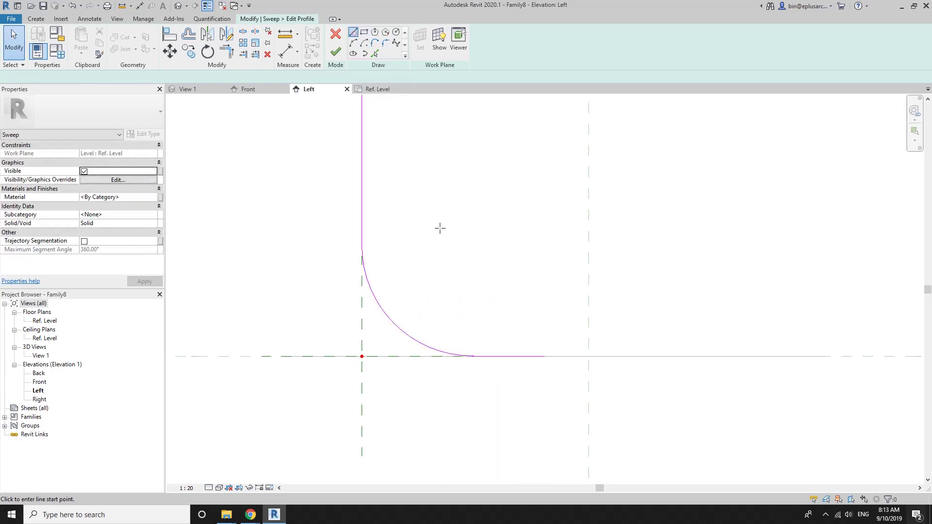
# Add a small 20-unit downward step at the end of the base line.
pyautogui.click(472, 356)
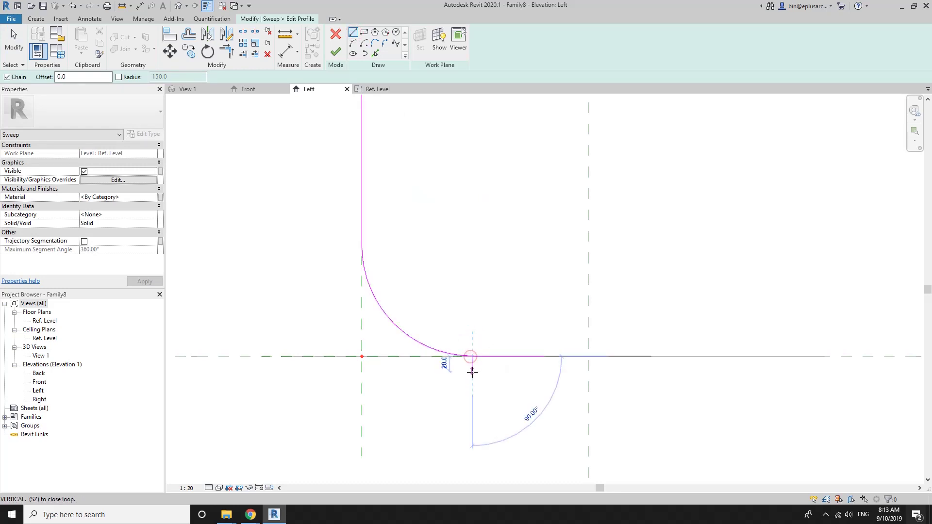
pyautogui.write('20')
pyautogui.press('Return')
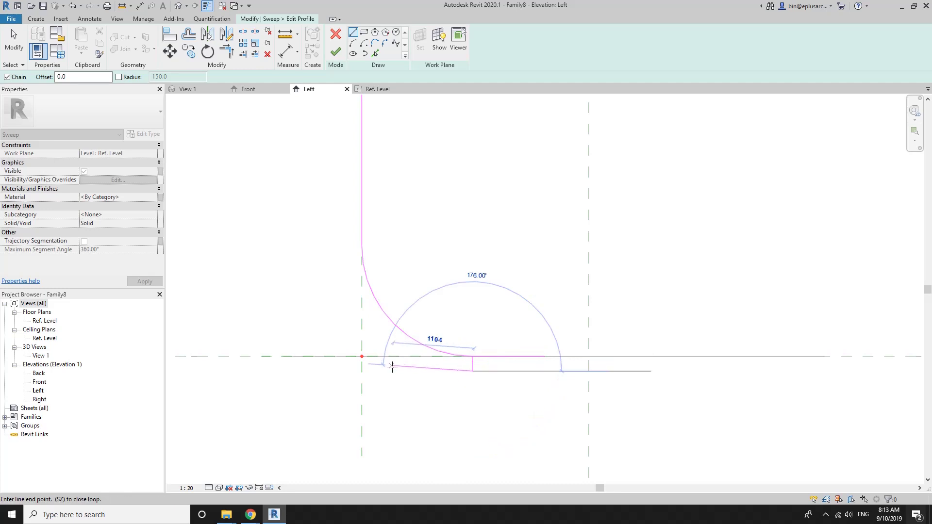
pyautogui.scroll(3, 472, 363)
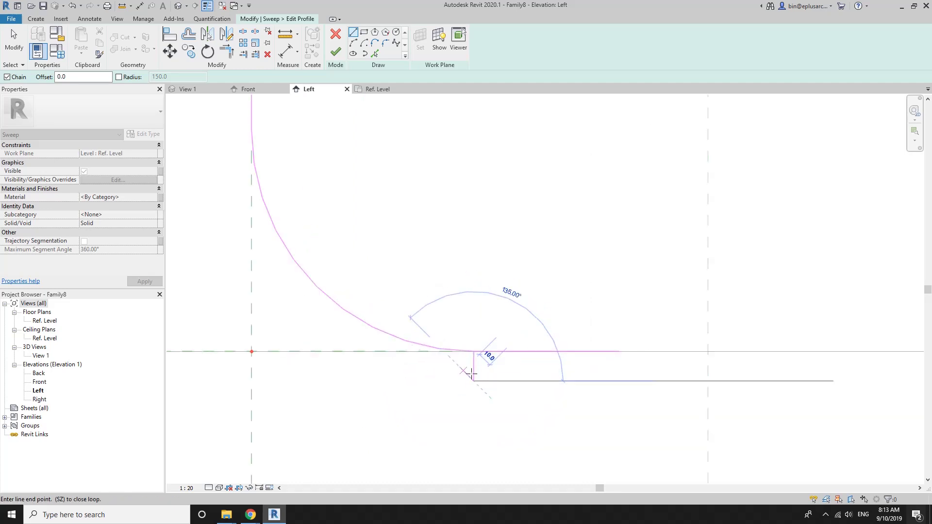
pyautogui.click(503, 381)
pyautogui.click(503, 351)
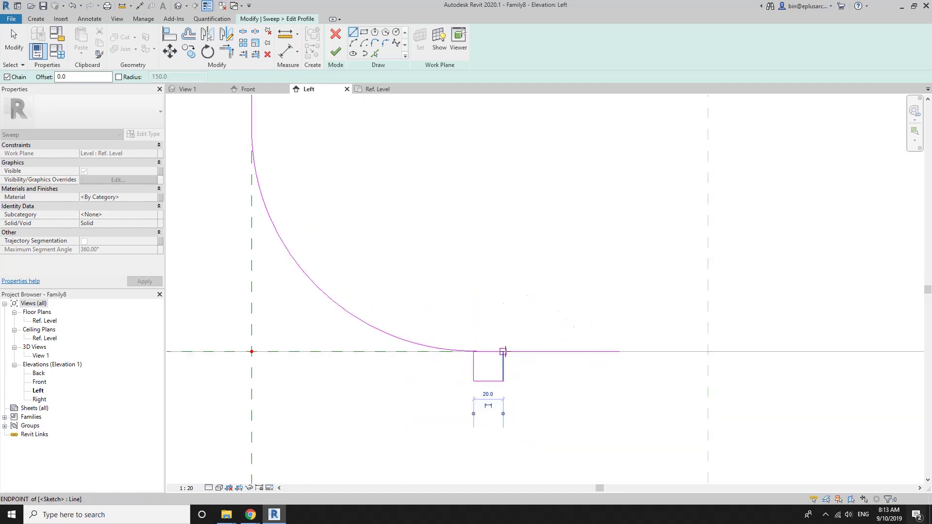
pyautogui.press('Escape')
pyautogui.press('Escape')
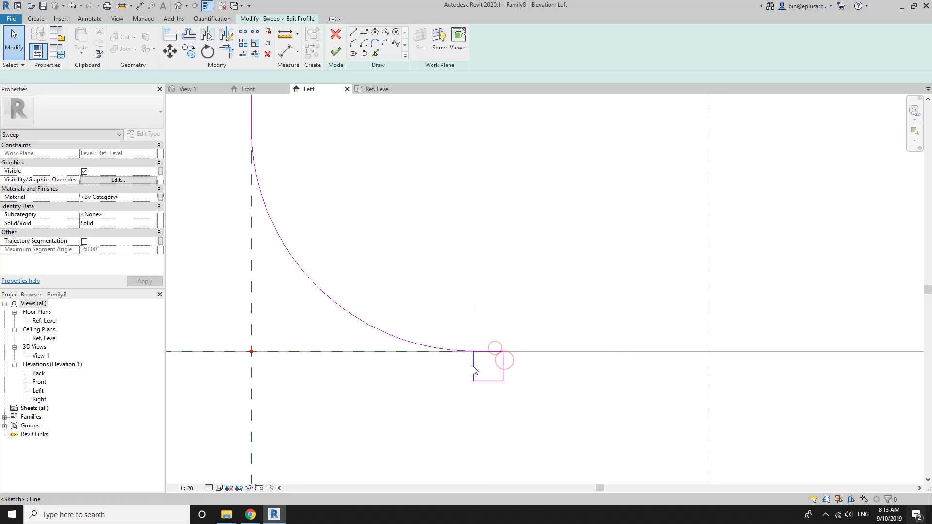
# Delete the leftover base line segment beyond the step.
pyautogui.click(500, 354)
pyautogui.press('Delete')
pyautogui.scroll(-2, 471, 374)
pyautogui.scroll(-1, 468, 373)
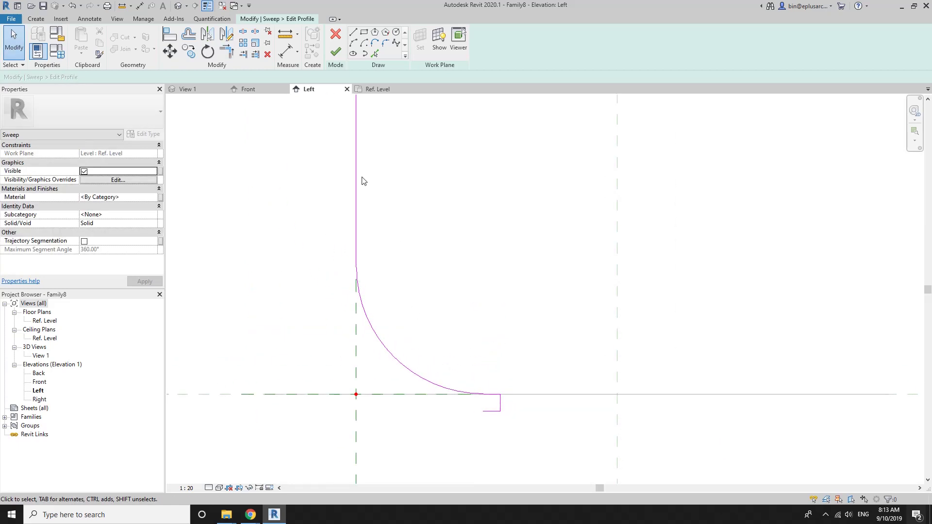
pyautogui.scroll(-2, 364, 267)
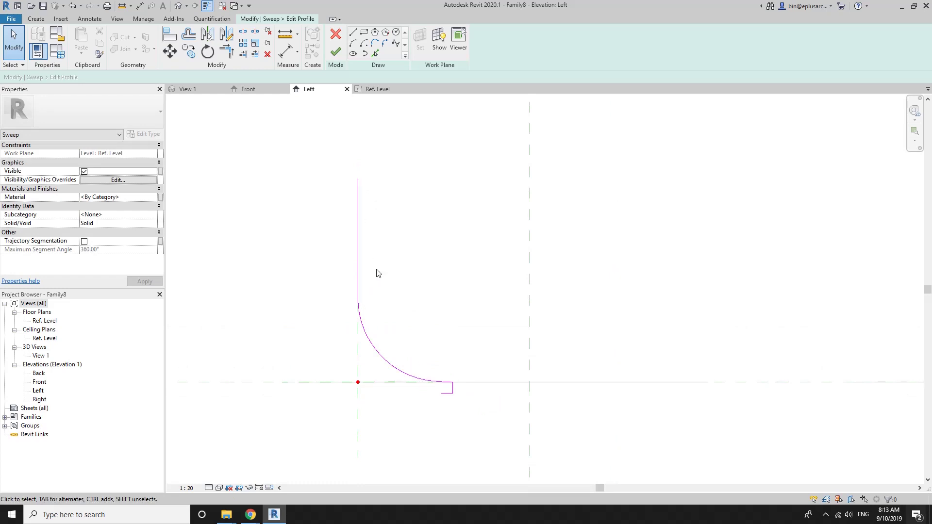
# Delete the upper portion of the vertical profile line.
pyautogui.click(352, 43)
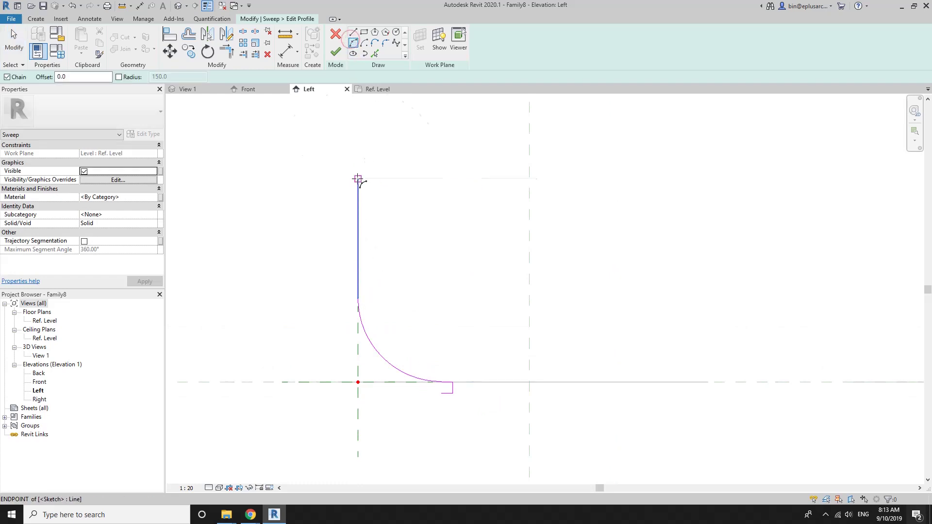
pyautogui.click(358, 179)
pyautogui.click(357, 264)
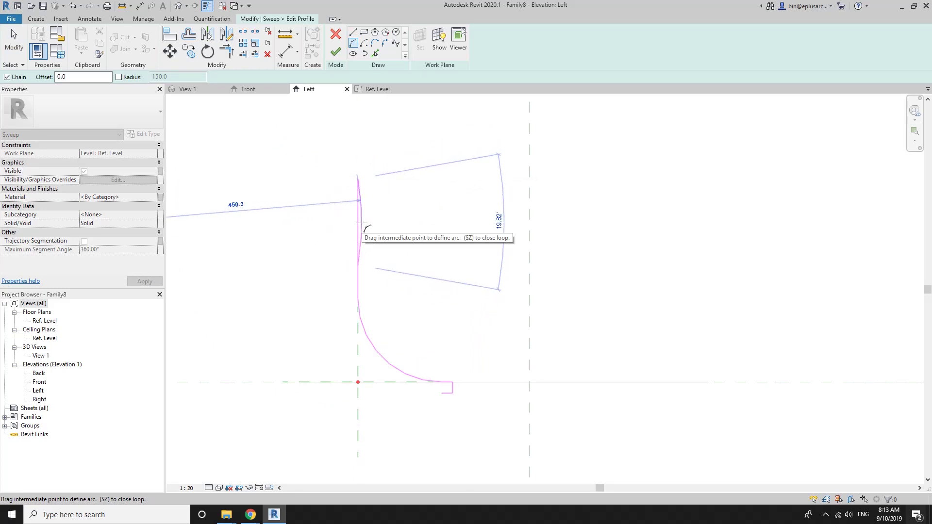
pyautogui.click(357, 299)
pyautogui.press('Escape')
pyautogui.press('Escape')
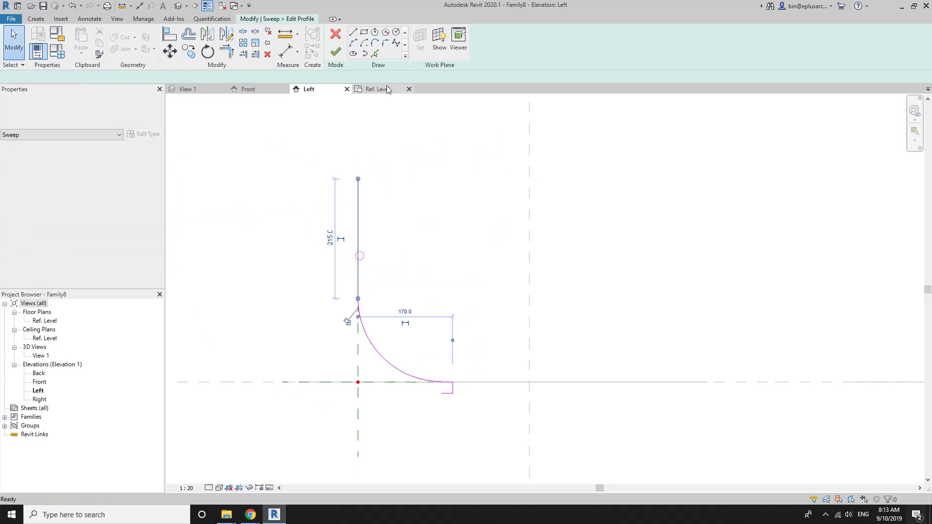
pyautogui.press('Delete')
# Try drawing an arc up from the fillet's top end, cancelling each attempt.
pyautogui.click(359, 298)
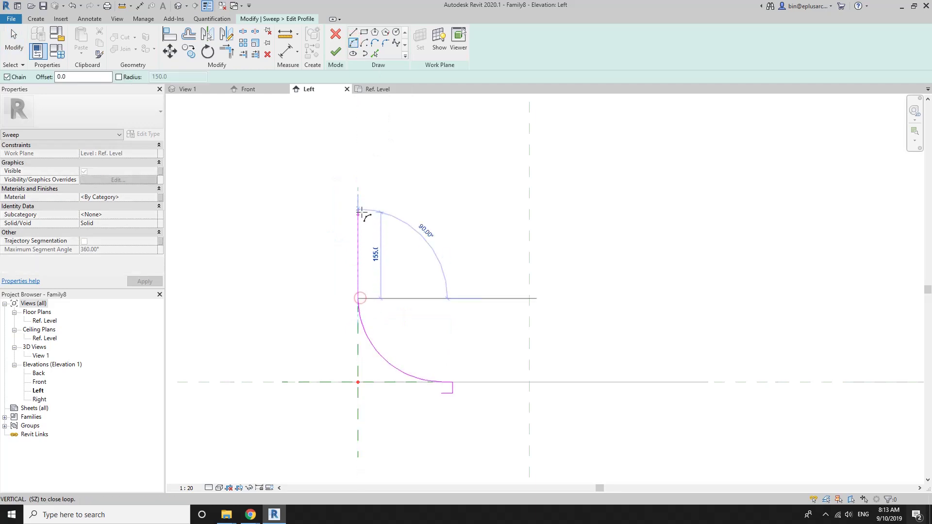
pyautogui.click(359, 199)
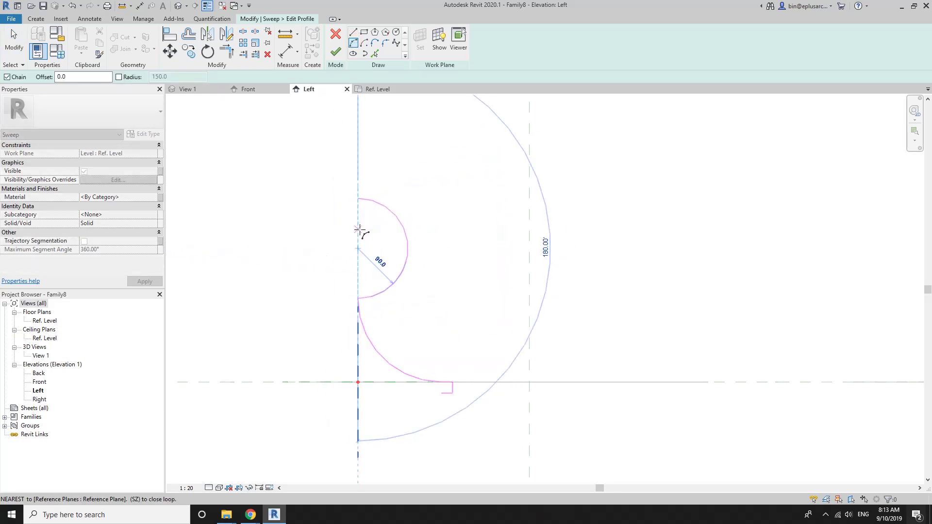
pyautogui.press('Escape')
pyautogui.scroll(1, 366, 228)
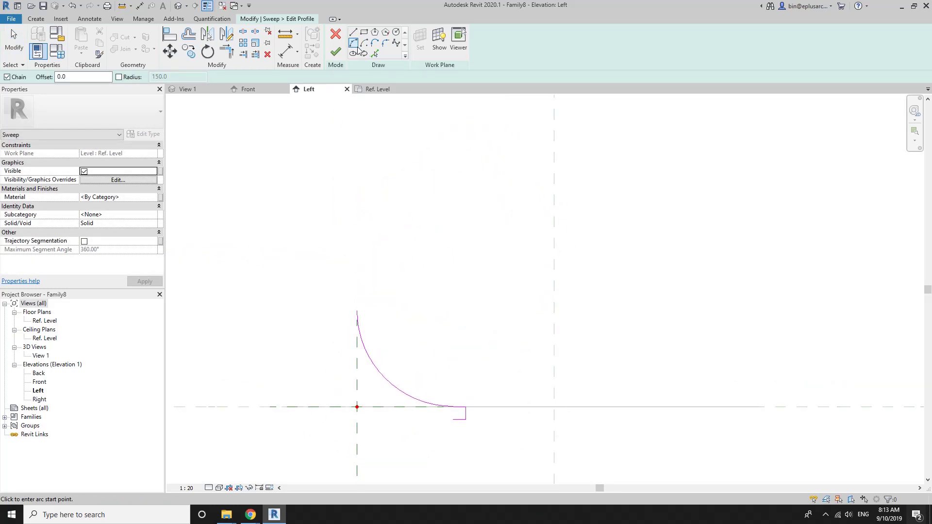
pyautogui.click(357, 266)
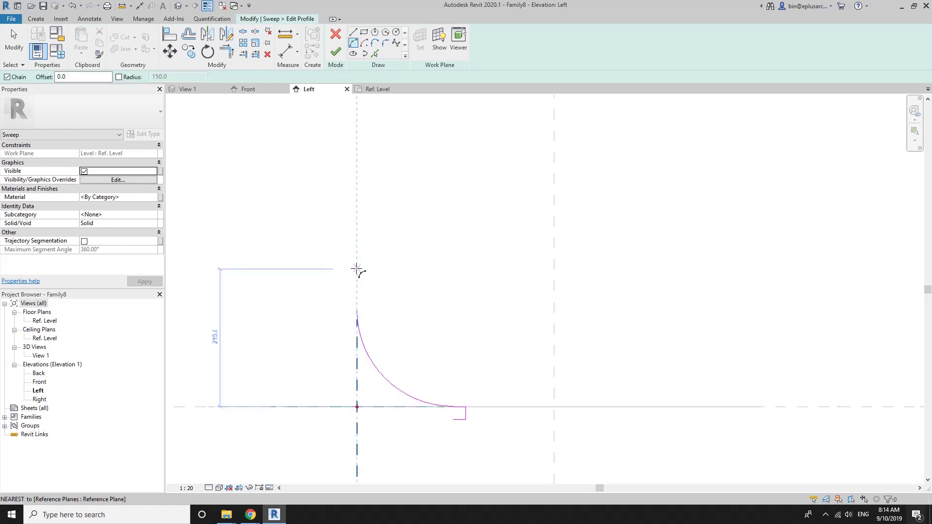
pyautogui.click(357, 269)
pyautogui.press('Escape')
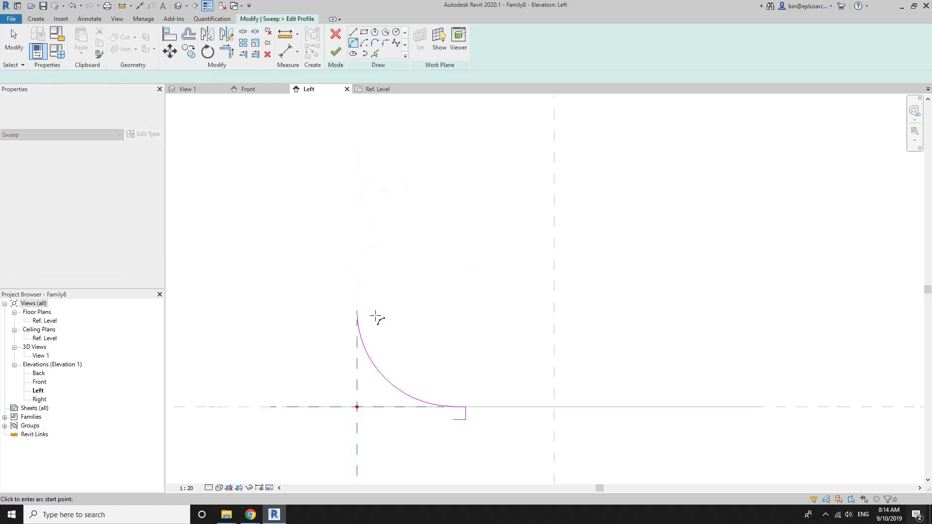
pyautogui.click(362, 277)
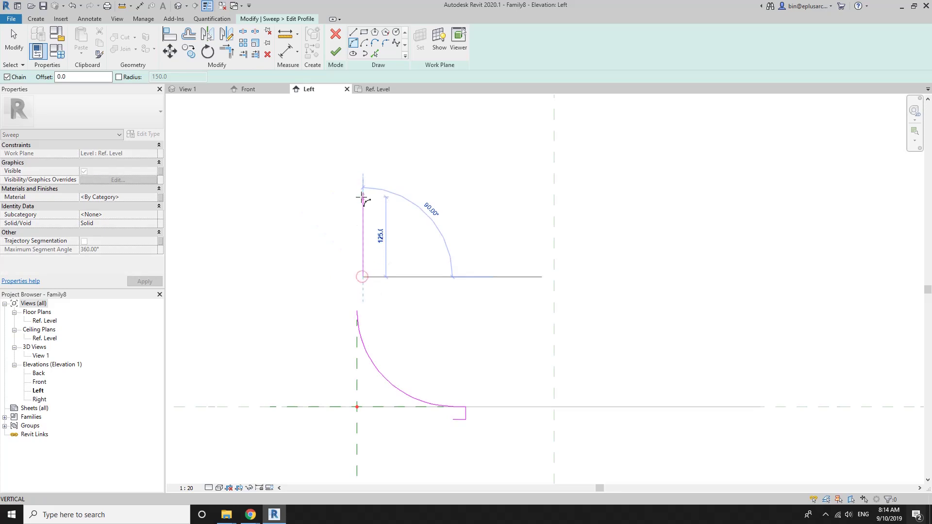
pyautogui.click(355, 178)
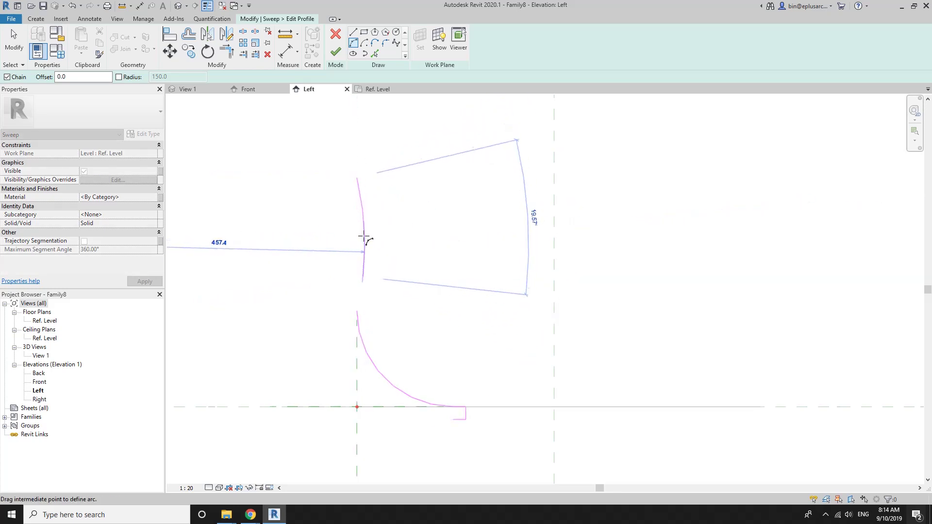
pyautogui.press('Escape')
pyautogui.press('Escape')
# Draw a vertical line above the arc and extend it down to join the arc.
pyautogui.click(353, 32)
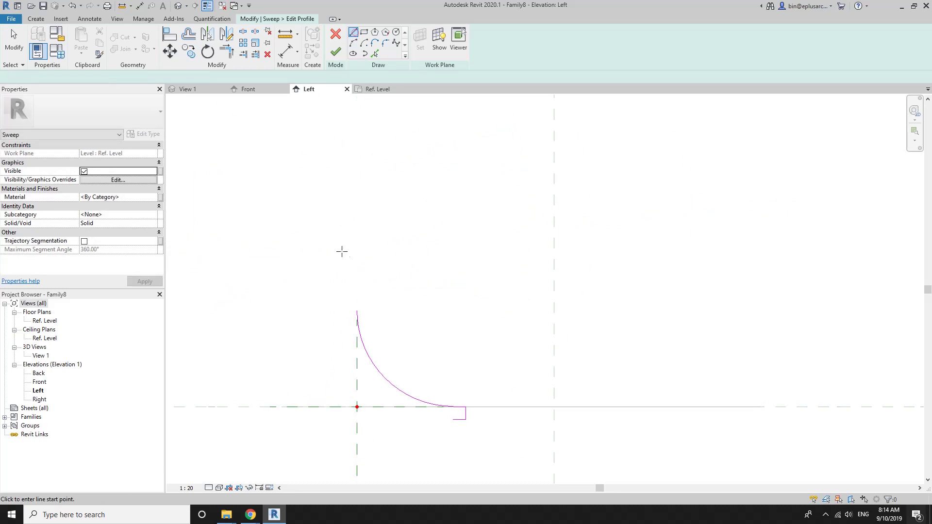
pyautogui.click(358, 273)
pyautogui.click(355, 202)
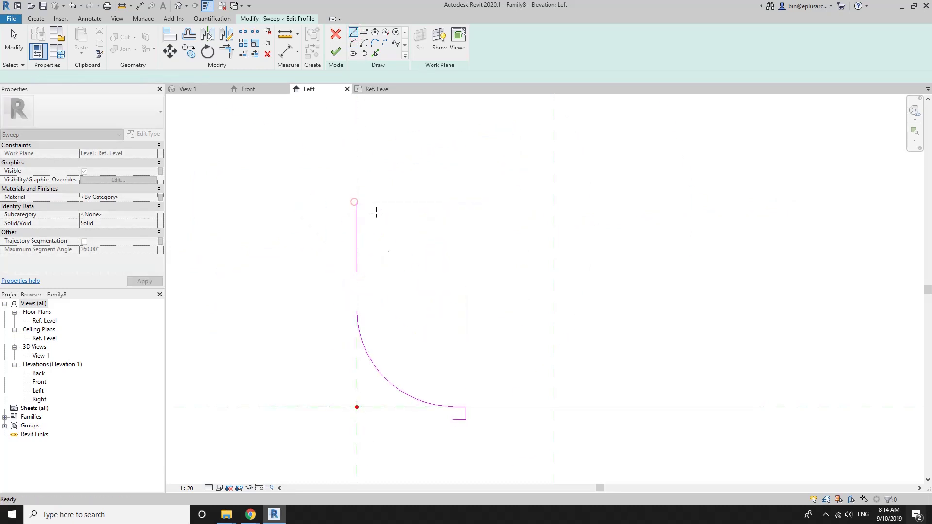
pyautogui.press('Escape')
pyautogui.press('Escape')
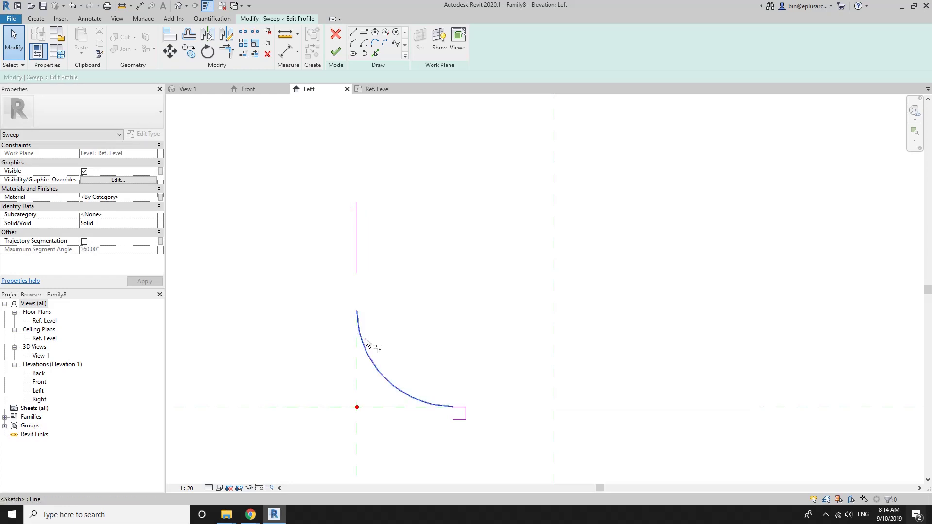
pyautogui.moveTo(357, 271); pyautogui.dragTo(357, 311)
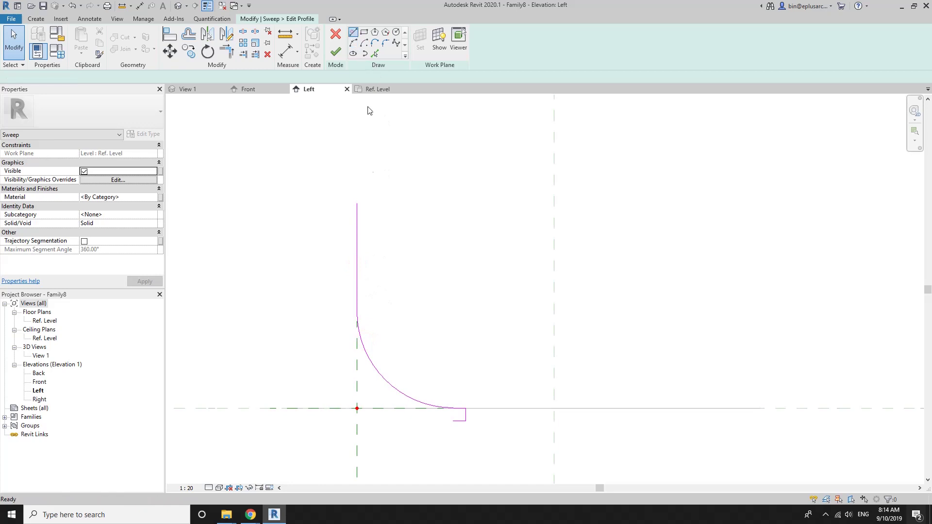
# Draw the 25-wide top edge and the outer wall line down to the base.
pyautogui.press('l')
pyautogui.press('i')
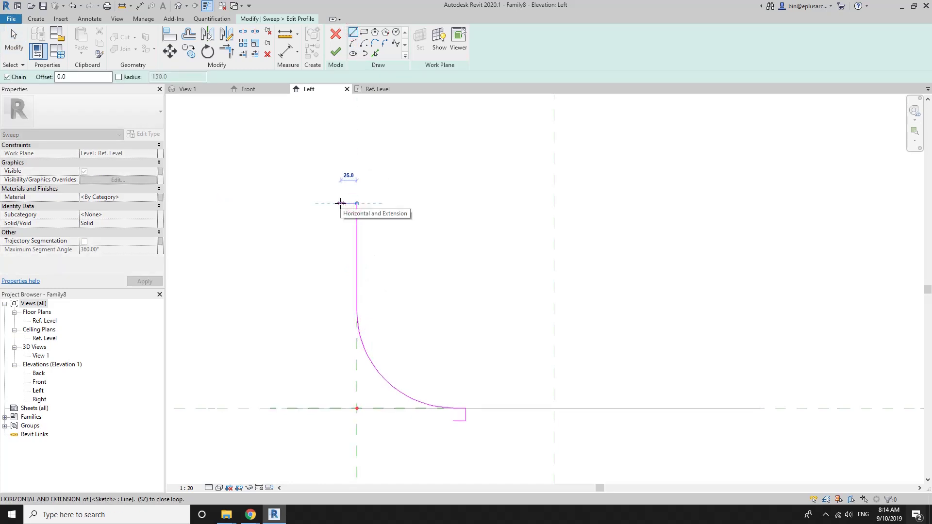
pyautogui.click(346, 203)
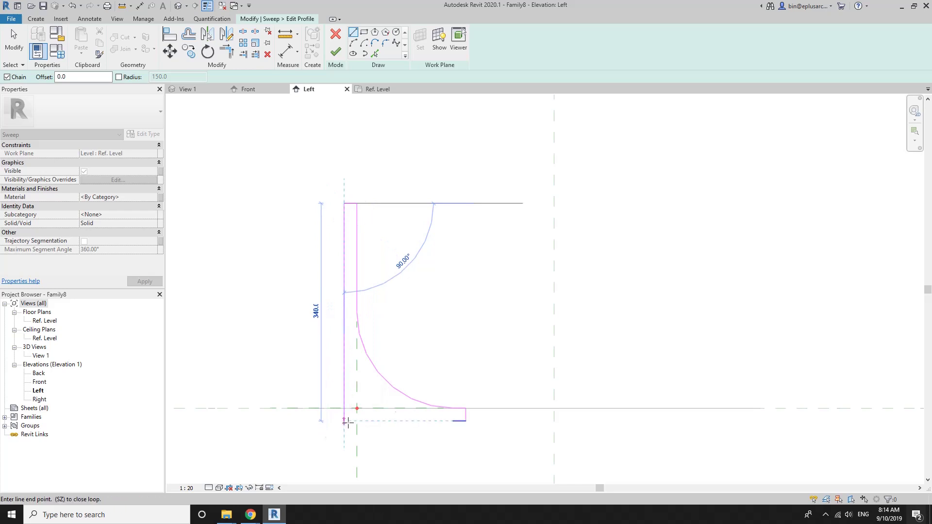
pyautogui.click(346, 421)
# Offset the arc by 20, trim the corners, and finish the profile.
pyautogui.press('t')
pyautogui.press('r')
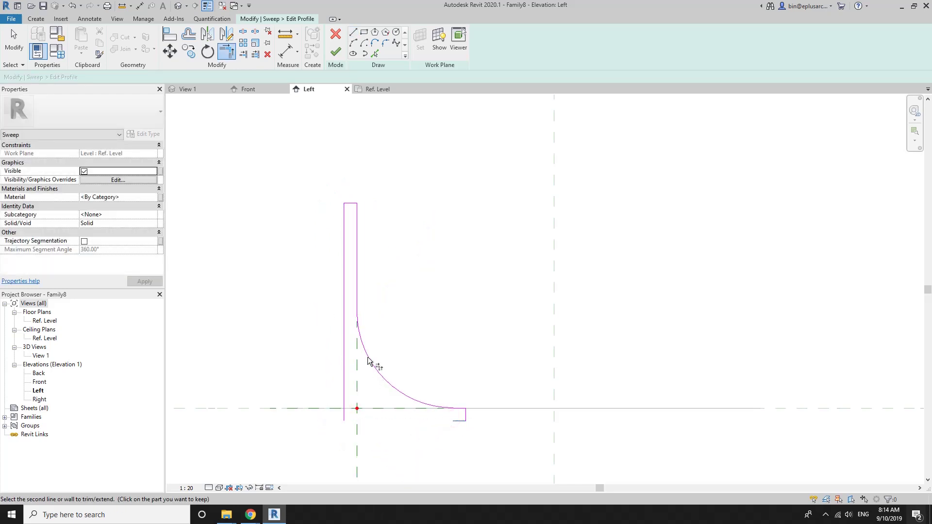
pyautogui.press('o')
pyautogui.press('f')
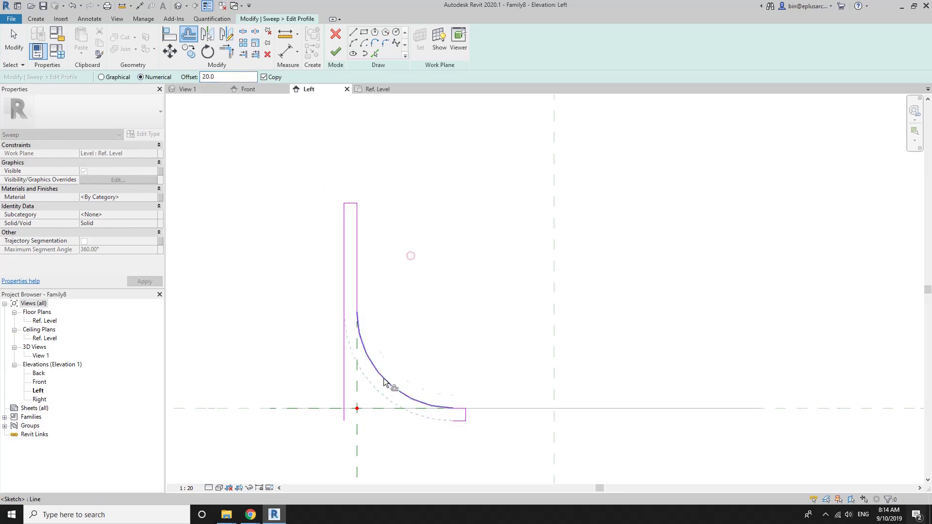
pyautogui.press('Escape')
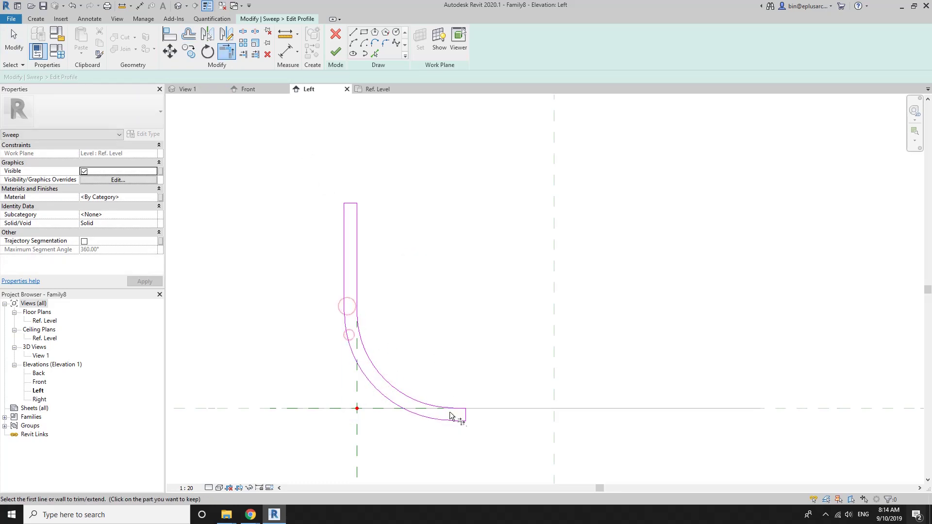
pyautogui.click(336, 52)
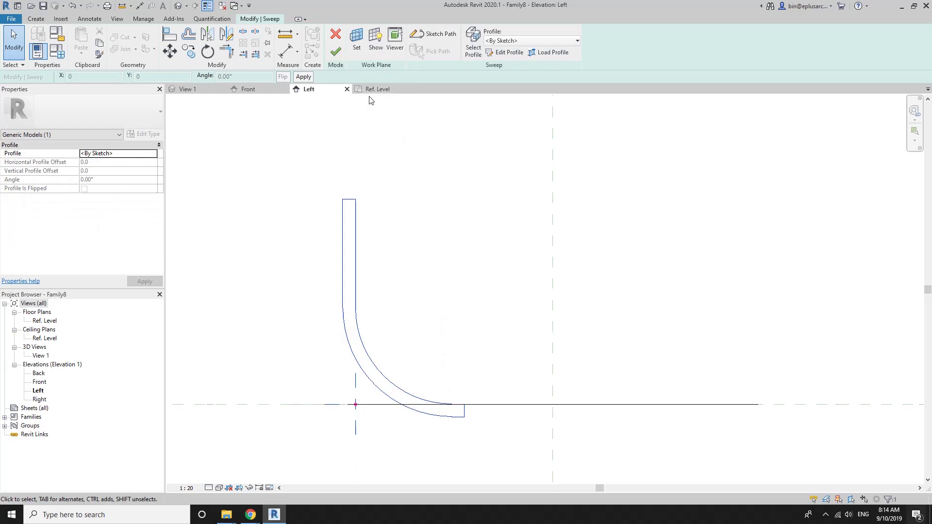
# Attempt to finish the sweep and cancel the 'Can't create sweep' error.
pyautogui.press('Escape')
pyautogui.click(335, 53)
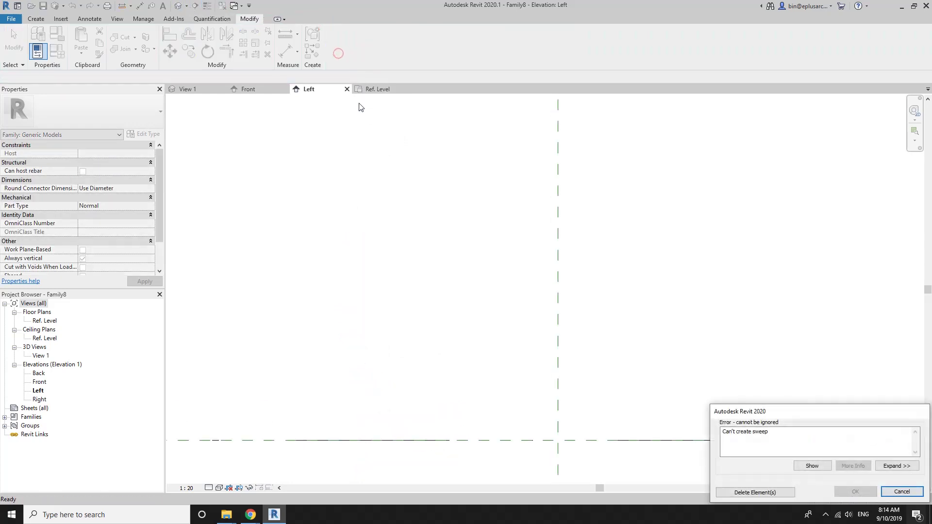
pyautogui.click(887, 494)
# Reopen the sweep profile for editing from the default 3D view.
pyautogui.click(178, 5)
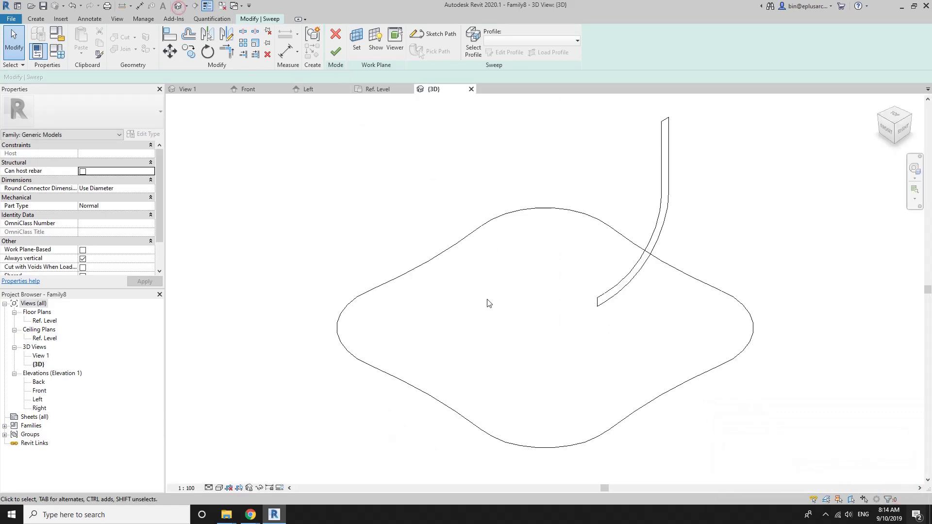
pyautogui.moveTo(488, 303)
pyautogui.keyDown('shift'); pyautogui.mouseDown(button='middle')
pyautogui.moveTo(469, 269)
pyautogui.moveTo(513, 308)
pyautogui.mouseUp(button='middle'); pyautogui.keyUp('shift')
pyautogui.click(540, 312)
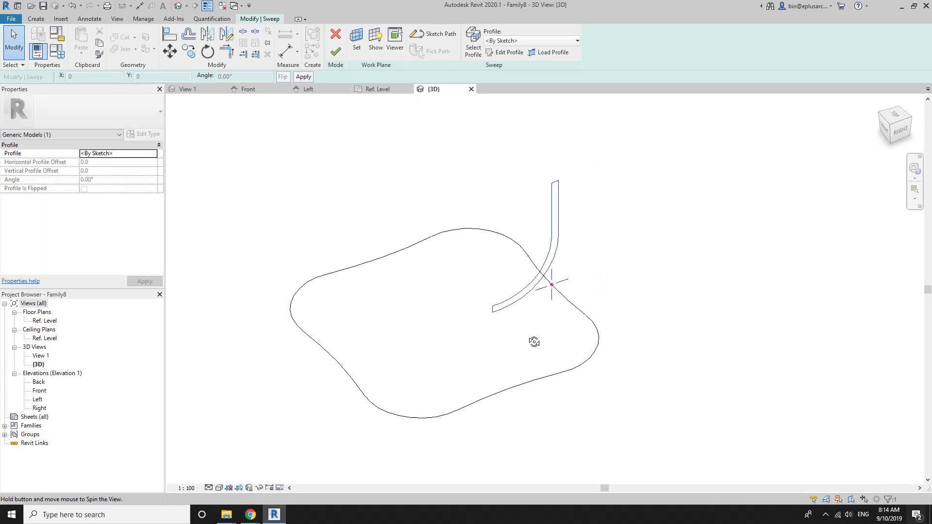
pyautogui.click(509, 296)
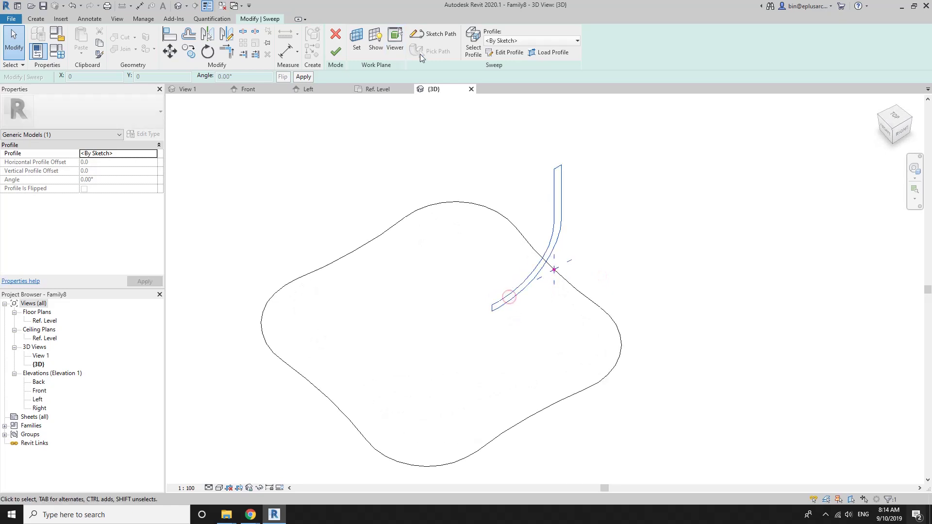
pyautogui.click(503, 52)
pyautogui.scroll(2, 553, 267)
# Add a 50-radius fillet arc at the profile's bottom corner.
pyautogui.scroll(2, 553, 267)
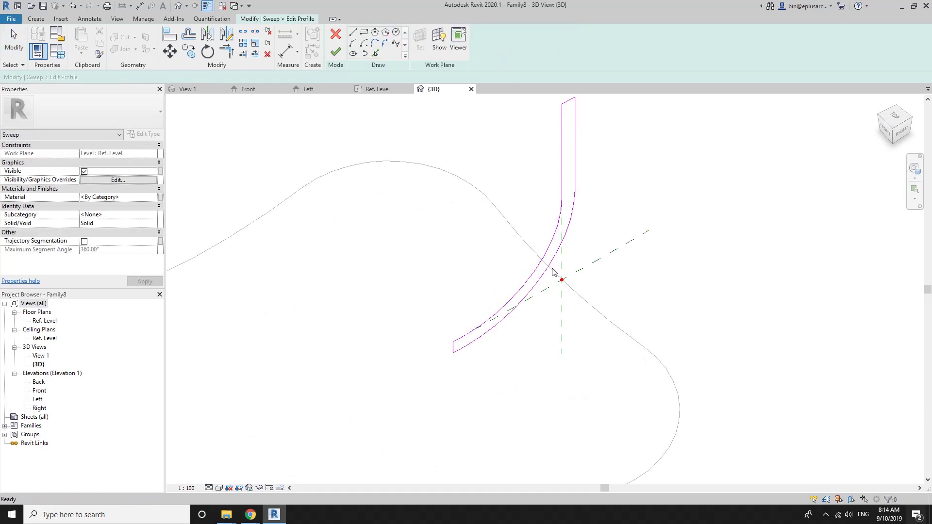
pyautogui.click(553, 265)
pyautogui.click(547, 234)
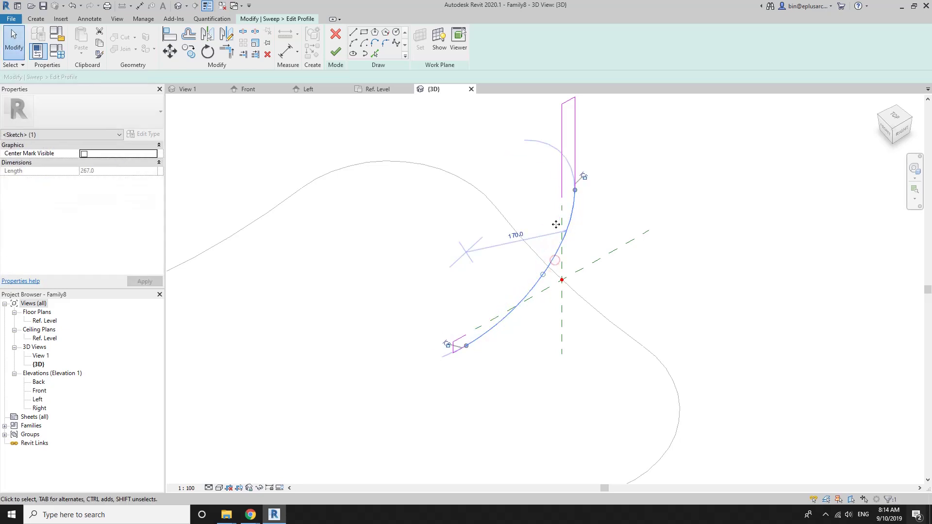
pyautogui.click(553, 233)
pyautogui.click(374, 53)
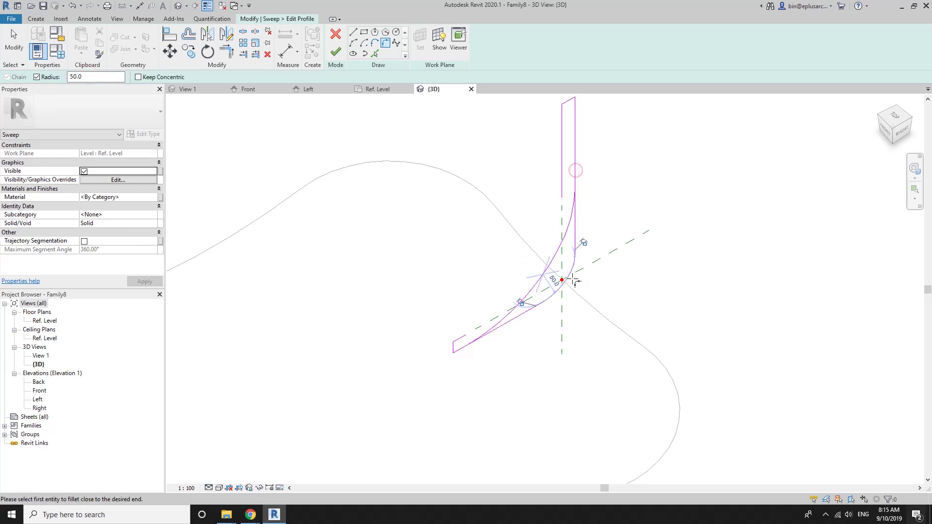
pyautogui.click(572, 283)
pyautogui.keyDown('shift'); pyautogui.moveTo(572, 283); pyautogui.dragTo(545, 300, button='middle'); pyautogui.keyUp('shift')
pyautogui.press('Escape')
pyautogui.press('Escape')
pyautogui.scroll(2, 538, 297)
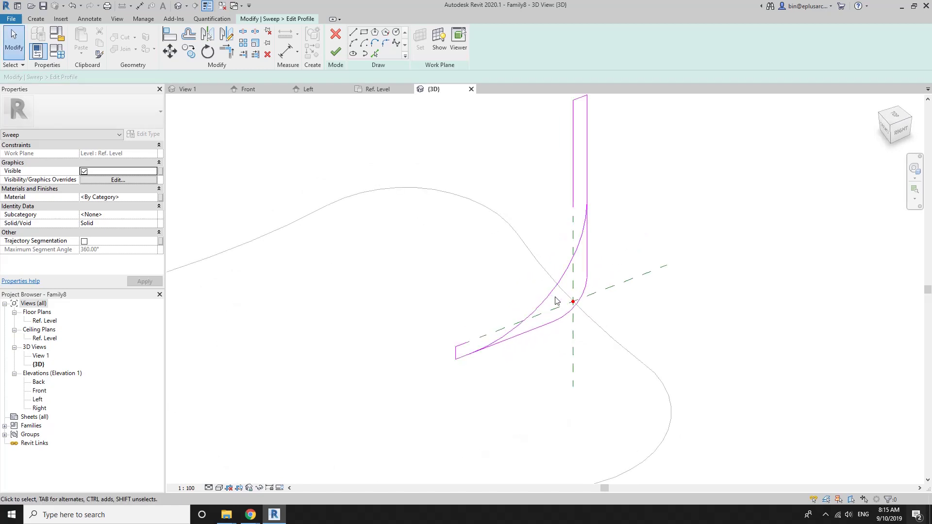
# Offset the fillet arc by 20 and trim the lines into corners.
pyautogui.press('o')
pyautogui.press('f')
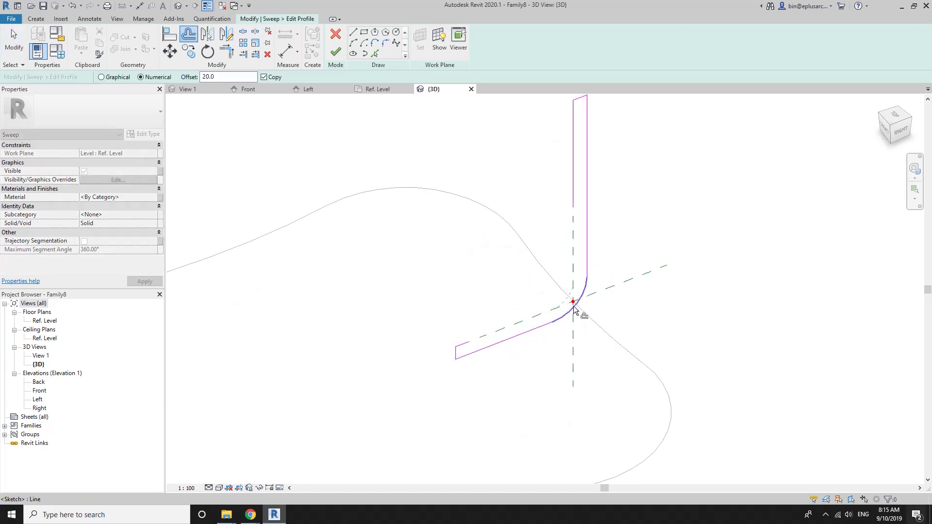
pyautogui.press('t')
pyautogui.press('r')
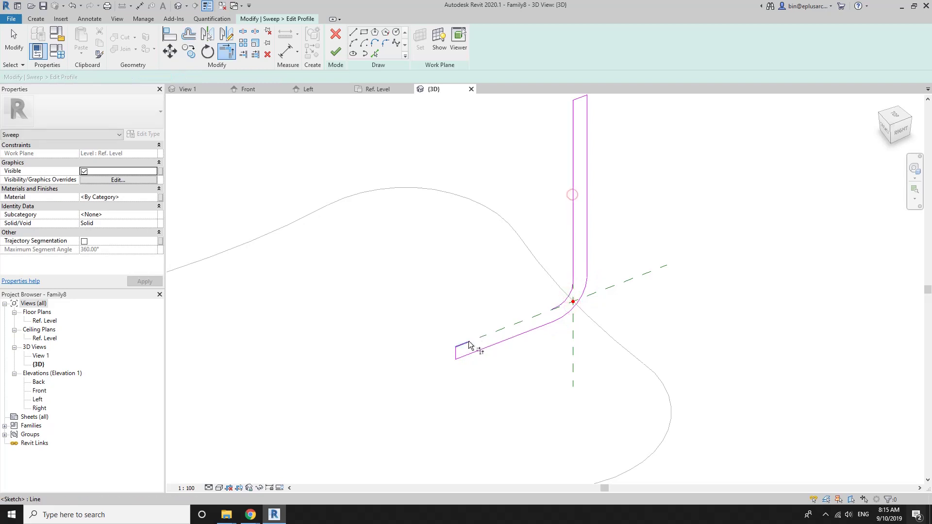
pyautogui.scroll(2, 458, 357)
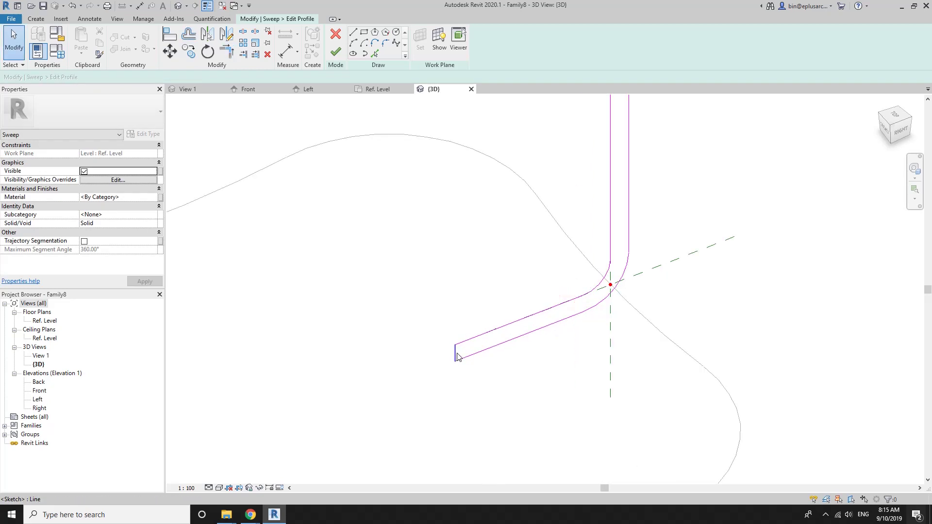
# Set the bottom lip line length to 50.
pyautogui.click(456, 355)
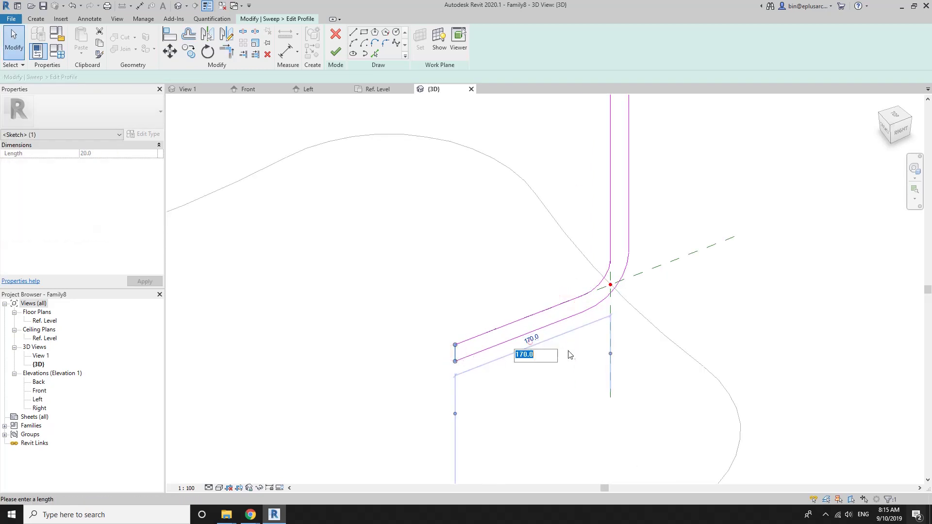
pyautogui.moveTo(570, 355); pyautogui.dragTo(574, 361, button='middle')
pyautogui.write('50')
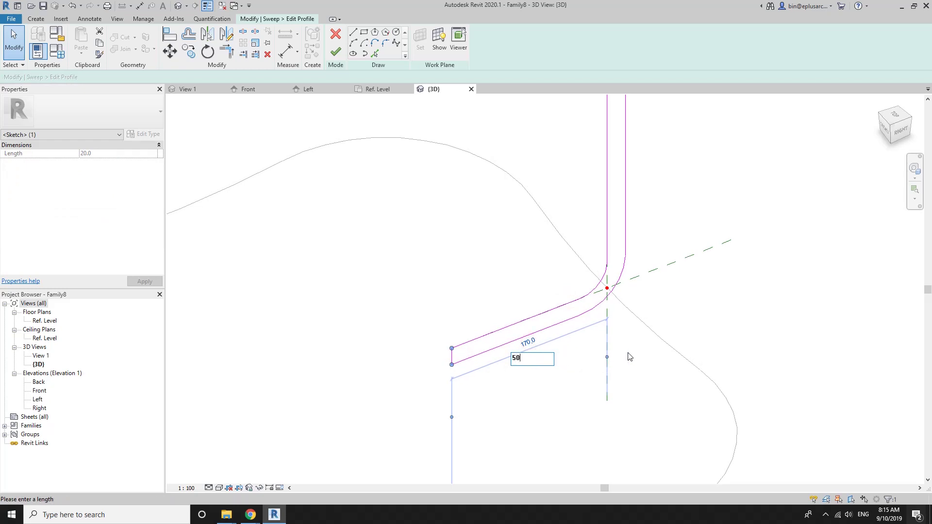
pyautogui.press('Return')
pyautogui.click(664, 346)
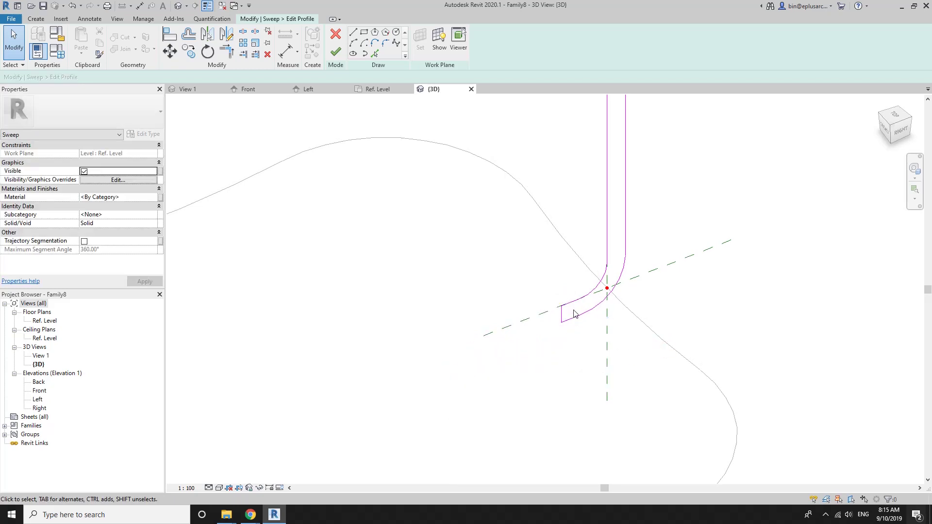
pyautogui.scroll(-2, 570, 301)
pyautogui.scroll(-2, 560, 262)
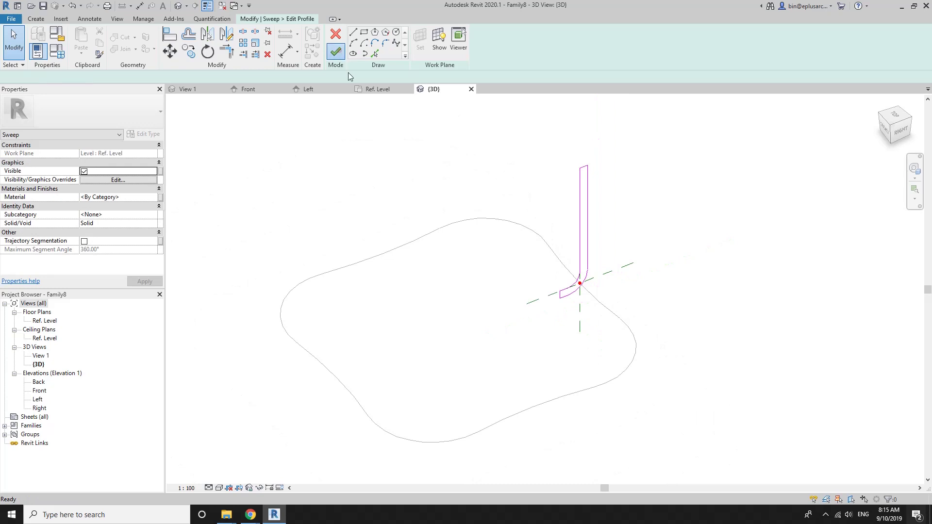
# Finish the sweep and orbit to view the completed rounded-square shell.
pyautogui.click(336, 51)
pyautogui.moveTo(379, 104)
pyautogui.keyDown('shift'); pyautogui.mouseDown(button='middle')
pyautogui.moveTo(566, 267)
pyautogui.moveTo(592, 243)
pyautogui.moveTo(682, 319)
pyautogui.moveTo(631, 272)
pyautogui.moveTo(595, 202)
pyautogui.moveTo(497, 167)
pyautogui.moveTo(497, 198)
pyautogui.moveTo(589, 262)
pyautogui.moveTo(451, 264)
pyautogui.moveTo(547, 308)
pyautogui.moveTo(458, 275)
pyautogui.mouseUp(button='middle'); pyautogui.keyUp('shift')
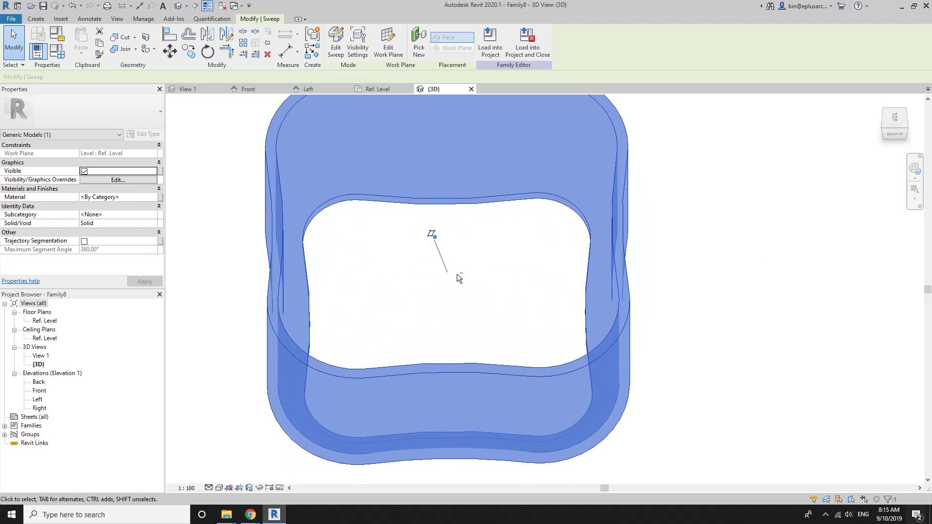
pyautogui.press('Escape')
# Open the Ref. Level floor plan and start a new solid extrusion sketch.
pyautogui.click(43, 320)
pyautogui.doubleClick(43, 321)
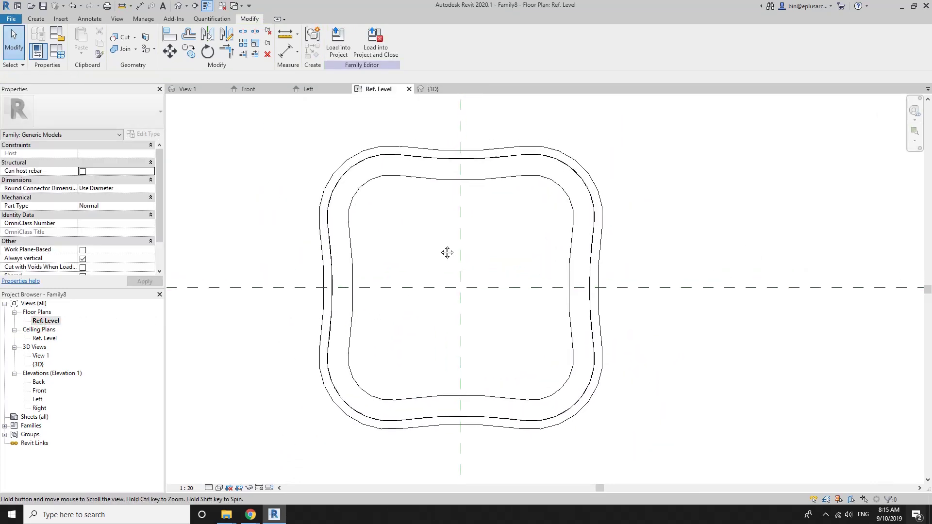
pyautogui.click(37, 19)
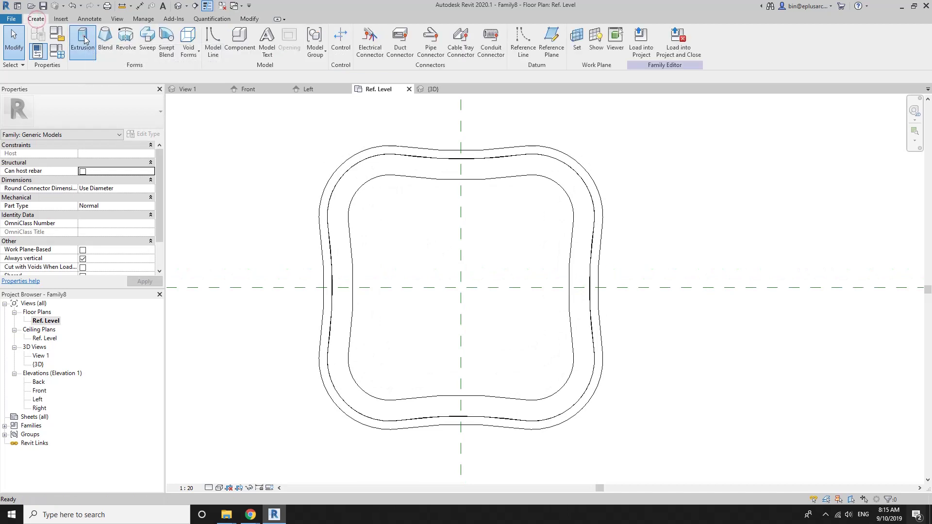
pyautogui.click(83, 40)
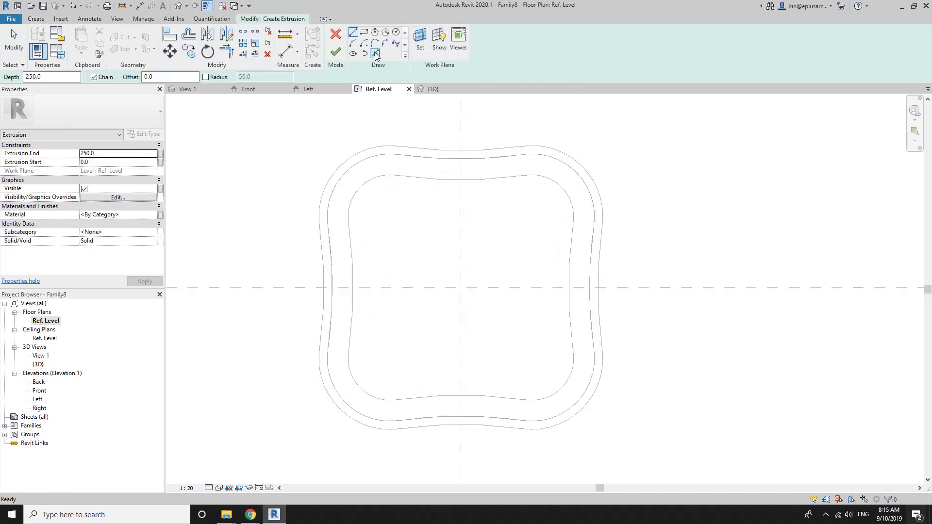
# Pick the five inner rim edges and create a 20-deep base extrusion.
pyautogui.click(375, 54)
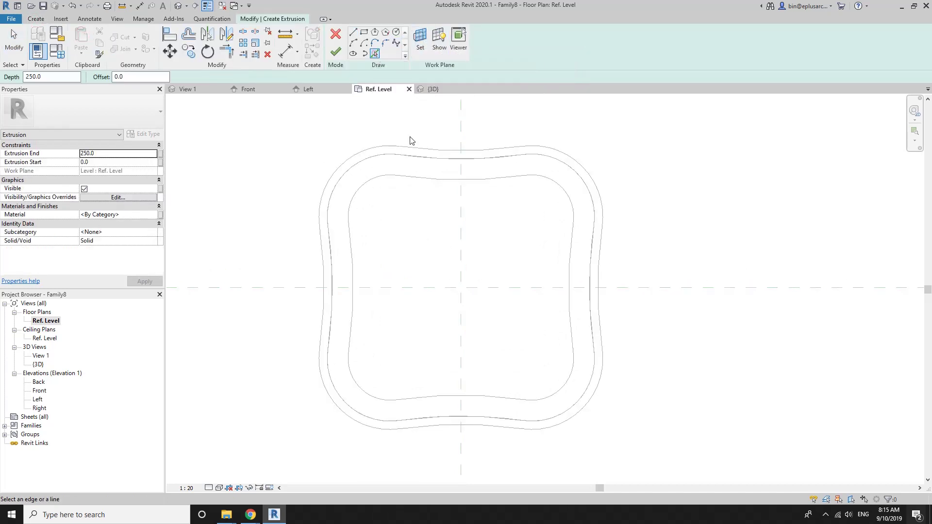
pyautogui.click(414, 180)
pyautogui.click(369, 184)
pyautogui.click(353, 256)
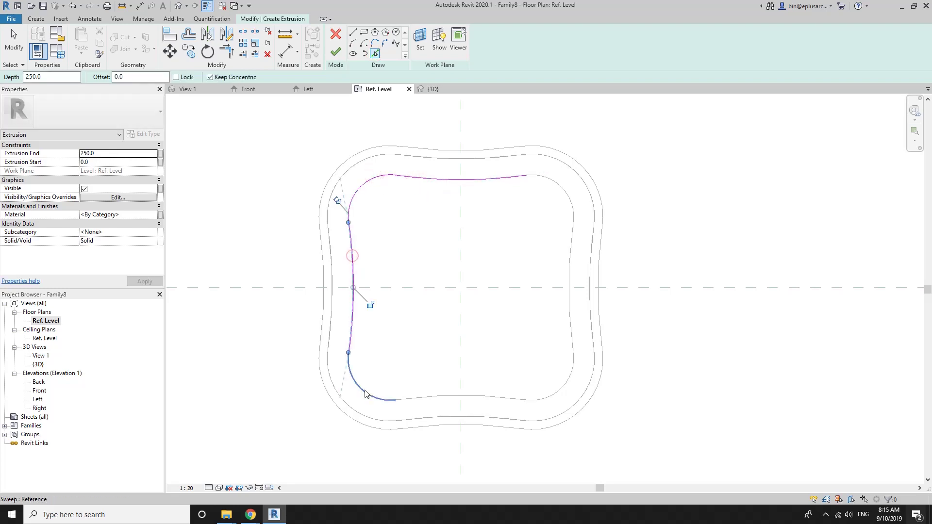
pyautogui.click(439, 402)
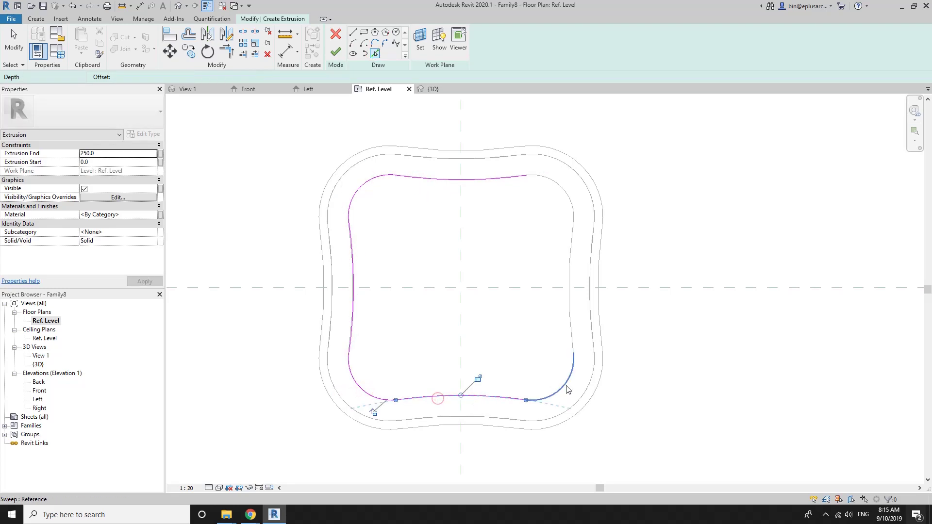
pyautogui.click(571, 309)
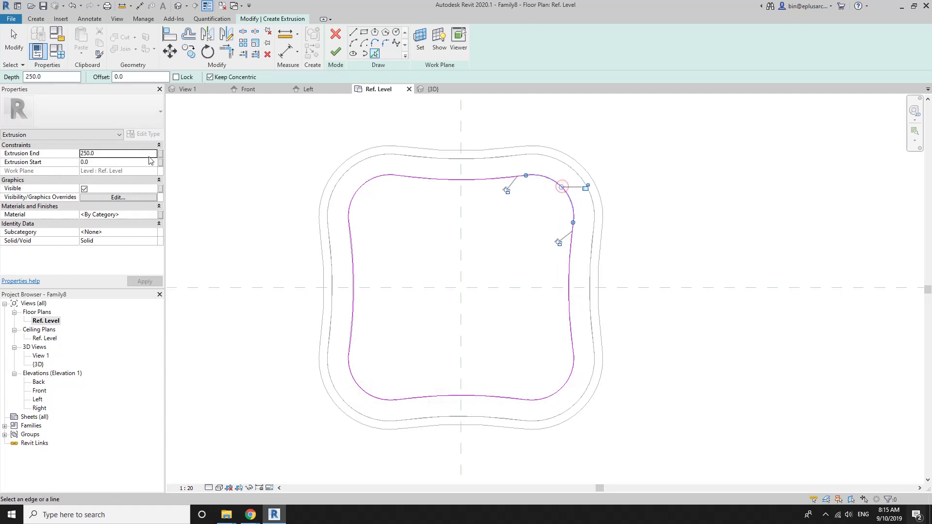
pyautogui.click(119, 155)
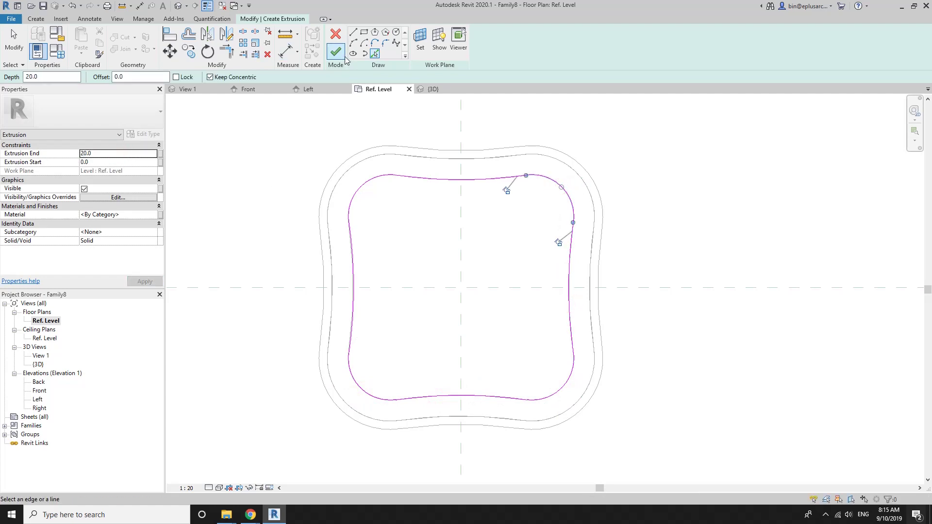
pyautogui.click(335, 52)
pyautogui.scroll(-2, 416, 219)
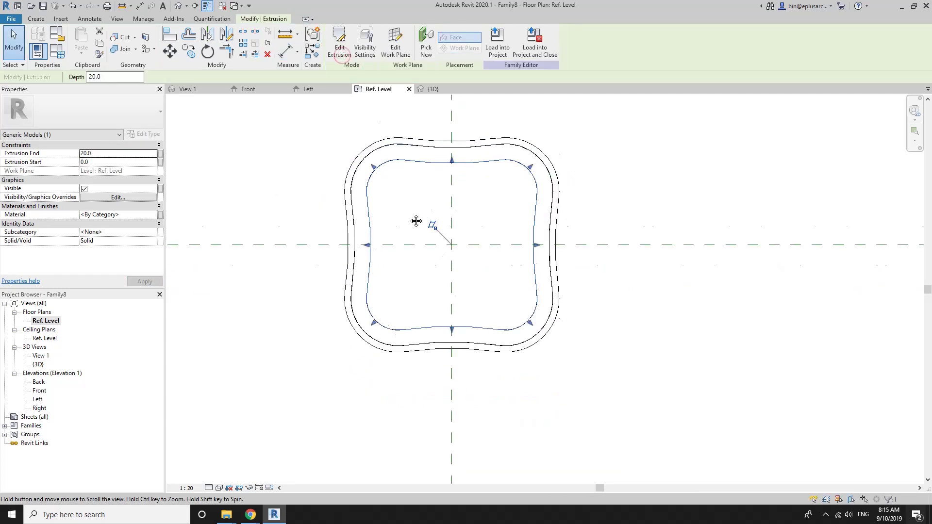
# In the 3D view, join the base slab with the bowl shell.
pyautogui.click(173, 6)
pyautogui.keyDown('shift'); pyautogui.moveTo(387, 281); pyautogui.dragTo(469, 246, button='middle'); pyautogui.keyUp('shift')
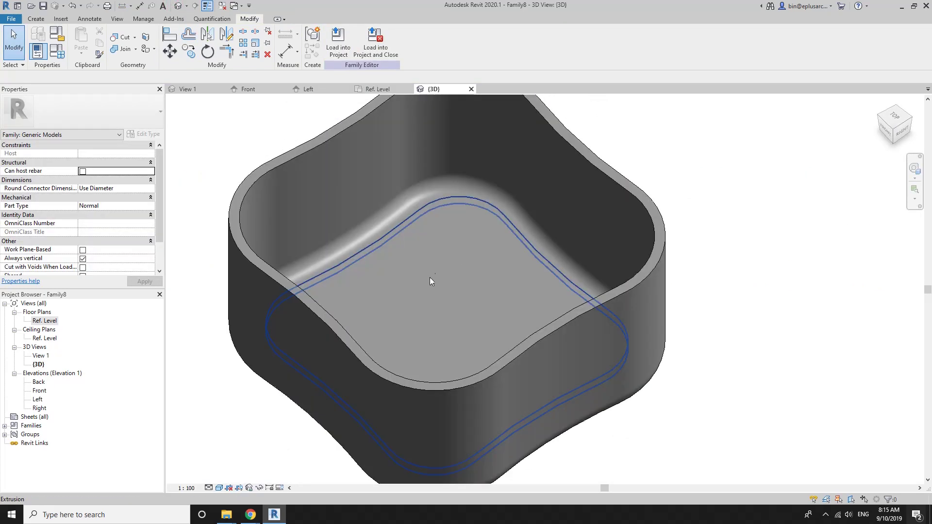
pyautogui.keyDown('shift'); pyautogui.moveTo(429, 281); pyautogui.dragTo(432, 302, button='middle'); pyautogui.keyUp('shift')
pyautogui.click(121, 49)
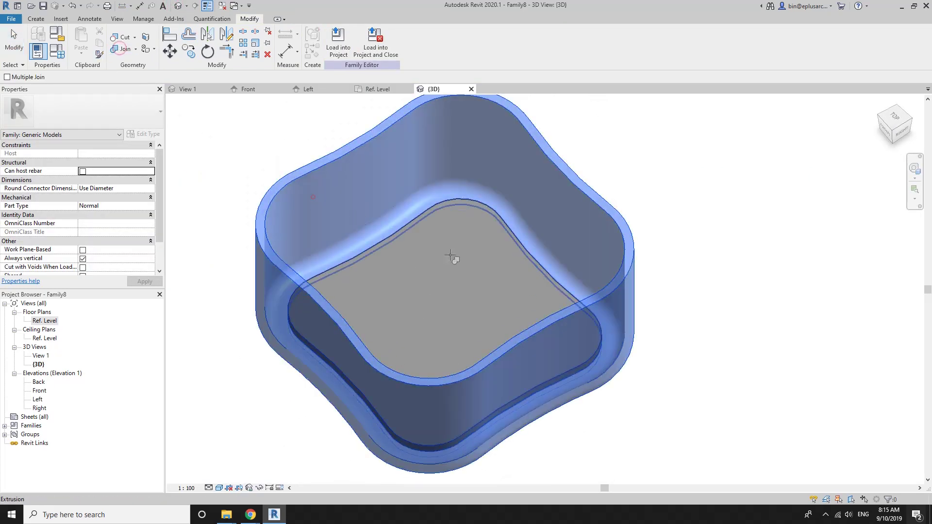
pyautogui.press('Escape')
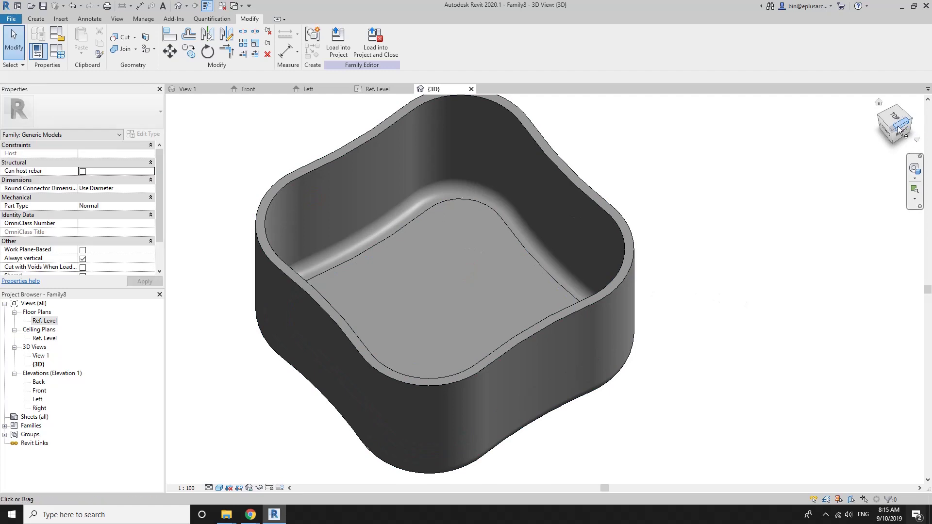
# From the right view, drag the base extrusion's bottom down to -20.
pyautogui.click(902, 141)
pyautogui.click(896, 121)
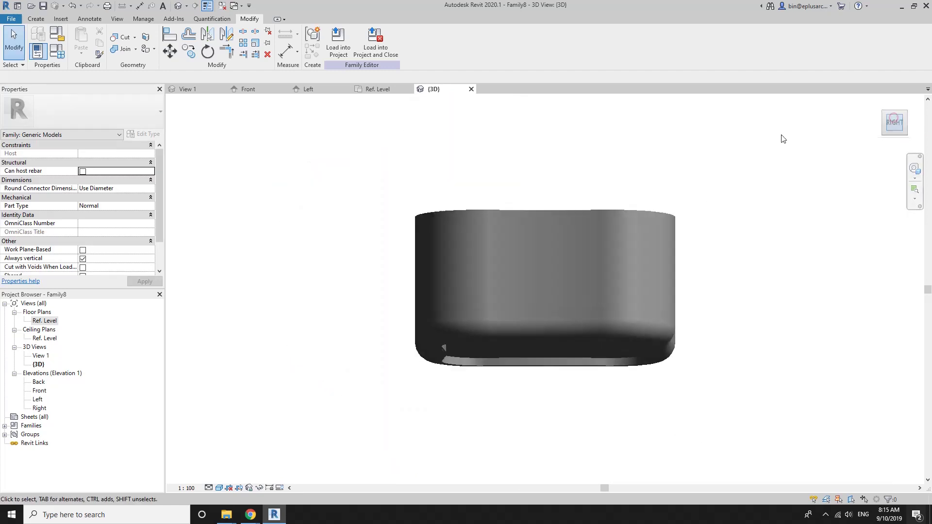
pyautogui.scroll(3, 510, 354)
pyautogui.scroll(3, 506, 349)
pyautogui.scroll(2, 388, 381)
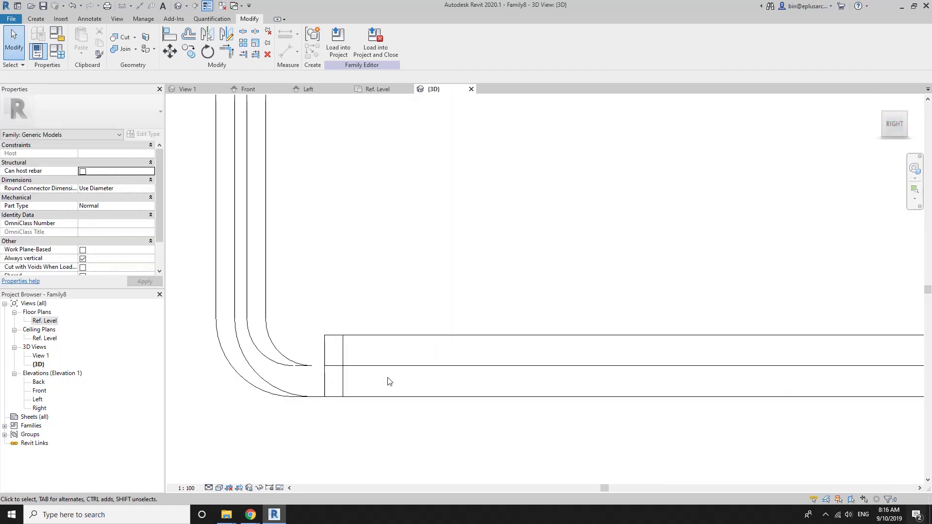
pyautogui.click(359, 337)
pyautogui.scroll(2, 800, 368)
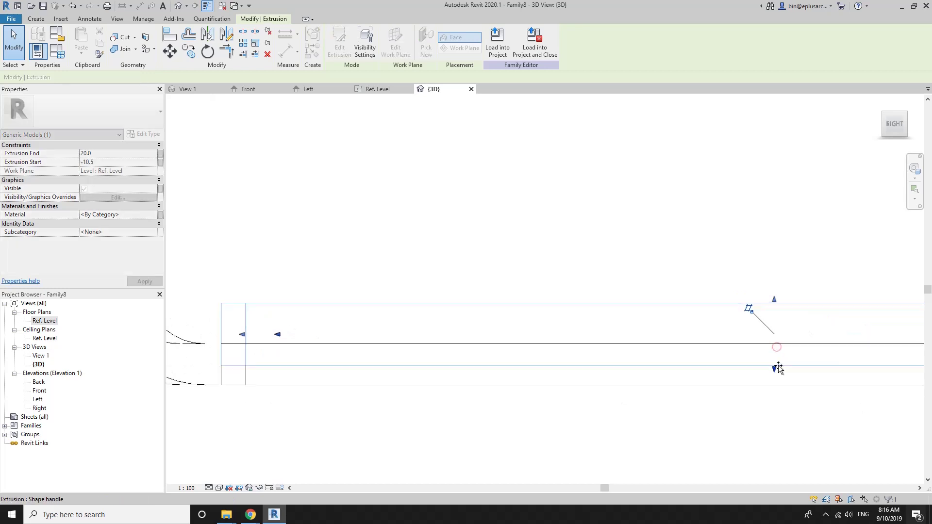
pyautogui.moveTo(774, 348); pyautogui.dragTo(776, 371)
pyautogui.moveTo(775, 303); pyautogui.dragTo(775, 344)
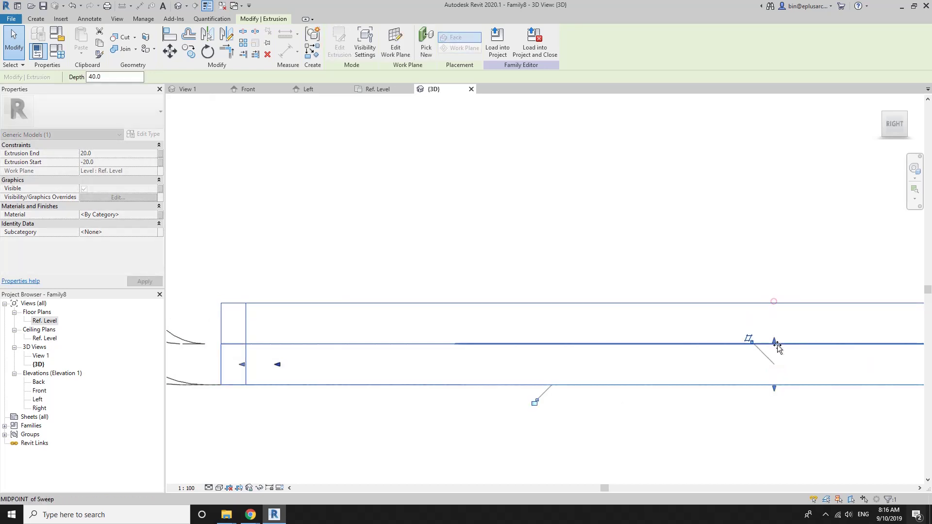
# Deselect the base, orbit the model, and return to the right-side view.
pyautogui.moveTo(773, 302)
pyautogui.keyDown('shift'); pyautogui.mouseDown(button='middle')
pyautogui.moveTo(482, 272)
pyautogui.moveTo(582, 421)
pyautogui.moveTo(546, 353)
pyautogui.moveTo(558, 341)
pyautogui.mouseUp(button='middle'); pyautogui.keyUp('shift')
pyautogui.press('Escape')
pyautogui.scroll(-2, 536, 408)
pyautogui.moveTo(809, 293)
pyautogui.keyDown('shift'); pyautogui.mouseDown(button='middle')
pyautogui.moveTo(708, 306)
pyautogui.moveTo(782, 278)
pyautogui.mouseUp(button='middle'); pyautogui.keyUp('shift')
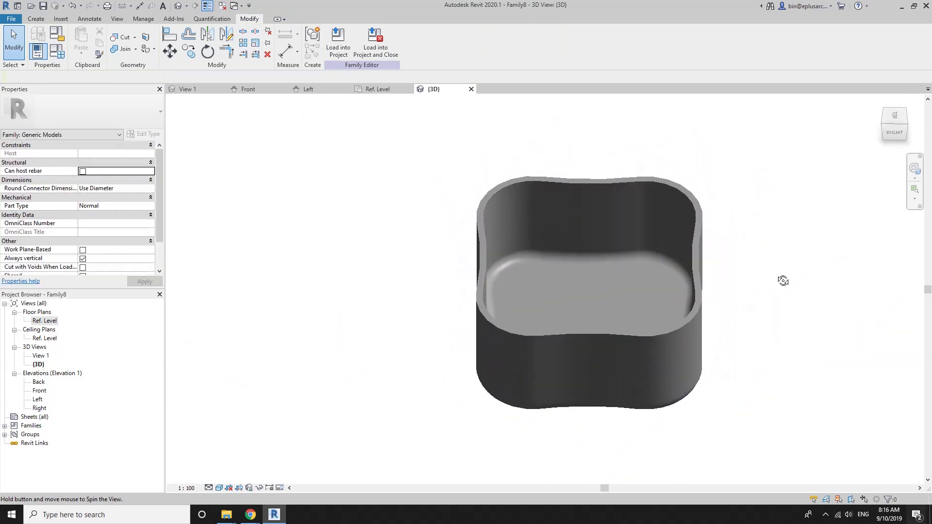
pyautogui.click(896, 135)
# Start a void extrusion on the Center (Left/Right) work plane.
pyautogui.click(39, 20)
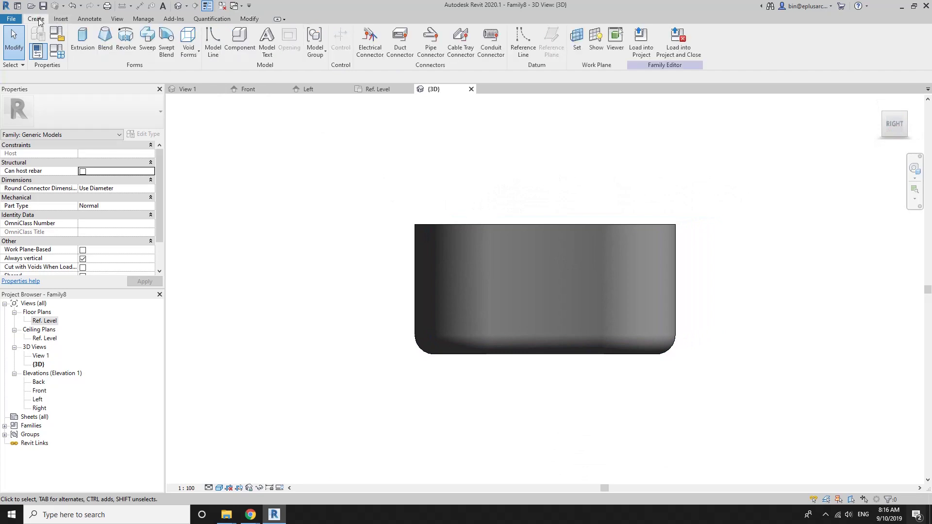
pyautogui.click(197, 46)
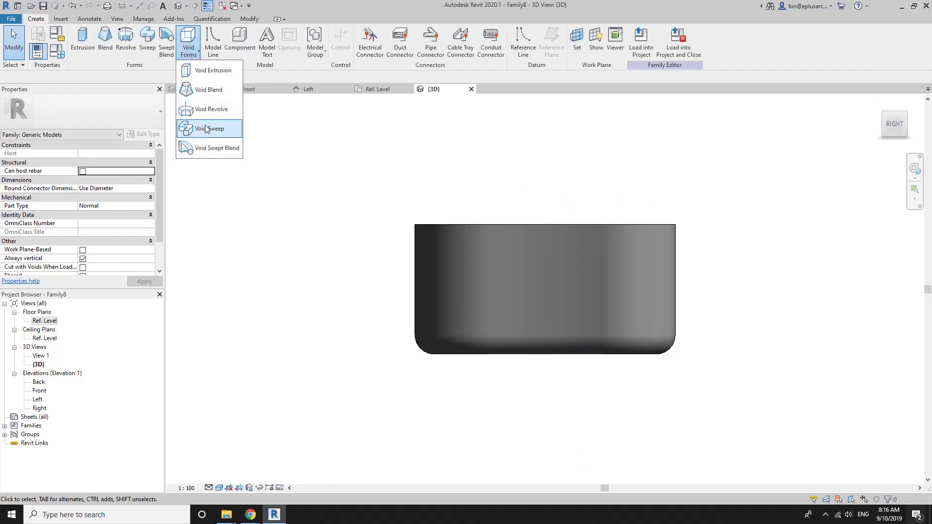
pyautogui.click(211, 72)
pyautogui.click(394, 45)
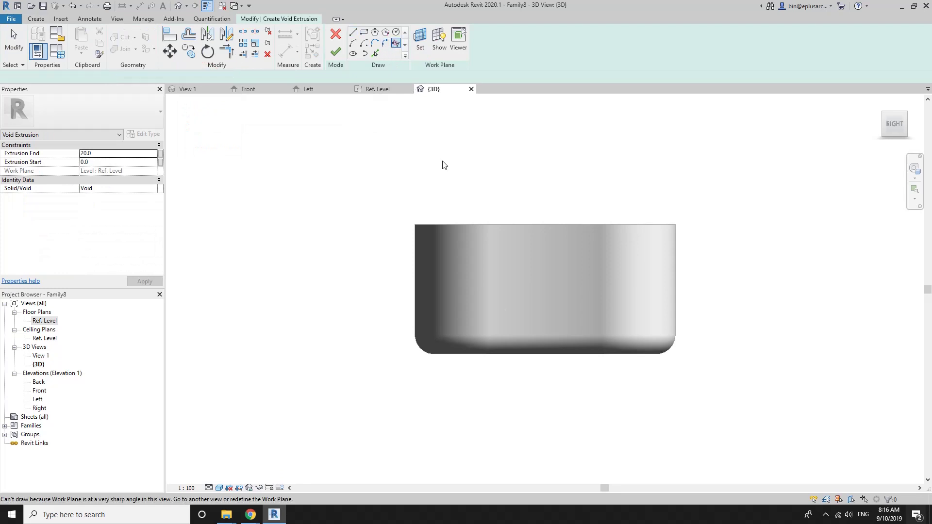
pyautogui.click(421, 49)
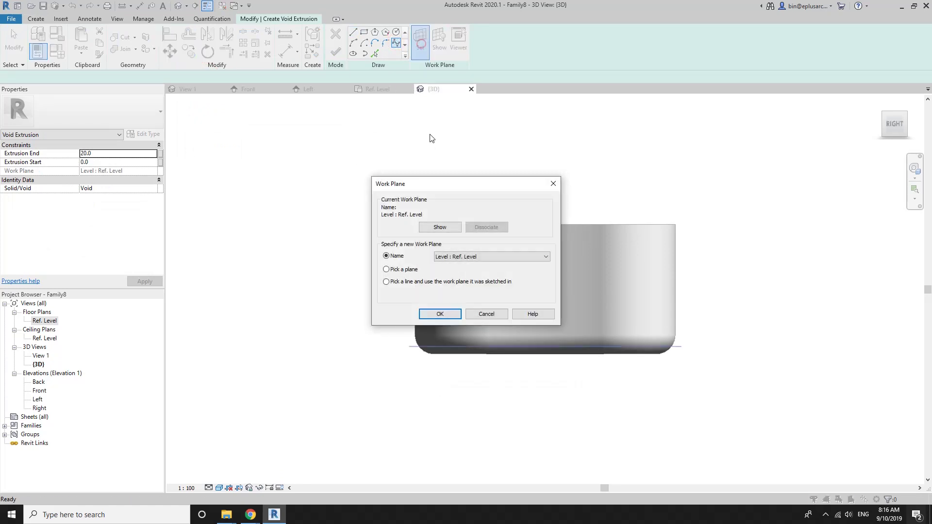
pyautogui.click(475, 258)
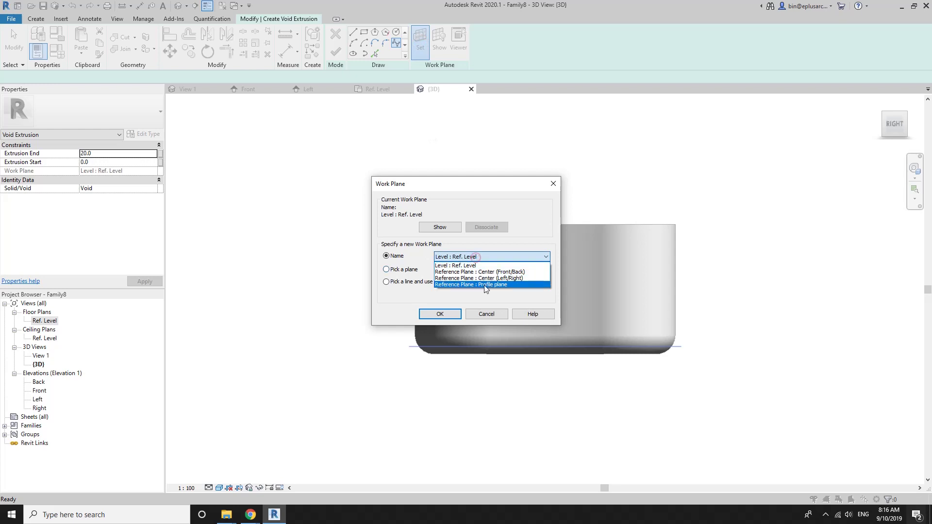
pyautogui.click(511, 279)
pyautogui.click(452, 314)
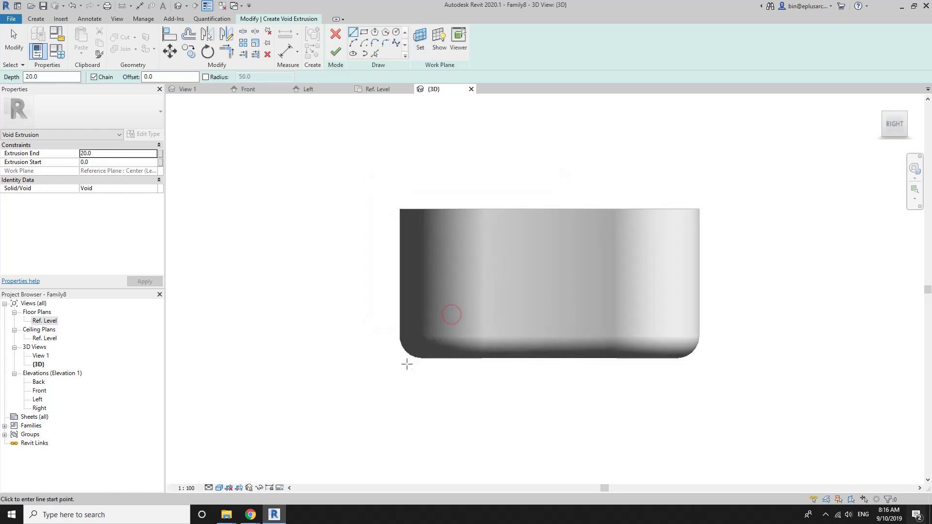
# Sketch an S-shaped spline from the bowl's lower left to past its top right.
pyautogui.click(421, 374)
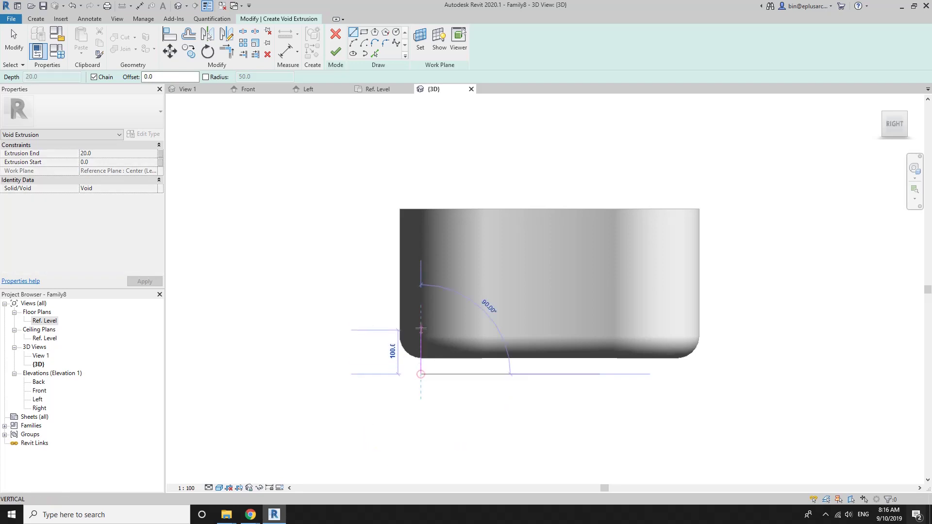
pyautogui.click(421, 315)
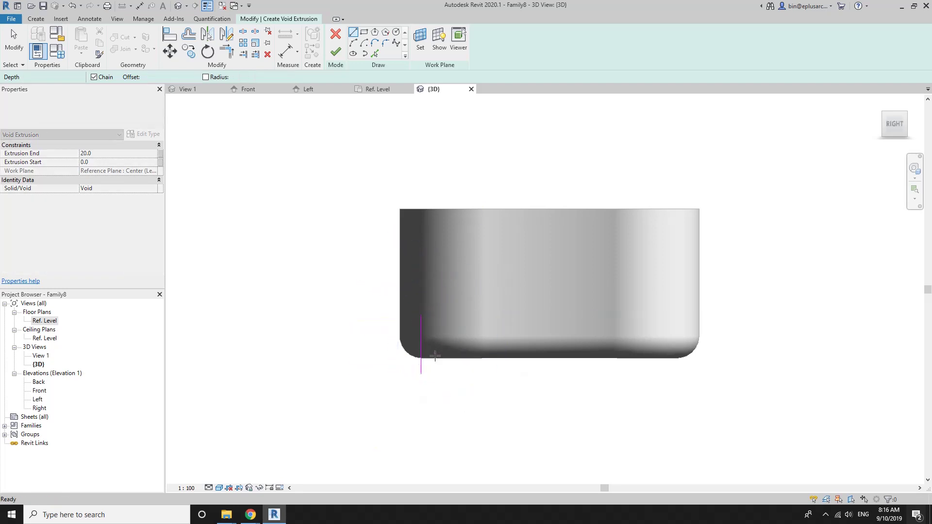
pyautogui.press('Escape')
pyautogui.press('Escape')
pyautogui.click(421, 362)
pyautogui.click(396, 43)
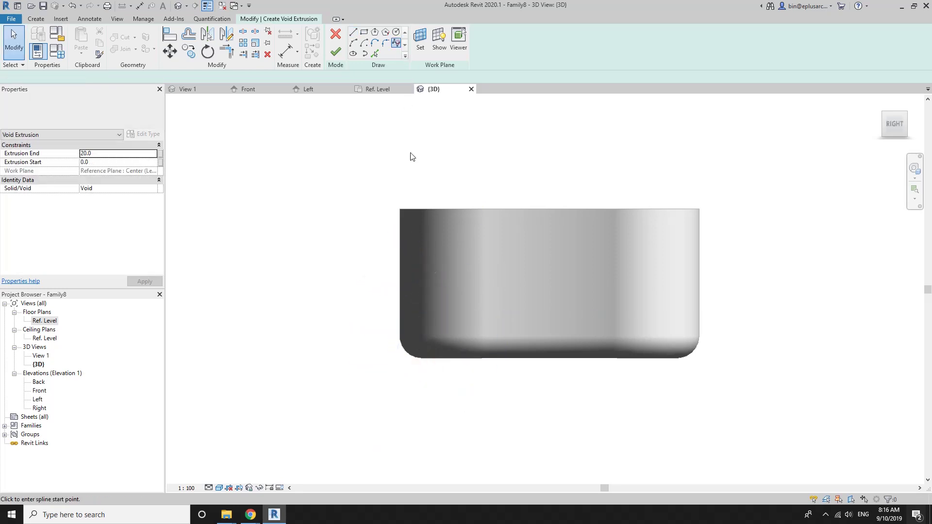
pyautogui.click(427, 377)
pyautogui.click(427, 319)
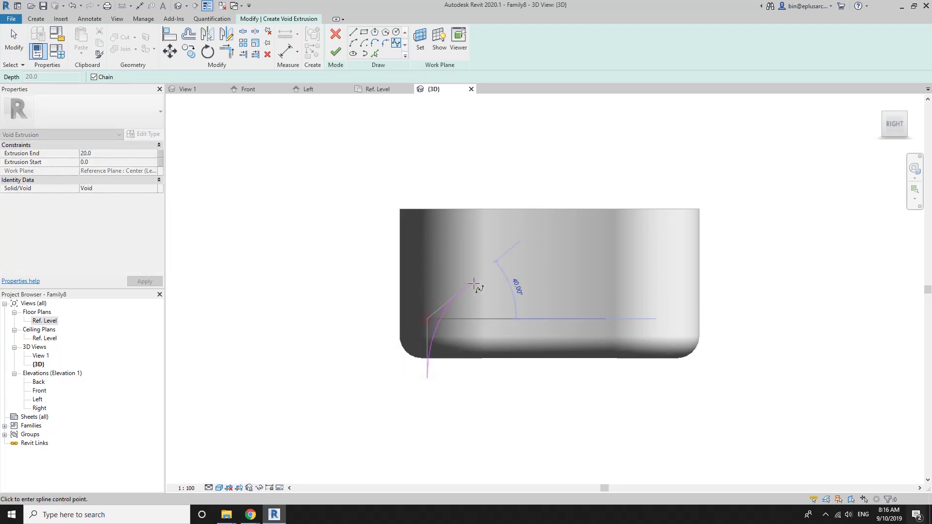
pyautogui.click(589, 277)
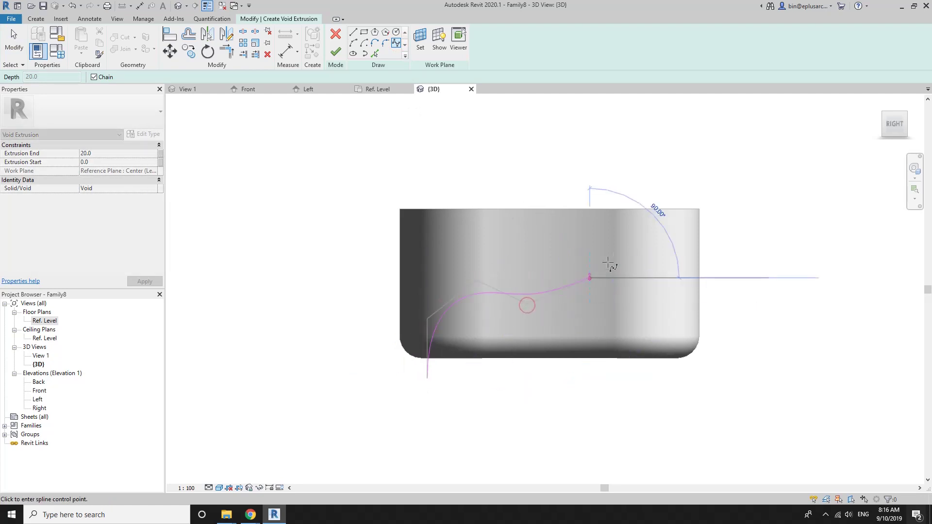
pyautogui.click(641, 238)
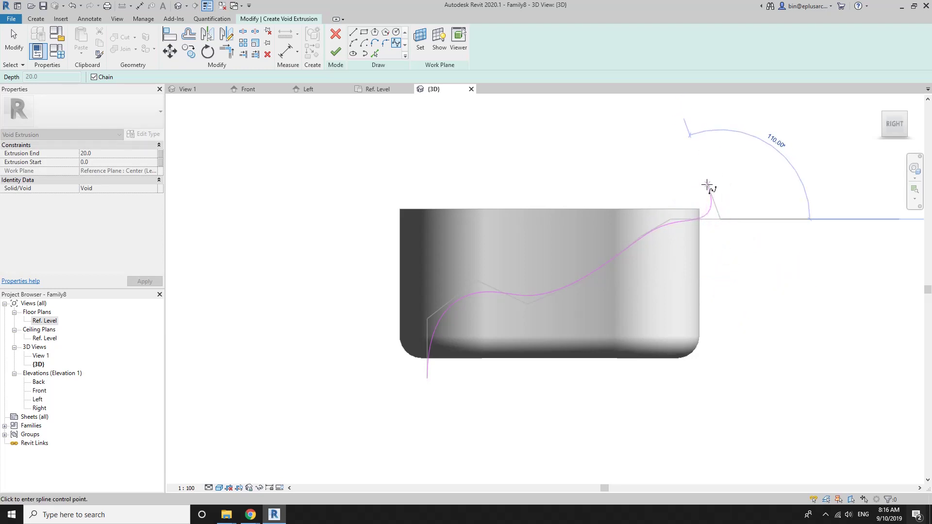
pyautogui.doubleClick(720, 220)
# Close the spline with straight lines around the bowl and finish the void.
pyautogui.click(353, 34)
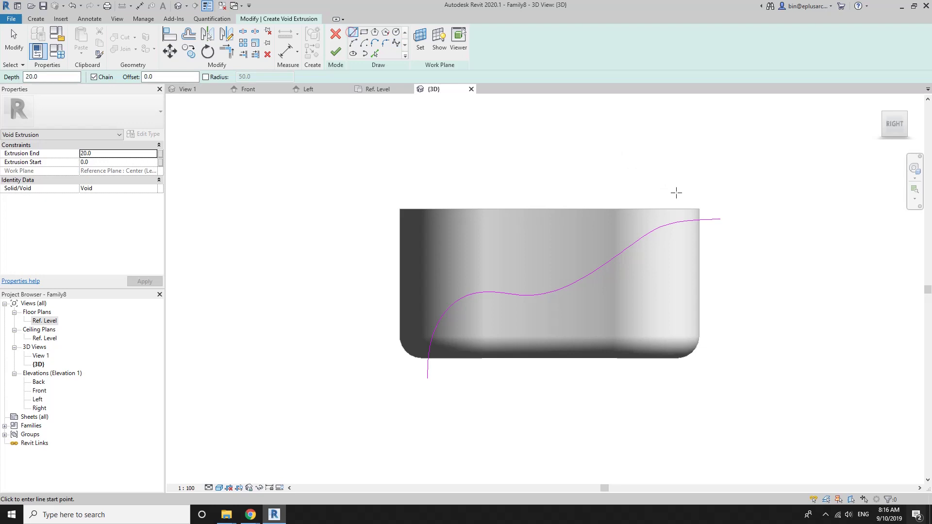
pyautogui.click(720, 220)
pyautogui.click(720, 195)
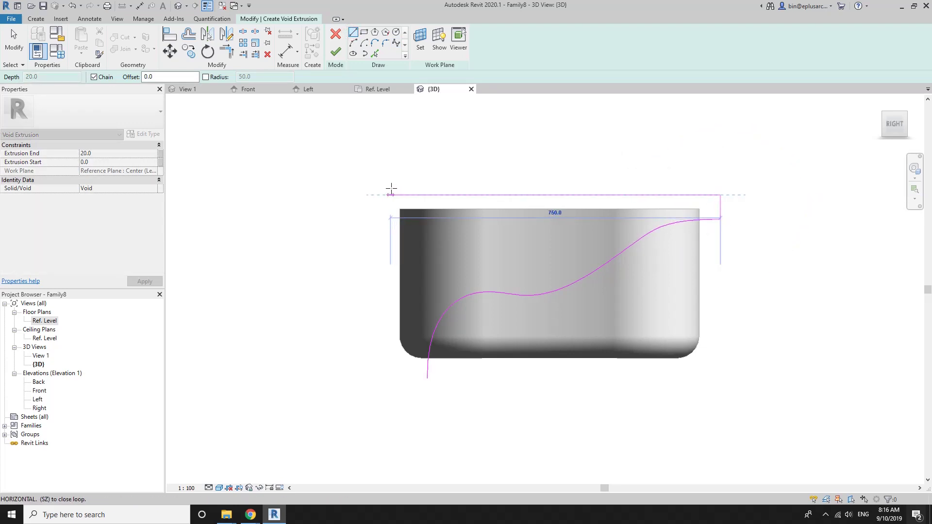
pyautogui.click(391, 195)
pyautogui.click(391, 378)
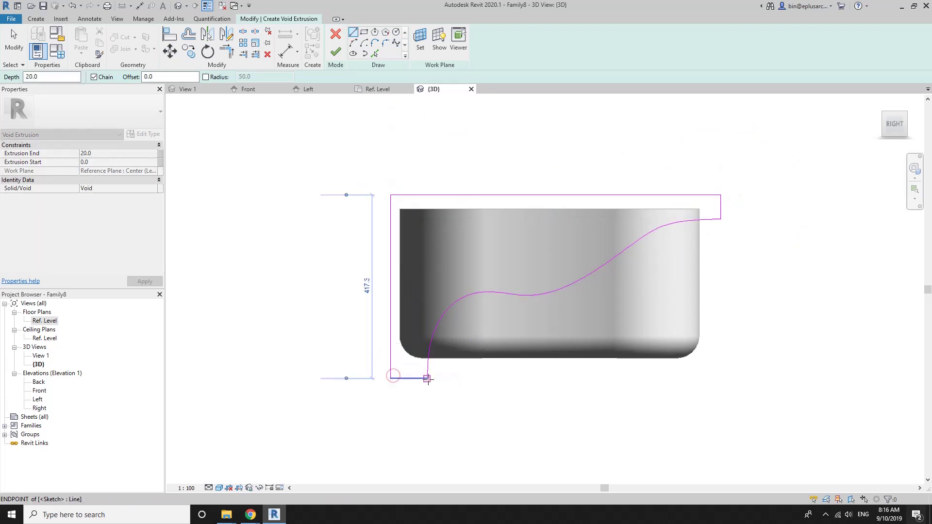
pyautogui.click(427, 378)
pyautogui.click(337, 52)
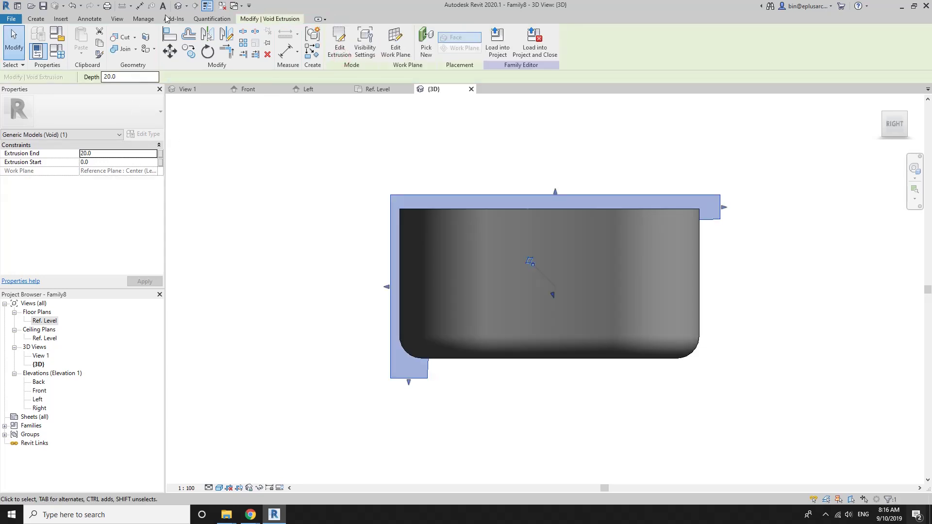
# Stretch the void's faces past the bowl so it trims the shell into a seat.
pyautogui.press('Escape')
pyautogui.keyDown('shift'); pyautogui.moveTo(473, 205); pyautogui.dragTo(471, 265, button='middle'); pyautogui.keyUp('shift')
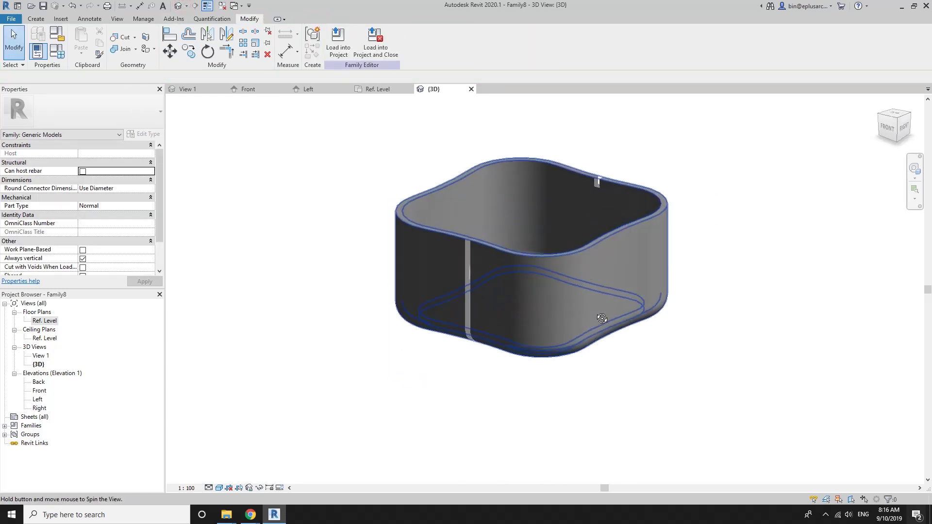
pyautogui.click(468, 255)
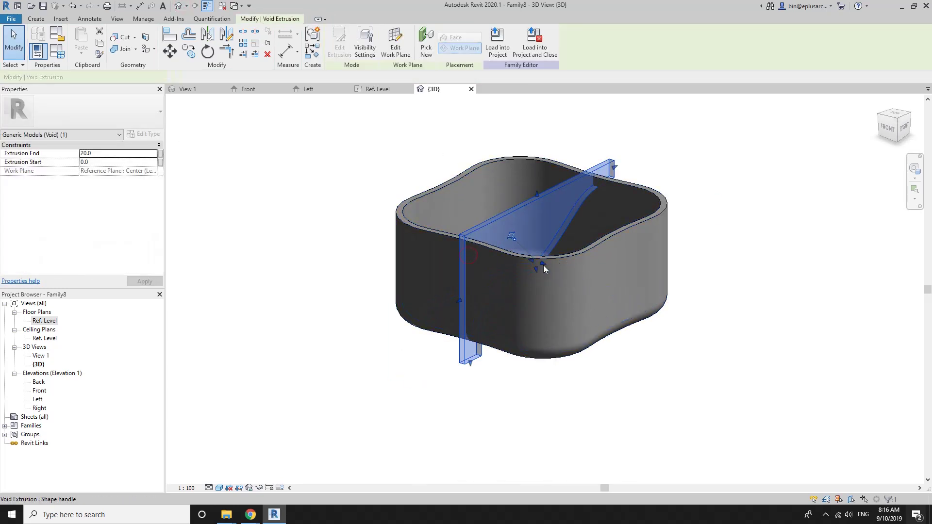
pyautogui.moveTo(637, 292); pyautogui.dragTo(677, 299)
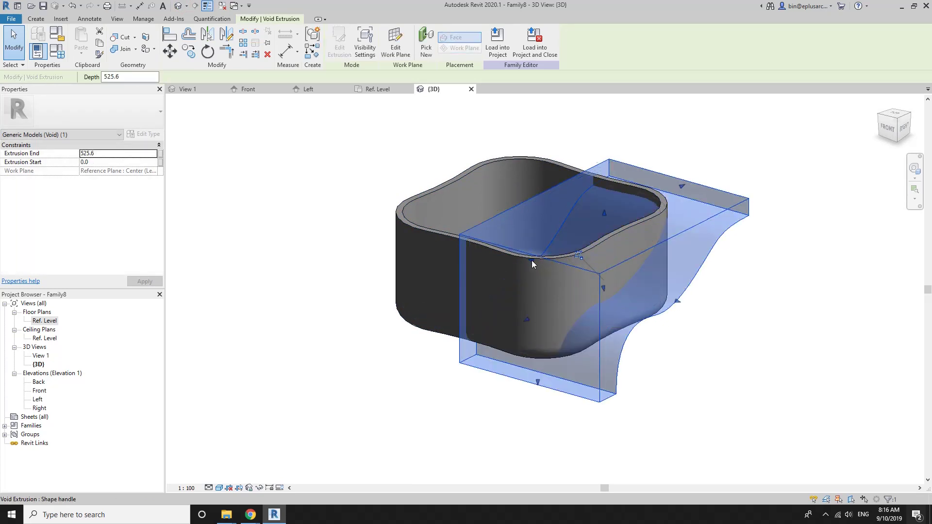
pyautogui.moveTo(531, 260); pyautogui.dragTo(368, 215)
pyautogui.press('Escape')
pyautogui.moveTo(719, 354)
pyautogui.keyDown('shift'); pyautogui.mouseDown(button='middle')
pyautogui.moveTo(769, 302)
pyautogui.moveTo(715, 241)
pyautogui.moveTo(565, 310)
pyautogui.moveTo(546, 367)
pyautogui.moveTo(557, 297)
pyautogui.moveTo(524, 306)
pyautogui.moveTo(626, 308)
pyautogui.moveTo(709, 289)
pyautogui.moveTo(745, 307)
pyautogui.moveTo(597, 349)
pyautogui.moveTo(532, 354)
pyautogui.moveTo(482, 388)
pyautogui.moveTo(404, 406)
pyautogui.moveTo(424, 455)
pyautogui.moveTo(462, 438)
pyautogui.moveTo(374, 424)
pyautogui.moveTo(493, 430)
pyautogui.moveTo(463, 426)
pyautogui.moveTo(435, 401)
pyautogui.moveTo(566, 318)
pyautogui.moveTo(596, 265)
pyautogui.moveTo(485, 310)
pyautogui.moveTo(499, 408)
pyautogui.moveTo(555, 324)
pyautogui.moveTo(610, 293)
pyautogui.moveTo(607, 240)
pyautogui.mouseUp(button='middle'); pyautogui.keyUp('shift')
# Open the rim sweep's profile sketch for editing.
pyautogui.click(607, 241)
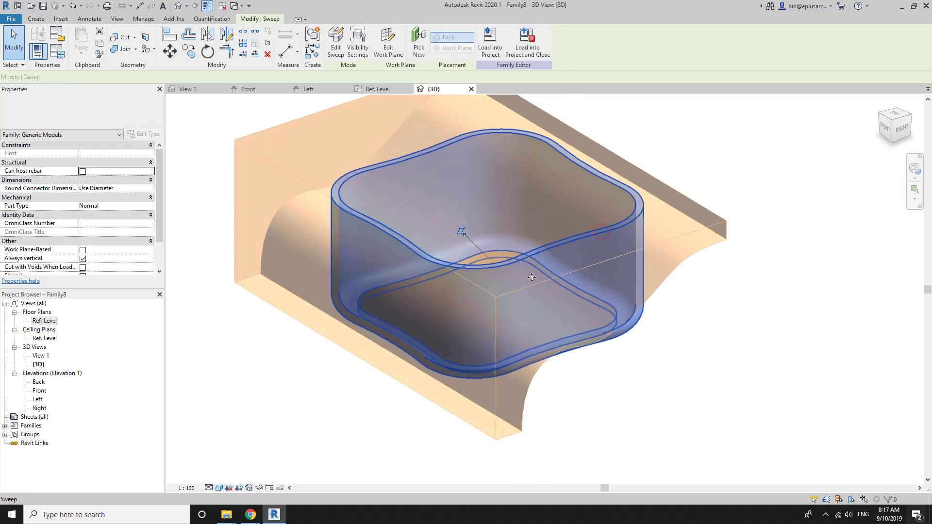
pyautogui.click(343, 57)
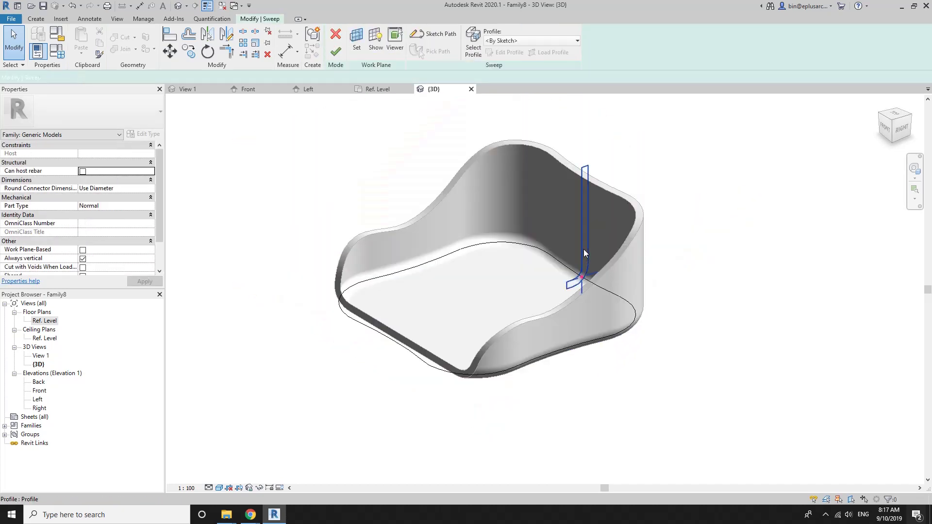
pyautogui.click(583, 249)
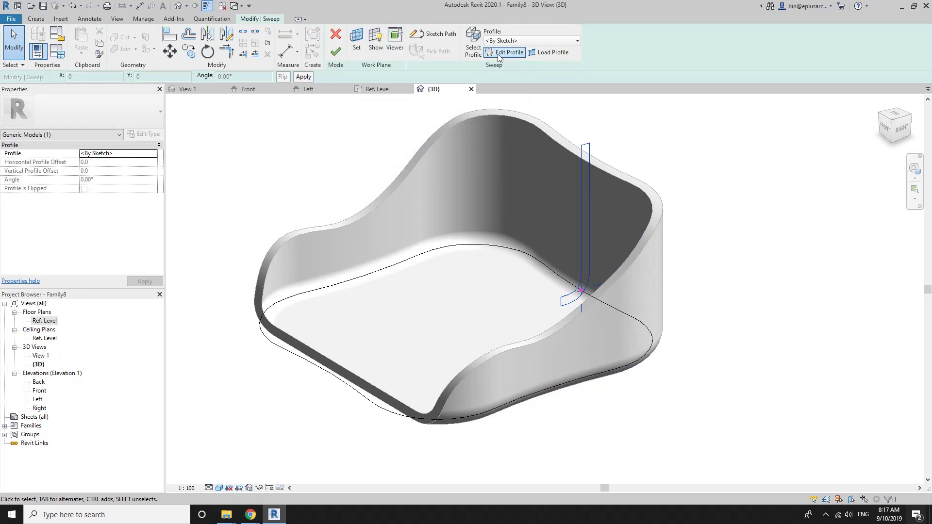
pyautogui.click(499, 53)
pyautogui.scroll(3, 566, 196)
pyautogui.scroll(2, 547, 237)
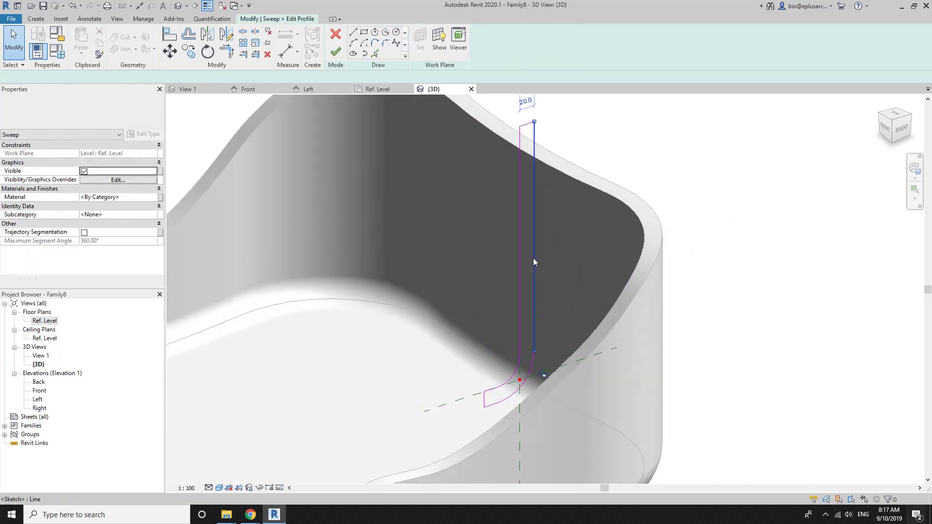
# Move the vertical profile line and set the corner arc radius to 100.
pyautogui.click(533, 262)
pyautogui.moveTo(520, 370); pyautogui.dragTo(436, 420)
pyautogui.click(511, 381)
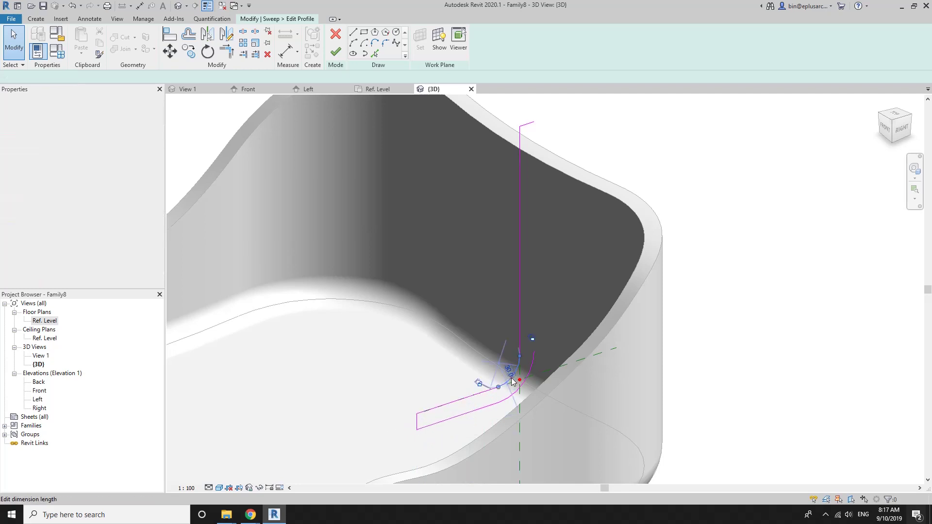
pyautogui.write('100')
pyautogui.press('Return')
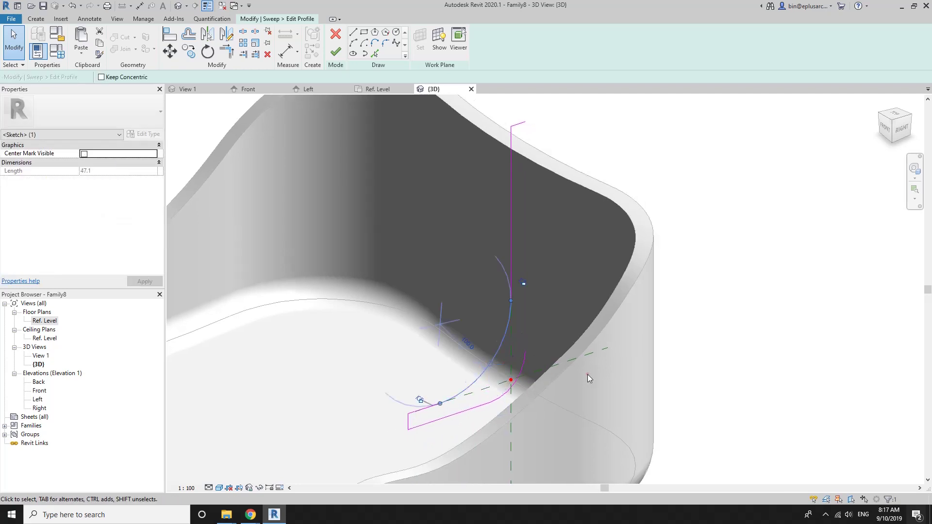
pyautogui.click(587, 374)
pyautogui.click(509, 377)
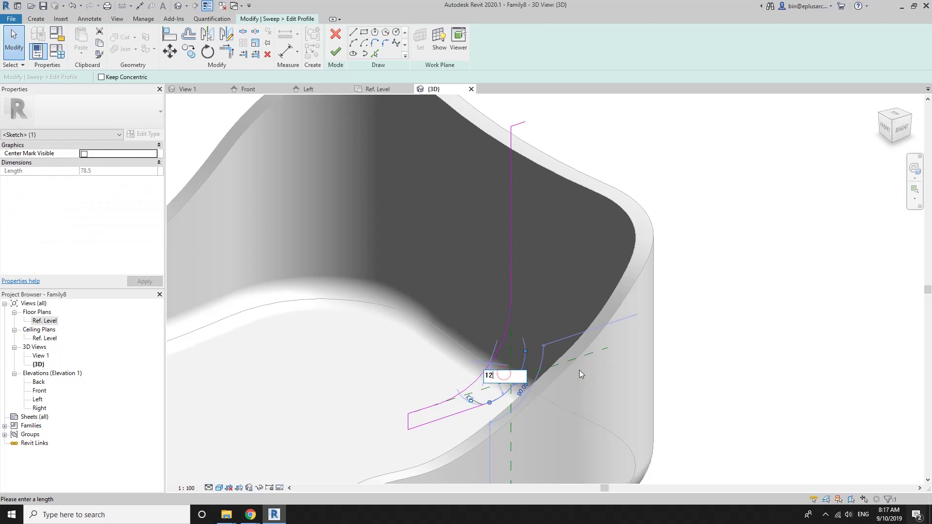
pyautogui.click(643, 370)
pyautogui.click(526, 362)
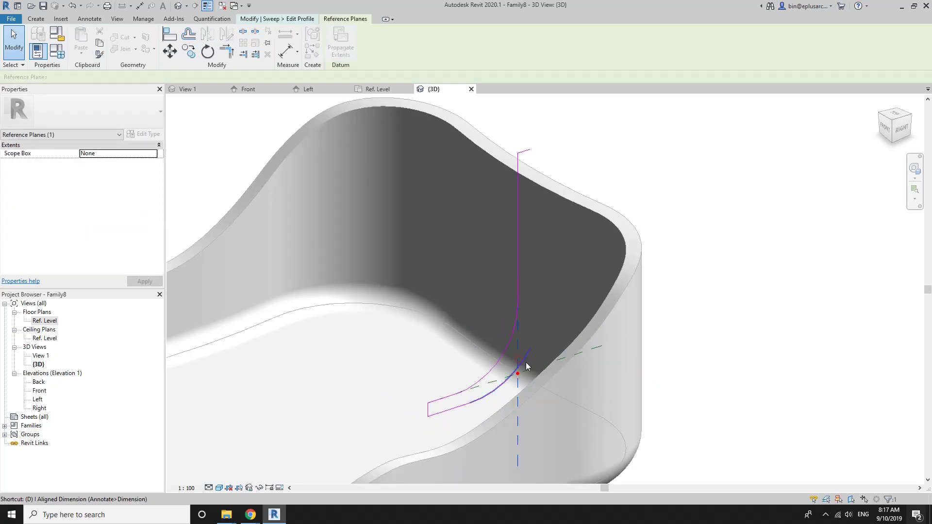
pyautogui.click(525, 357)
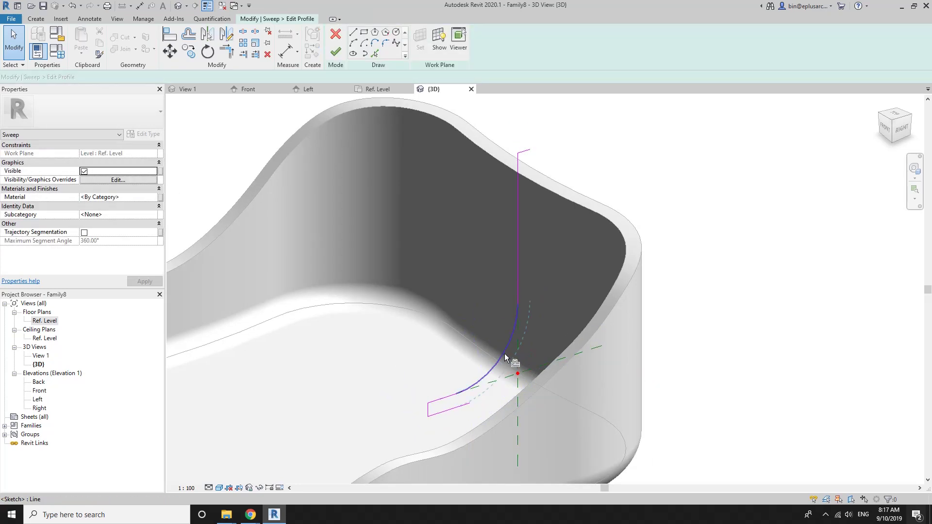
# Offset the arc by 20 and trim the lines to a corner.
pyautogui.press('o')
pyautogui.press('f')
pyautogui.click(473, 397)
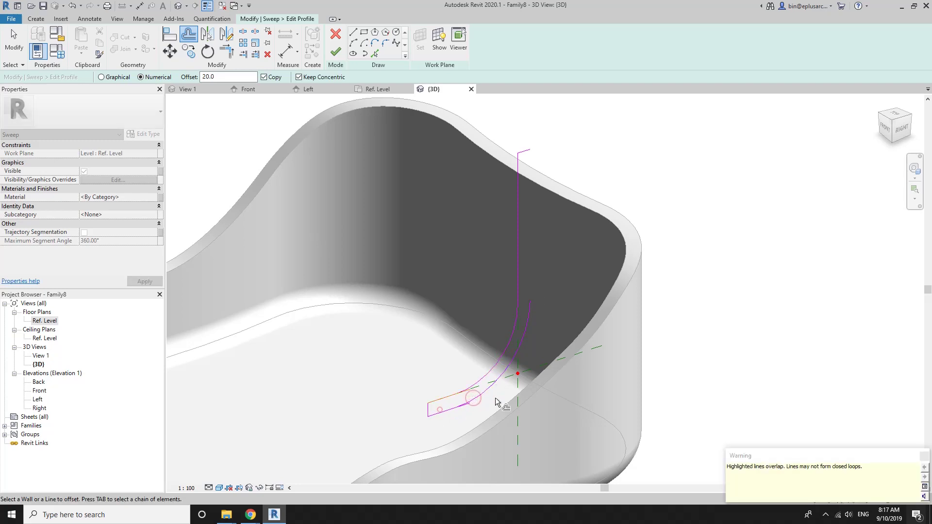
pyautogui.press('t')
pyautogui.press('r')
pyautogui.click(483, 385)
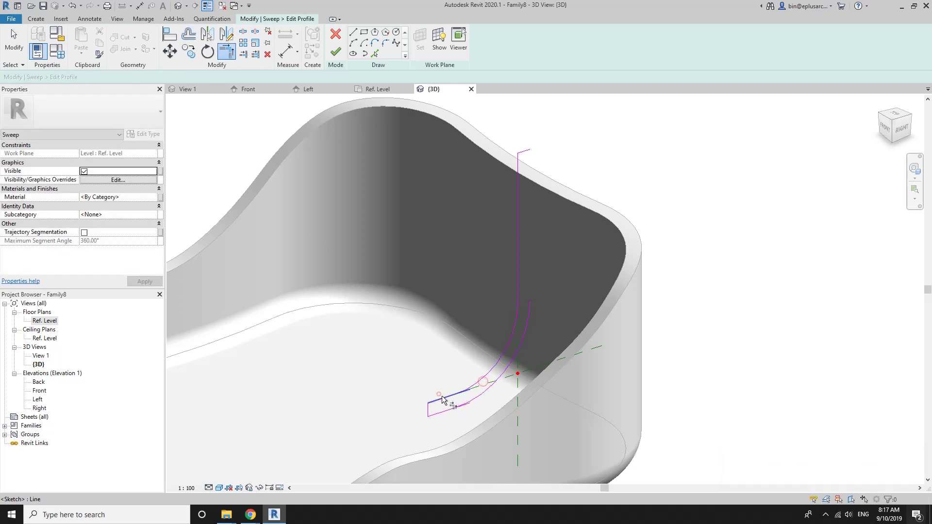
pyautogui.click(484, 381)
pyautogui.click(471, 405)
pyautogui.scroll(-1, 540, 331)
pyautogui.press('Escape')
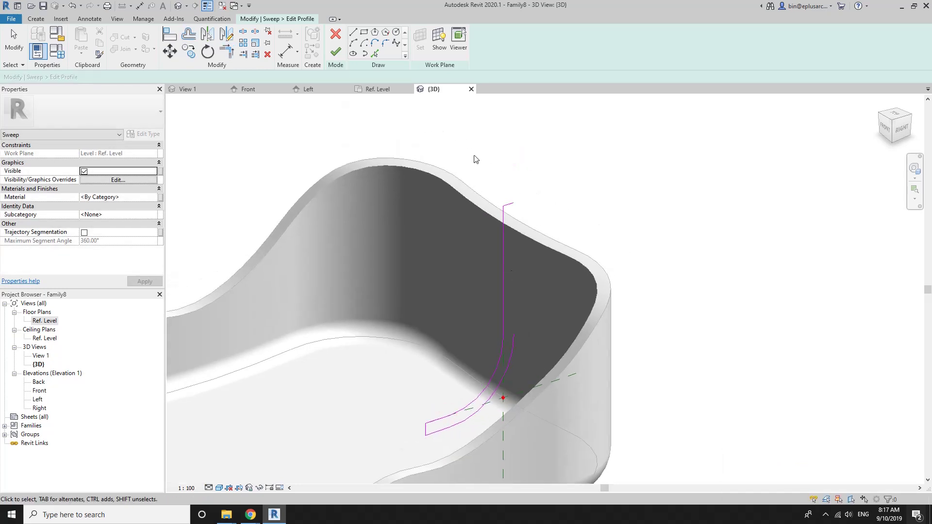
# Delete the vertical profile line and the old upper arc.
pyautogui.click(501, 276)
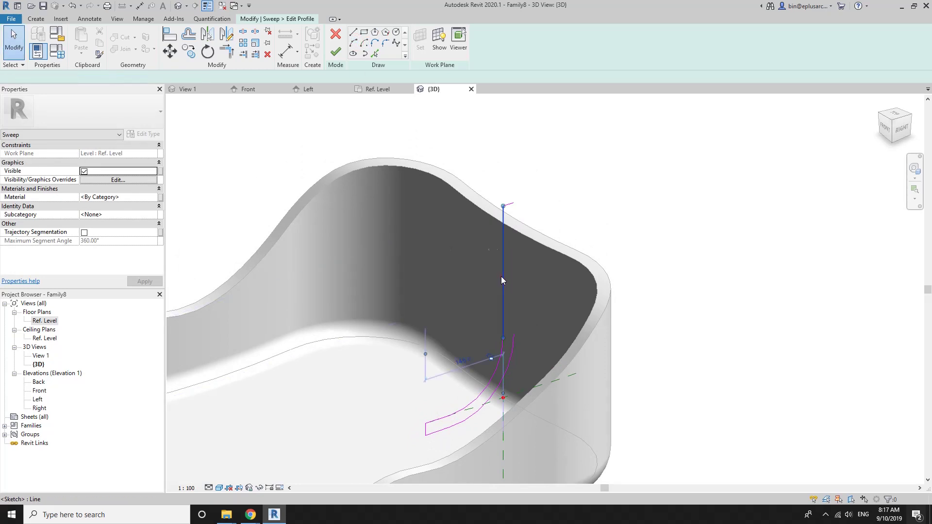
pyautogui.press('Delete')
pyautogui.click(353, 33)
pyautogui.click(502, 340)
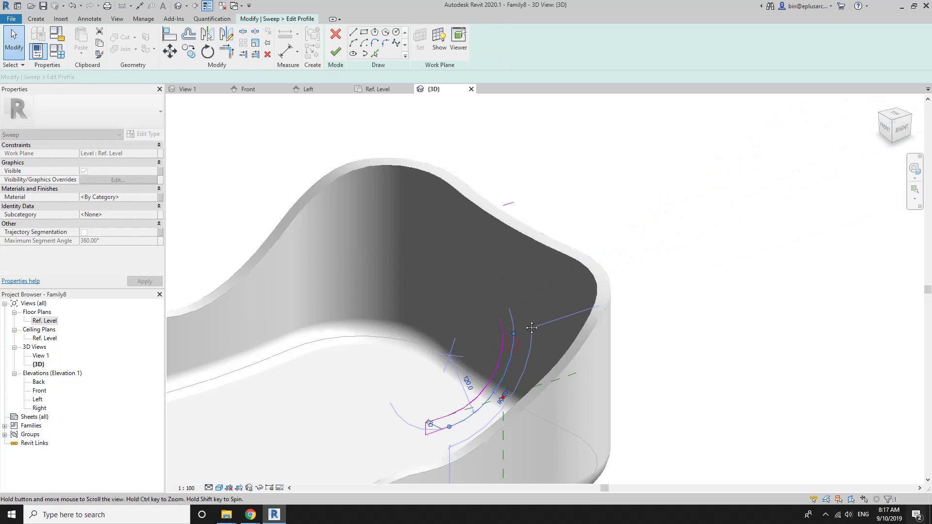
pyautogui.press('Delete')
# Draw a start-end-radius arc from the line's endpoint.
pyautogui.click(353, 43)
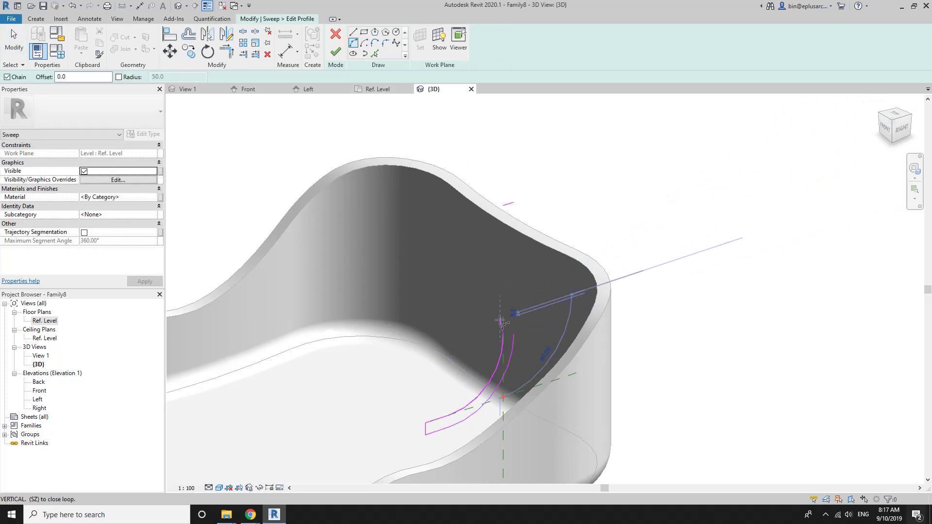
pyautogui.scroll(2, 503, 206)
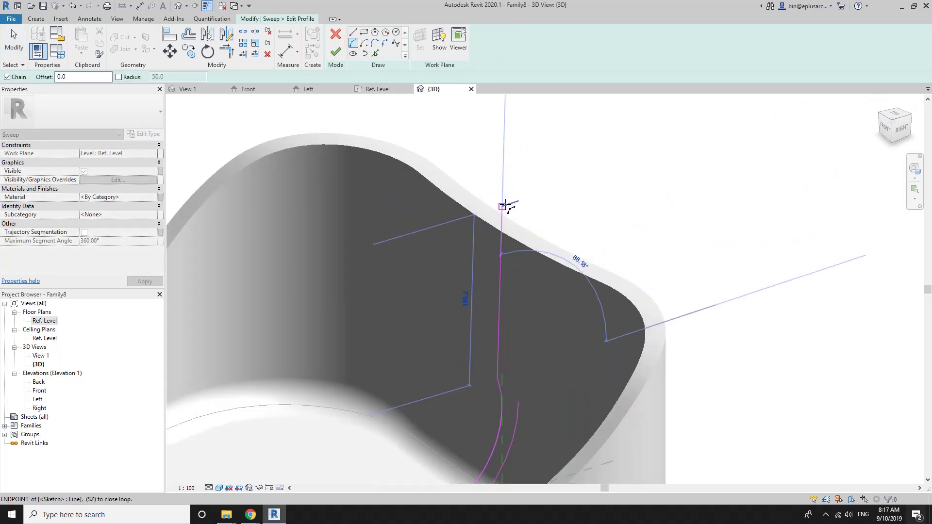
pyautogui.click(502, 206)
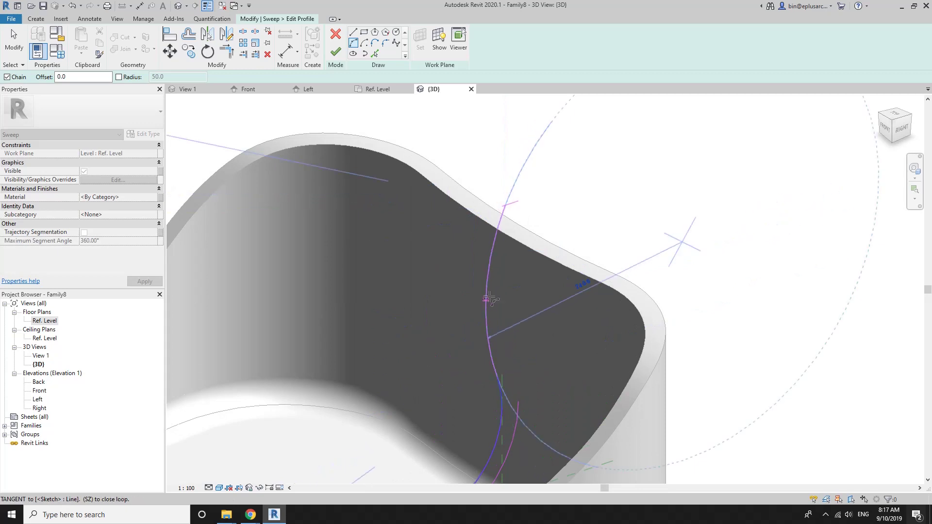
pyautogui.scroll(-3, 606, 403)
pyautogui.press('Escape')
pyautogui.press('Escape')
pyautogui.moveTo(527, 374)
pyautogui.keyDown('shift'); pyautogui.mouseDown(button='middle')
pyautogui.moveTo(509, 360)
pyautogui.moveTo(491, 313)
pyautogui.moveTo(508, 370)
pyautogui.mouseUp(button='middle'); pyautogui.keyUp('shift')
pyautogui.scroll(3, 508, 370)
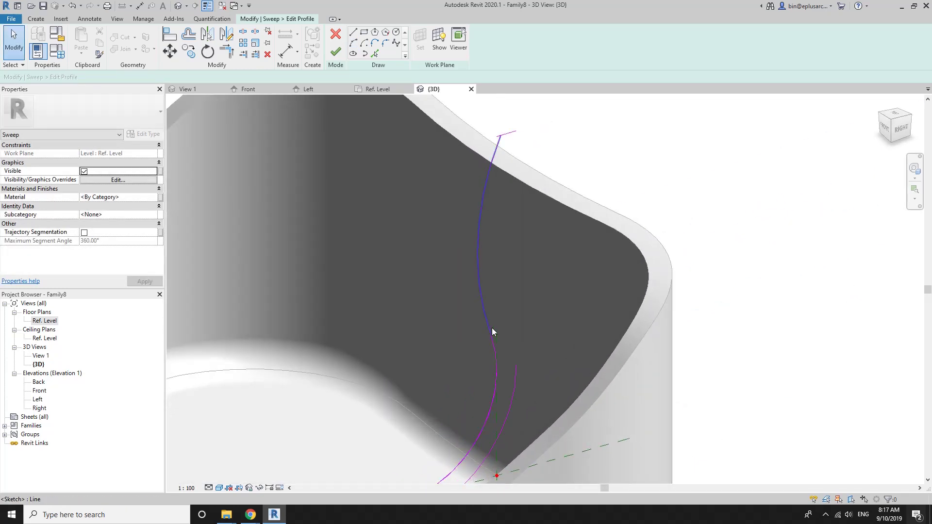
pyautogui.scroll(-2, 491, 331)
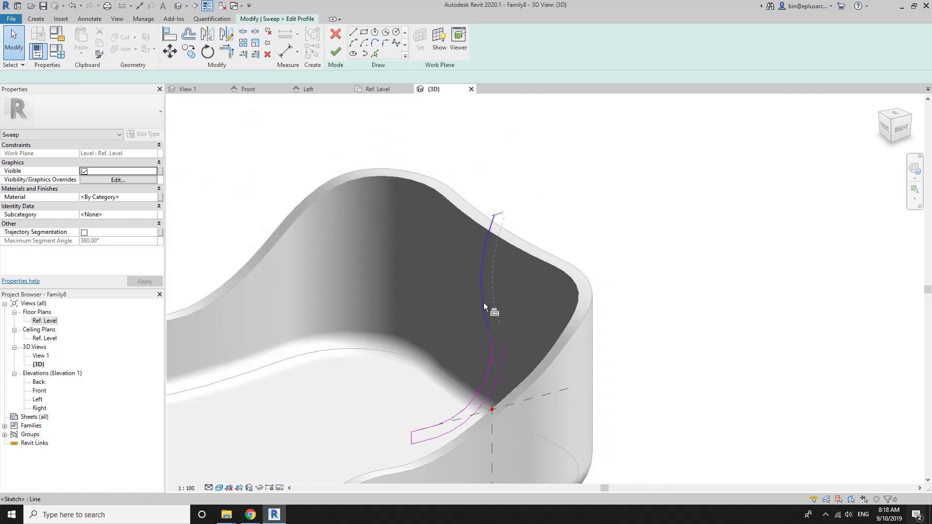
# Shift a profile line, trim to corner, and attempt to finish the profile.
pyautogui.moveTo(483, 302); pyautogui.dragTo(498, 310)
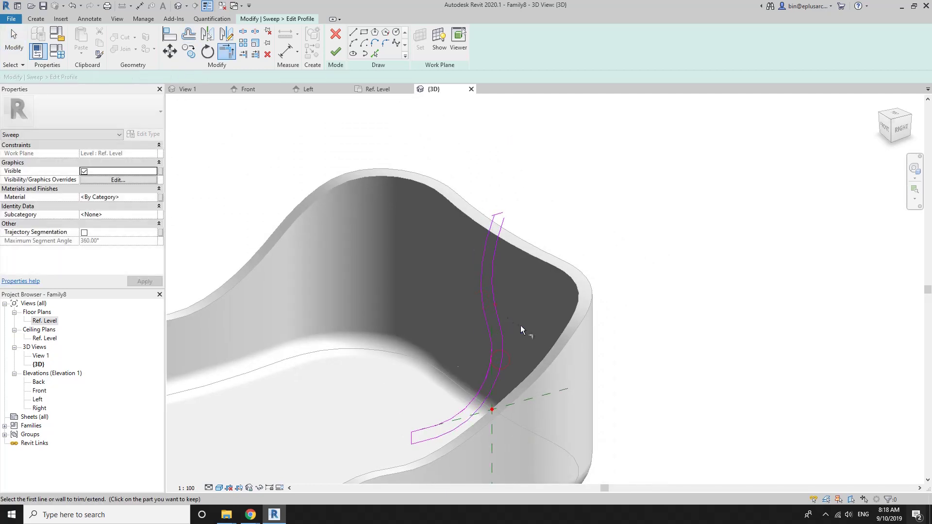
pyautogui.press('Escape')
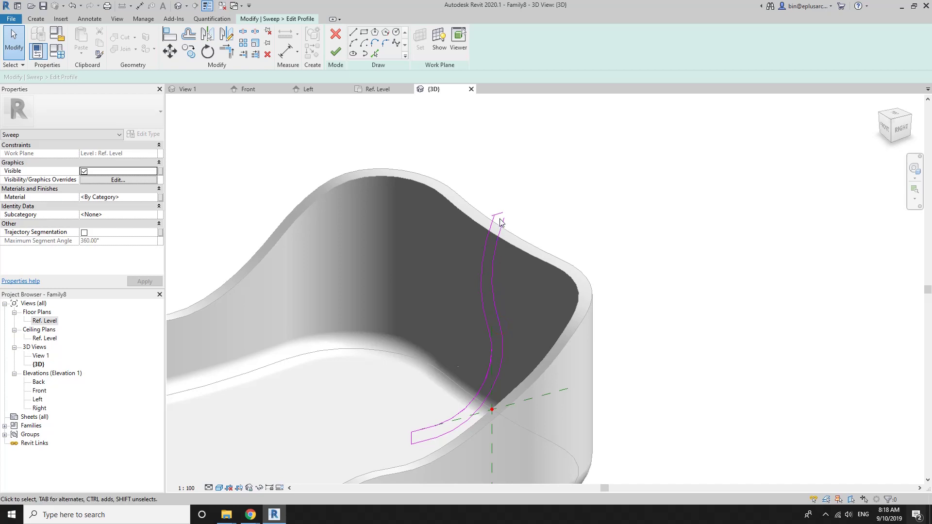
pyautogui.scroll(2, 501, 222)
pyautogui.press('t')
pyautogui.press('r')
pyautogui.scroll(-3, 484, 222)
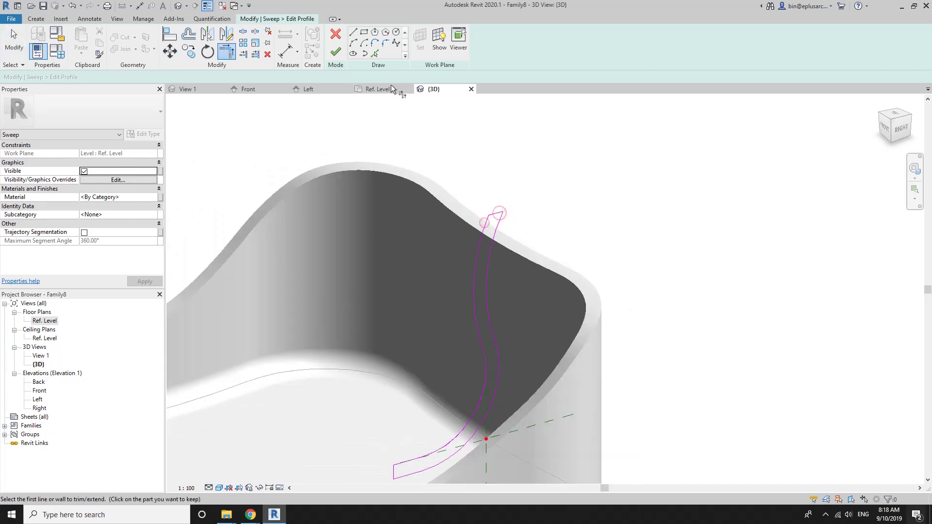
pyautogui.click(335, 52)
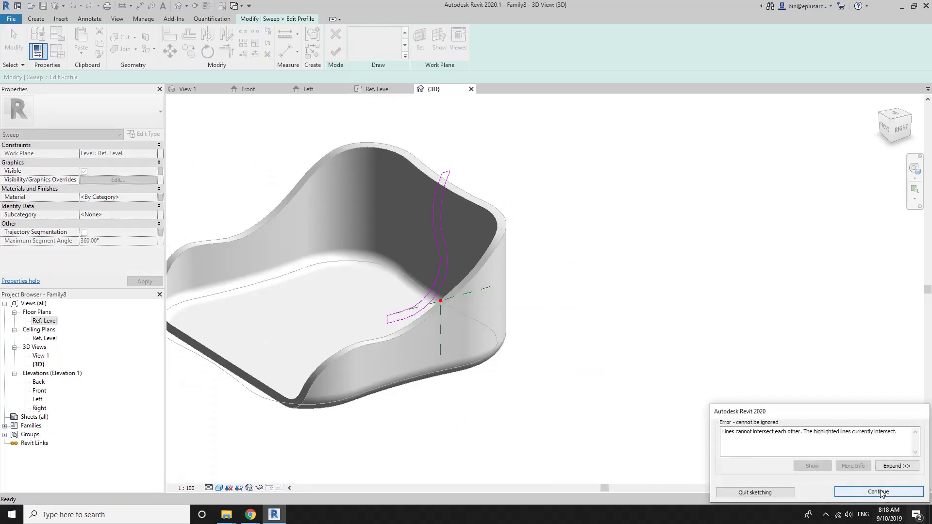
# Dismiss the intersecting-lines error, trim the lower curve, retry finish, and dismiss again.
pyautogui.click(878, 492)
pyautogui.scroll(2, 415, 277)
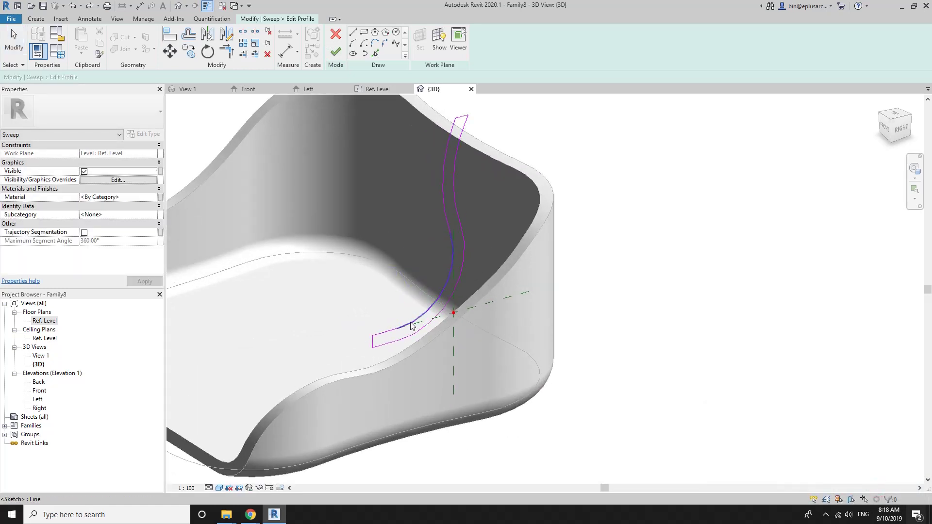
pyautogui.click(408, 338)
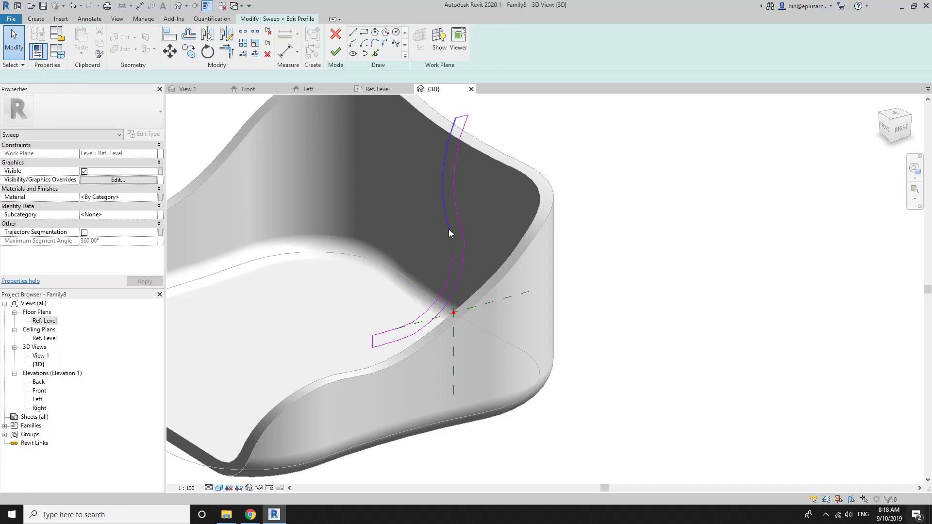
pyautogui.press('t')
pyautogui.press('r')
pyautogui.click(334, 53)
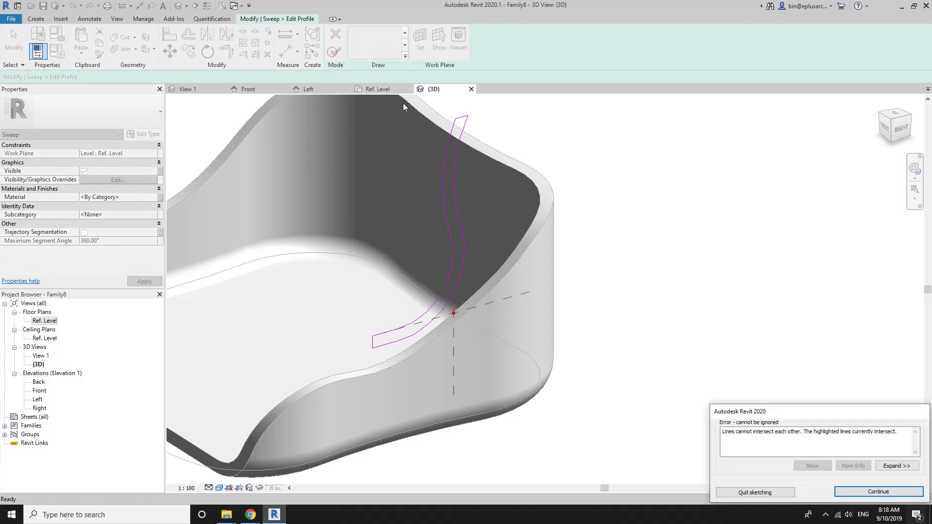
pyautogui.click(863, 492)
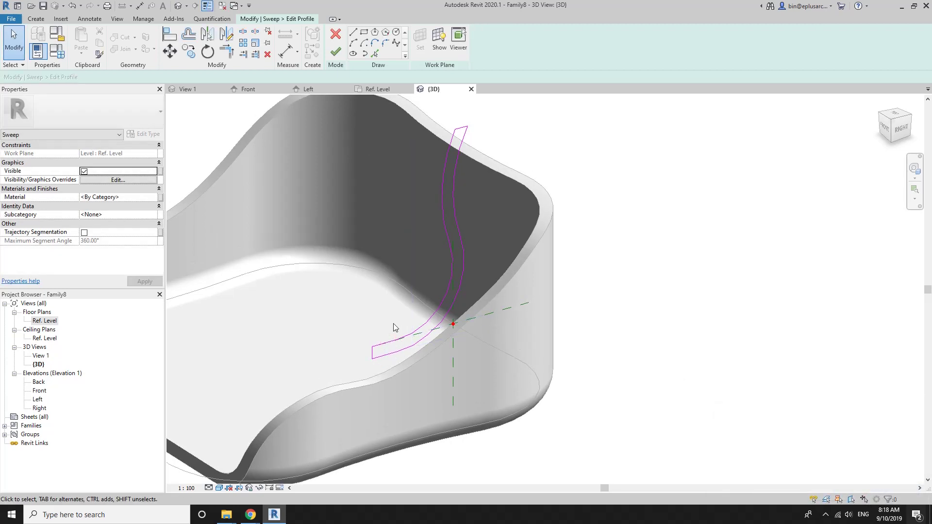
# Finish the wavy rim sweep and view the seat from the right.
pyautogui.click(338, 51)
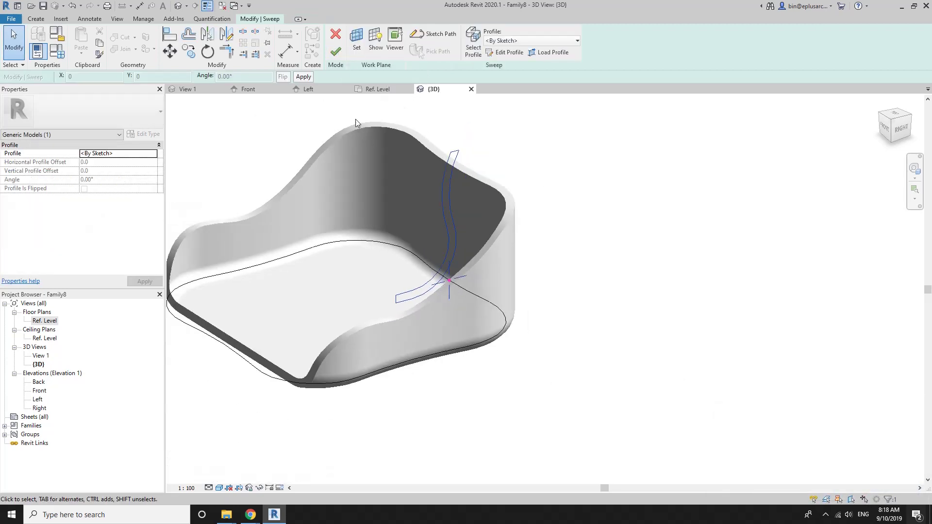
pyautogui.press('Escape')
pyautogui.moveTo(479, 276)
pyautogui.keyDown('shift'); pyautogui.mouseDown(button='middle')
pyautogui.moveTo(614, 209)
pyautogui.moveTo(453, 266)
pyautogui.moveTo(281, 251)
pyautogui.moveTo(214, 258)
pyautogui.moveTo(246, 107)
pyautogui.mouseUp(button='middle'); pyautogui.keyUp('shift')
pyautogui.keyDown('shift'); pyautogui.moveTo(341, 319); pyautogui.dragTo(407, 290, button='middle'); pyautogui.keyUp('shift')
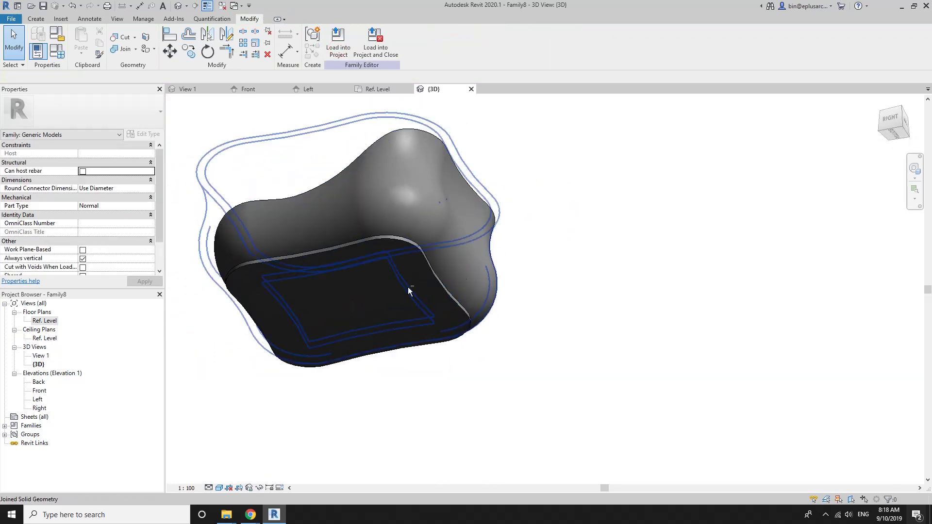
pyautogui.click(882, 122)
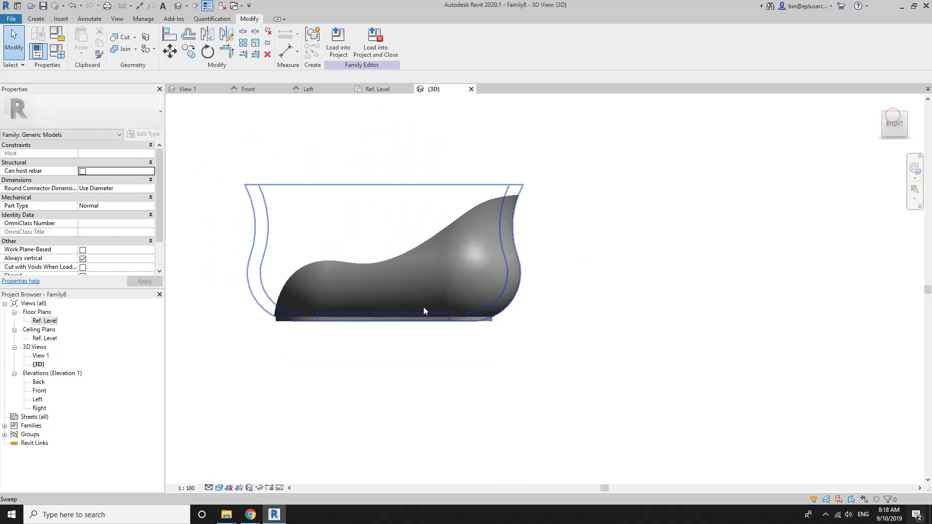
pyautogui.scroll(2, 546, 359)
pyautogui.scroll(2, 435, 395)
pyautogui.scroll(2, 437, 395)
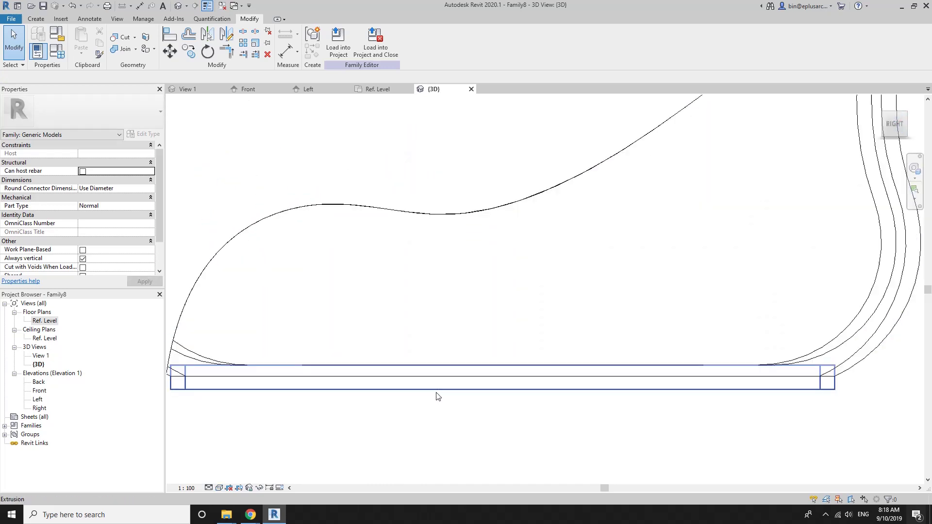
# Select the base extrusion under the seat and open its sketch.
pyautogui.click(393, 389)
pyautogui.moveTo(393, 393); pyautogui.dragTo(499, 396, button='middle')
pyautogui.moveTo(551, 381)
pyautogui.keyDown('shift'); pyautogui.mouseDown(button='middle')
pyautogui.moveTo(456, 370)
pyautogui.moveTo(386, 297)
pyautogui.moveTo(391, 384)
pyautogui.mouseUp(button='middle'); pyautogui.keyUp('shift')
pyautogui.click(338, 46)
# On Ref. Level, drag a sketch arc, then cancel the extrusion edit and discard changes.
pyautogui.scroll(-3, 493, 237)
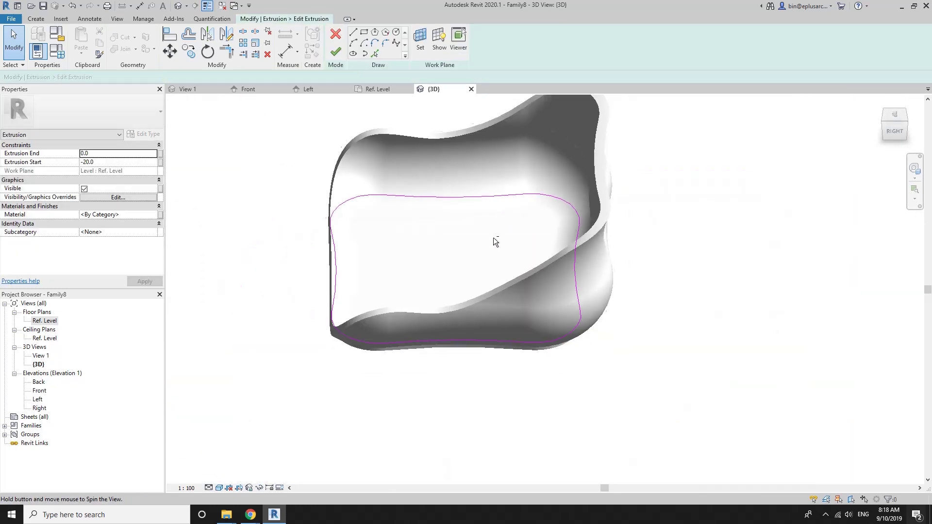
pyautogui.keyDown('shift'); pyautogui.moveTo(493, 238); pyautogui.dragTo(510, 245, button='middle'); pyautogui.keyUp('shift')
pyautogui.doubleClick(52, 322)
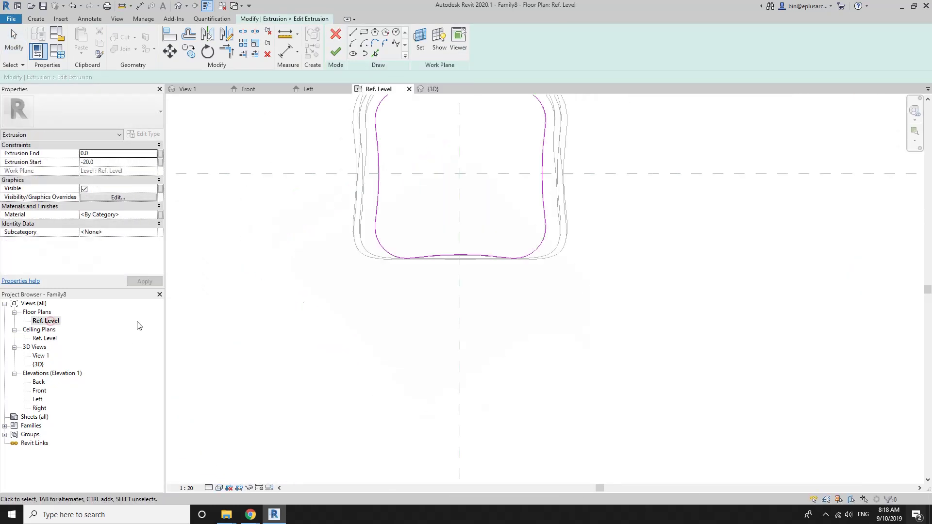
pyautogui.scroll(1, 442, 204)
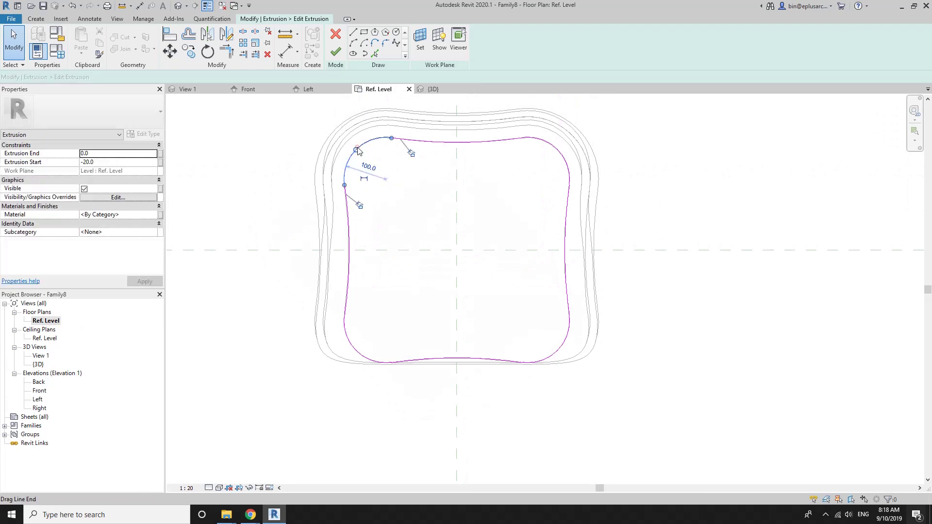
pyautogui.moveTo(358, 150); pyautogui.dragTo(378, 138)
pyautogui.press('Escape')
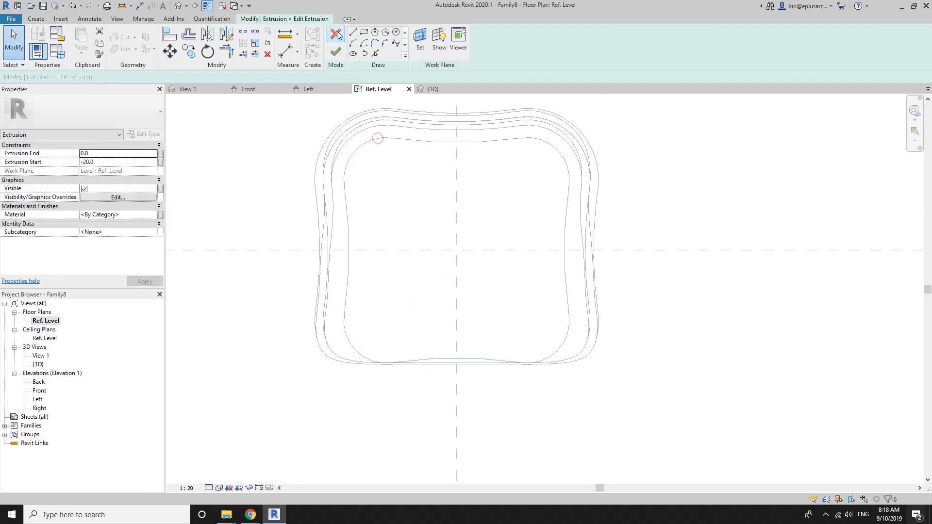
pyautogui.click(336, 34)
pyautogui.click(496, 266)
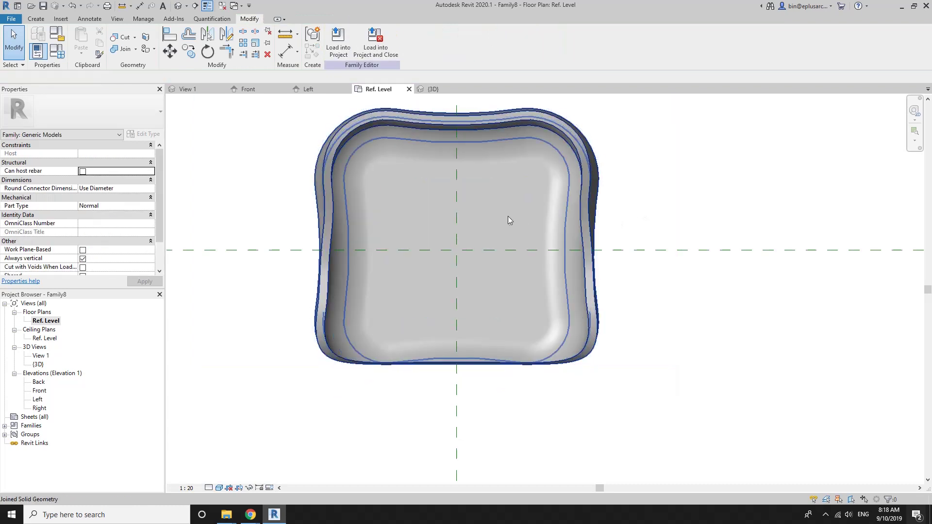
# Try selecting the joined bowl solid in the current view, then clear the selection.
pyautogui.click(505, 217)
pyautogui.press('Escape')
pyautogui.click(478, 228)
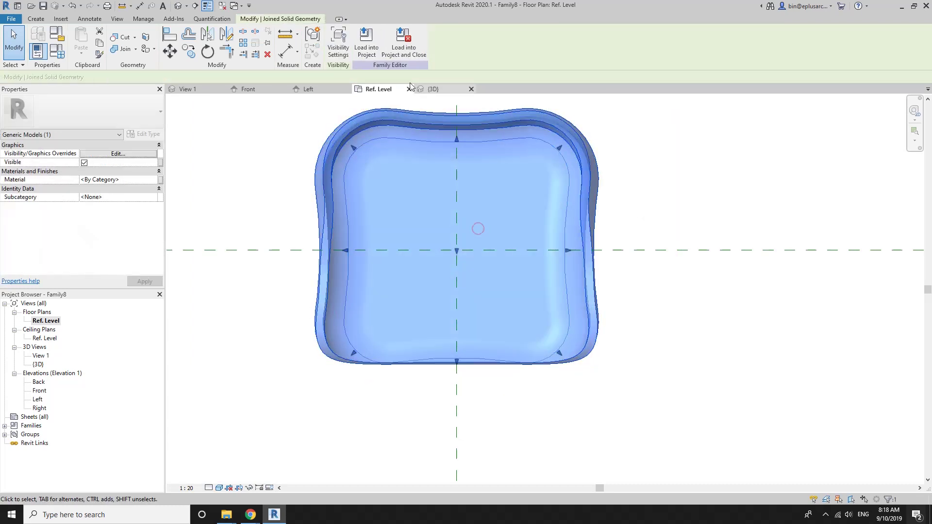
pyautogui.press('Escape')
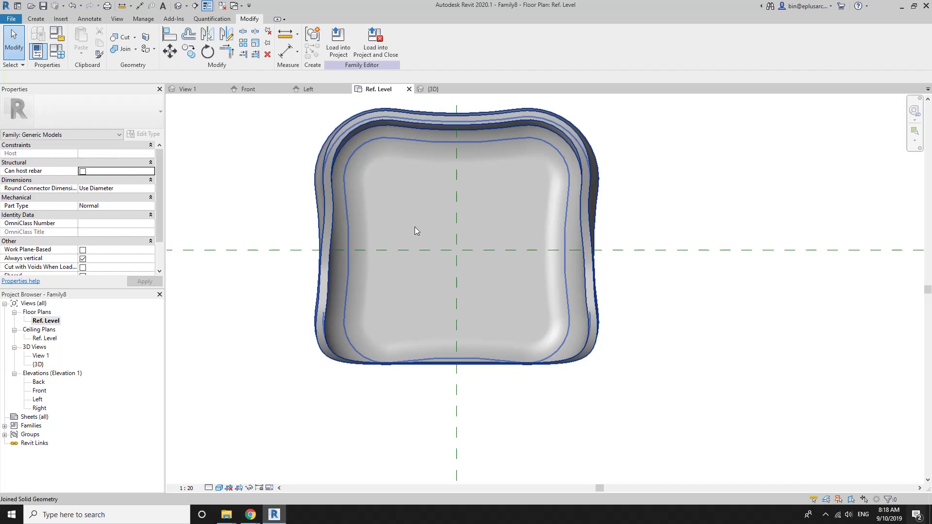
pyautogui.click(416, 224)
pyautogui.scroll(2, 443, 164)
pyautogui.scroll(-2, 443, 164)
pyautogui.press('Escape')
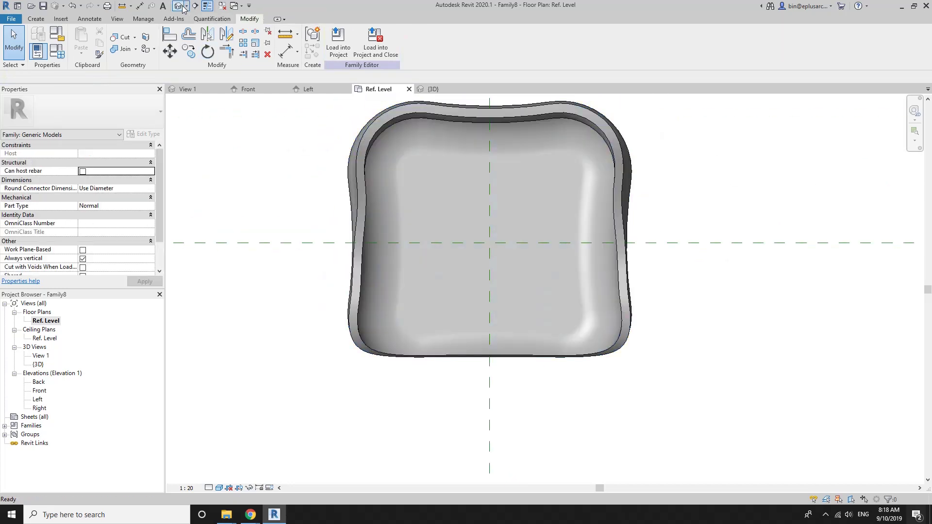
# In the {3D} view, Tab-select the wavy rim sweep and then the extrusion block.
pyautogui.click(183, 8)
pyautogui.moveTo(479, 265)
pyautogui.keyDown('shift'); pyautogui.mouseDown(button='middle')
pyautogui.moveTo(561, 266)
pyautogui.moveTo(546, 281)
pyautogui.mouseUp(button='middle'); pyautogui.keyUp('shift')
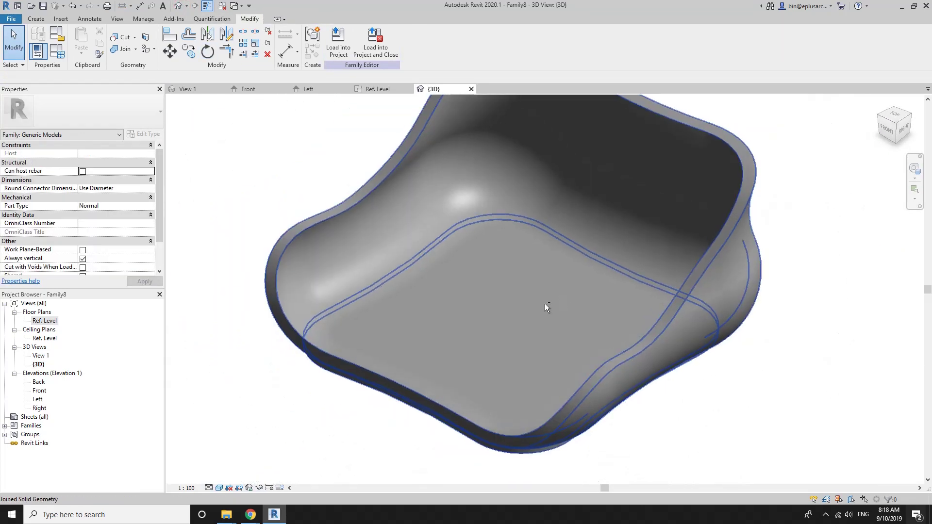
pyautogui.click(544, 305)
pyautogui.click(479, 308)
pyautogui.press('Escape')
pyautogui.click(379, 235)
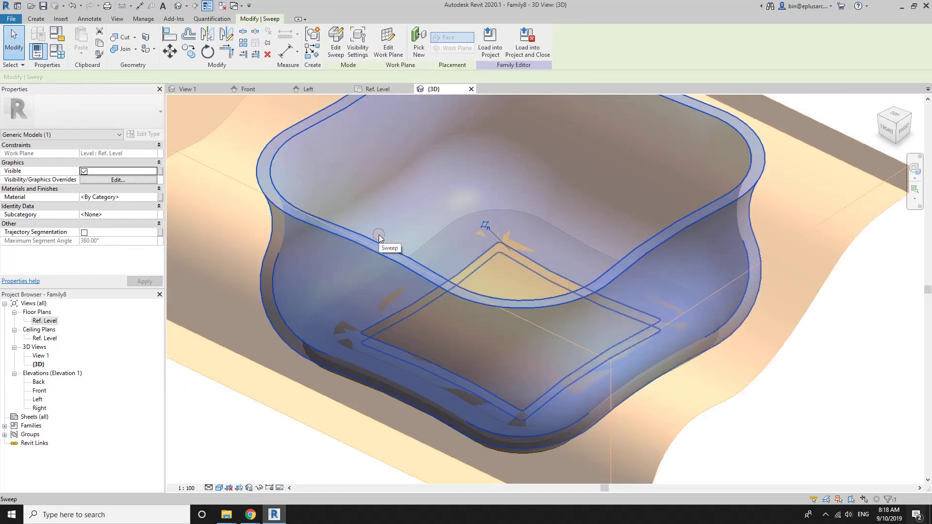
pyautogui.keyDown('shift'); pyautogui.moveTo(378, 234); pyautogui.dragTo(358, 296, button='middle'); pyautogui.keyUp('shift')
pyautogui.press('Escape')
pyautogui.click(357, 296)
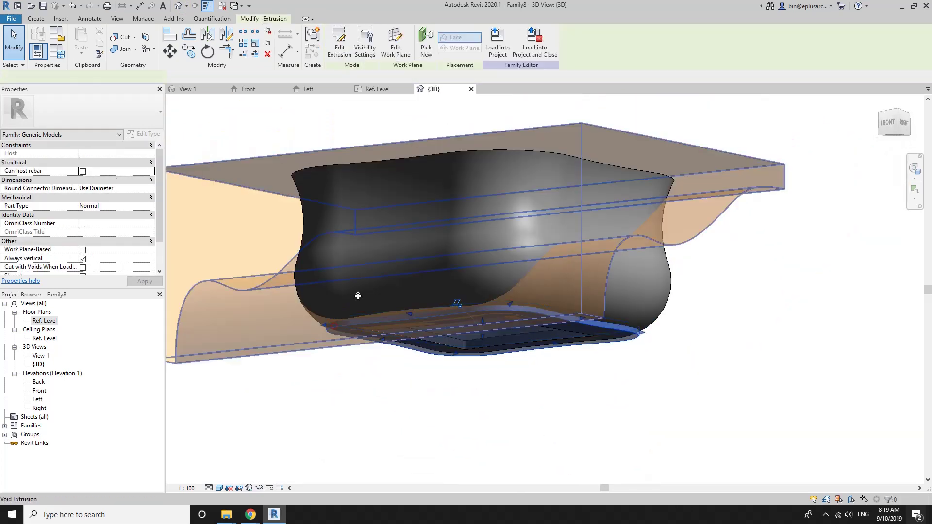
# Finish the extrusion sketch and unjoin the bowl from the extrusion block.
pyautogui.keyDown('shift'); pyautogui.moveTo(372, 106); pyautogui.dragTo(499, 442, button='middle'); pyautogui.keyUp('shift')
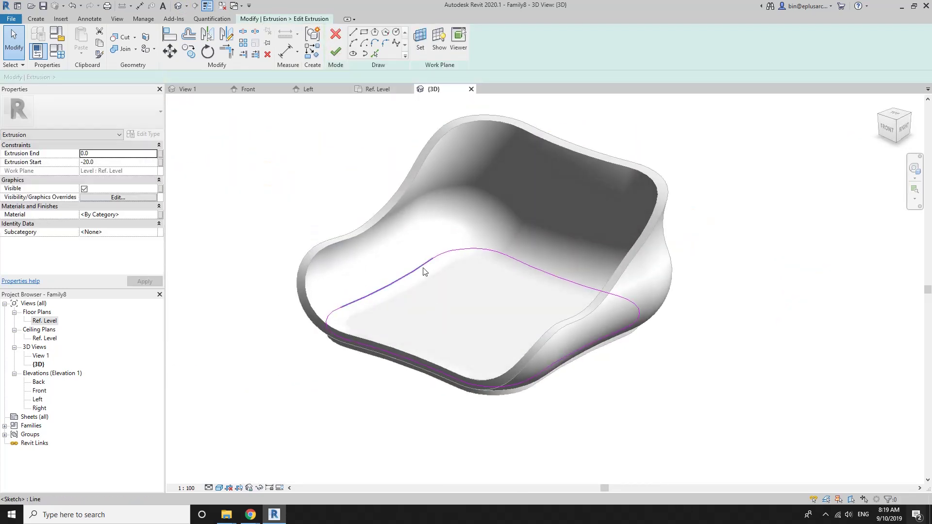
pyautogui.keyDown('shift'); pyautogui.moveTo(469, 294); pyautogui.dragTo(461, 434, button='middle'); pyautogui.keyUp('shift')
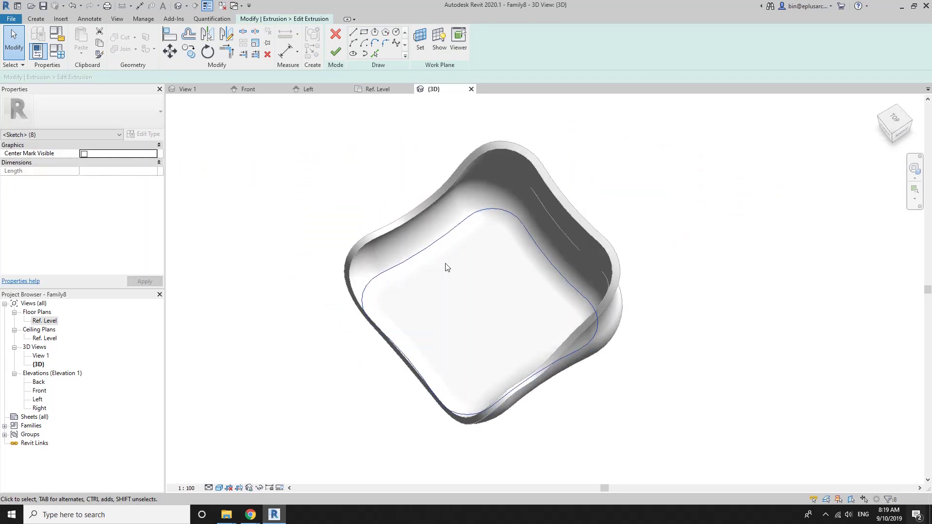
pyautogui.click(335, 52)
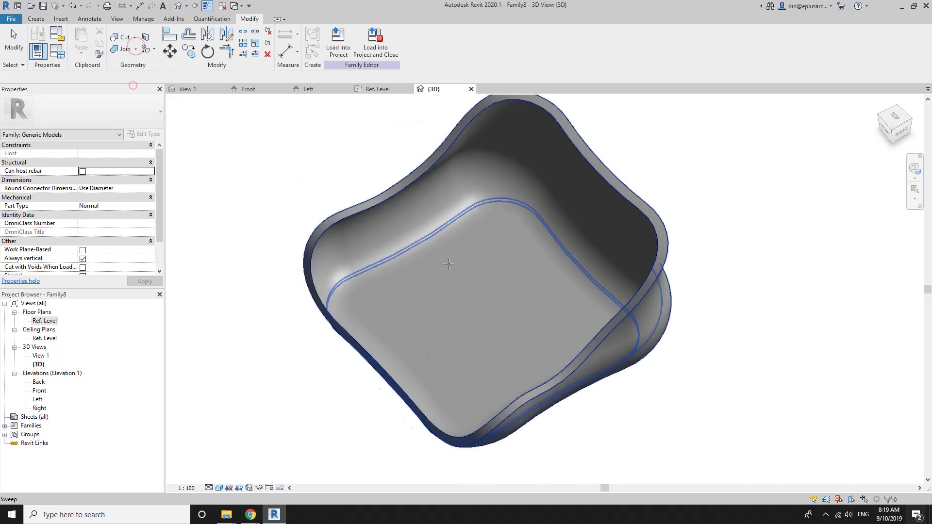
pyautogui.click(458, 277)
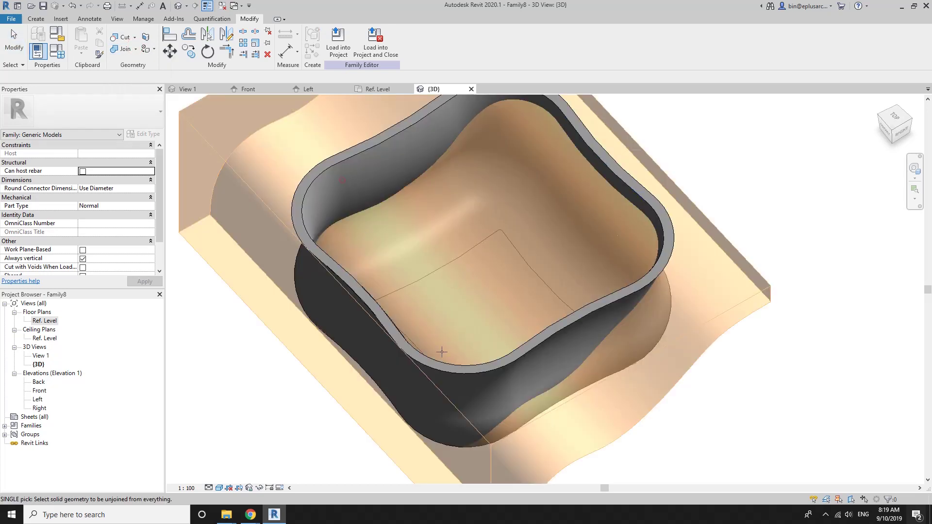
# Leave unjoin mode and open the extrusion's square sketch for editing.
pyautogui.keyDown('shift'); pyautogui.moveTo(442, 352); pyautogui.dragTo(483, 134, button='middle'); pyautogui.keyUp('shift')
pyautogui.moveTo(455, 212)
pyautogui.keyDown('shift'); pyautogui.mouseDown(button='middle')
pyautogui.moveTo(535, 214)
pyautogui.moveTo(579, 289)
pyautogui.mouseUp(button='middle'); pyautogui.keyUp('shift')
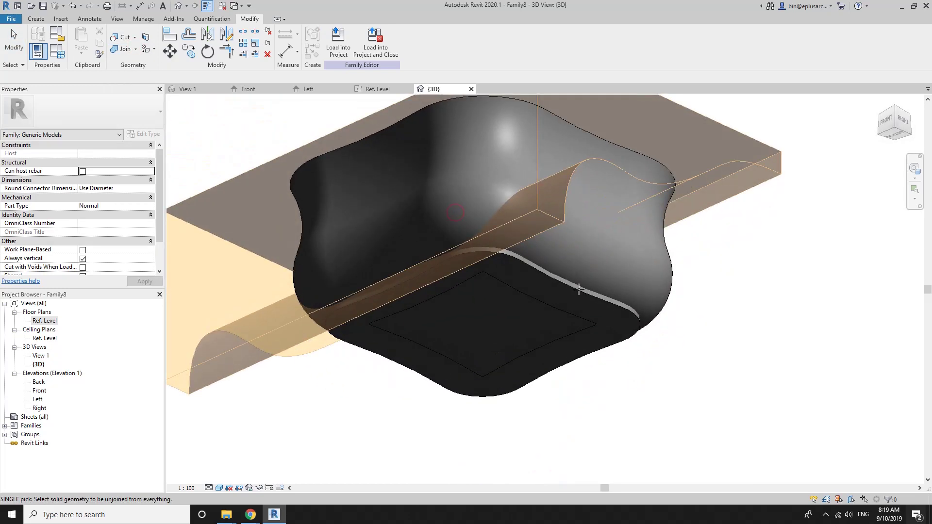
pyautogui.press('Escape')
pyautogui.click(491, 299)
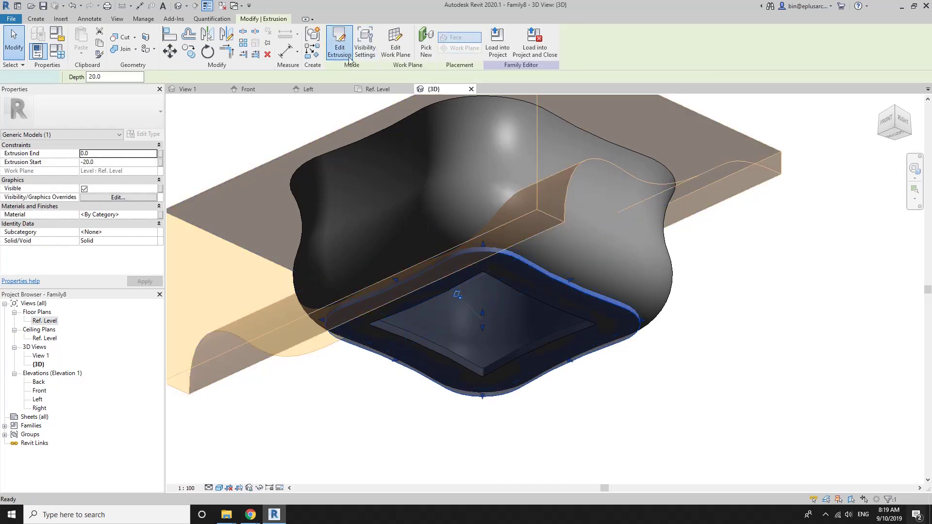
pyautogui.click(340, 48)
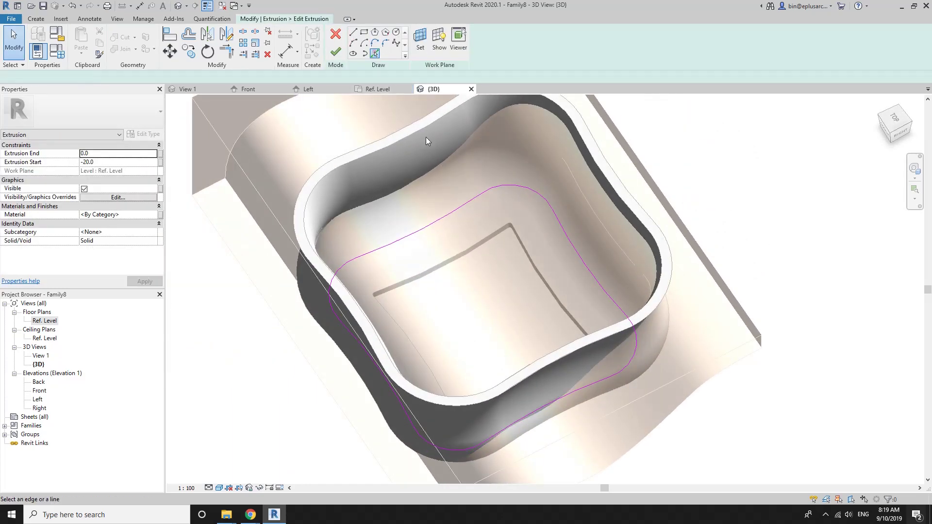
pyautogui.scroll(3, 499, 204)
pyautogui.scroll(3, 498, 200)
pyautogui.scroll(2, 508, 177)
pyautogui.click(507, 177)
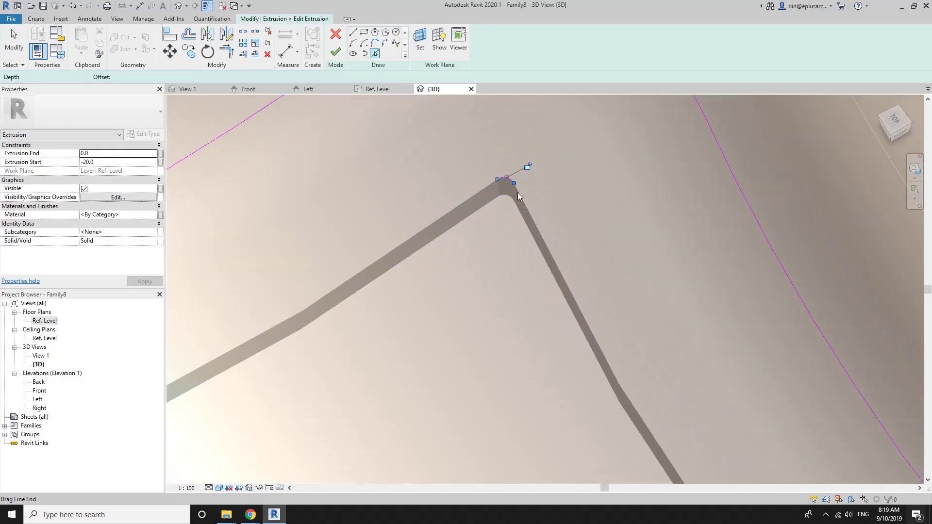
pyautogui.scroll(-2, 466, 209)
pyautogui.scroll(-2, 437, 272)
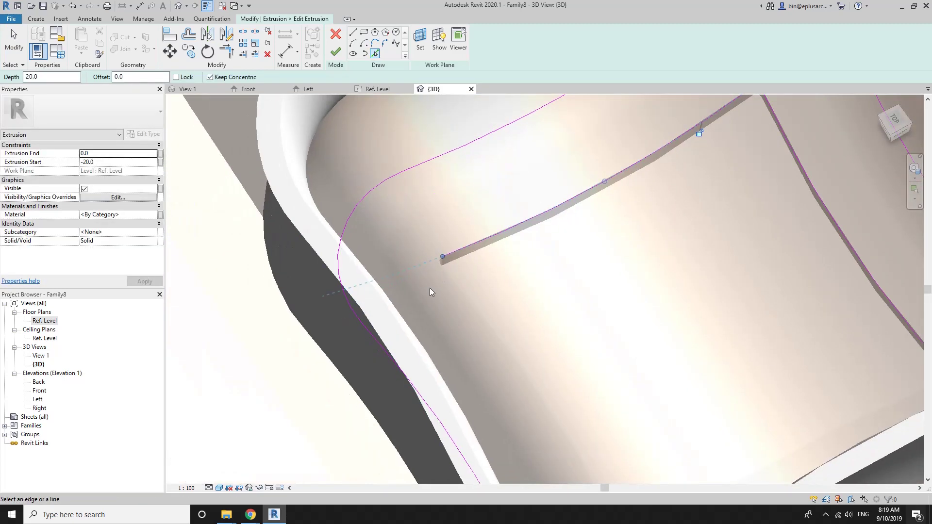
pyautogui.scroll(3, 446, 253)
# Round one corner of the square sketch with a fillet arc and finish the extrusion.
pyautogui.press('Escape')
pyautogui.keyDown('shift'); pyautogui.moveTo(449, 278); pyautogui.dragTo(265, 155, button='middle'); pyautogui.keyUp('shift')
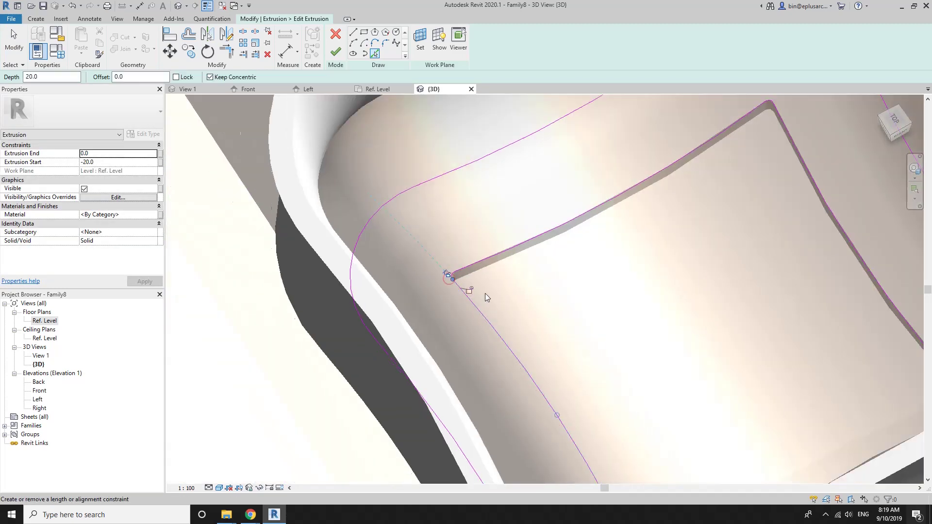
pyautogui.scroll(2, 450, 348)
pyautogui.scroll(3, 459, 320)
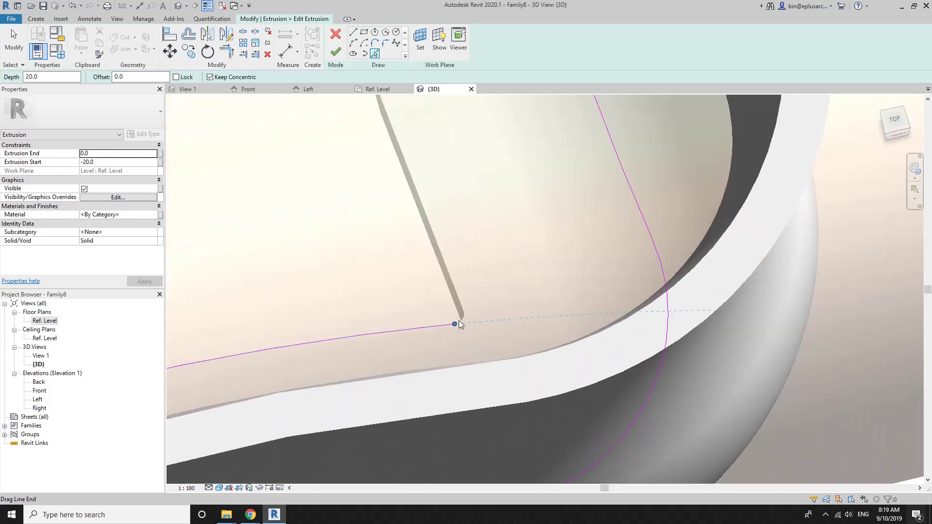
pyautogui.scroll(2, 466, 312)
pyautogui.scroll(-3, 441, 284)
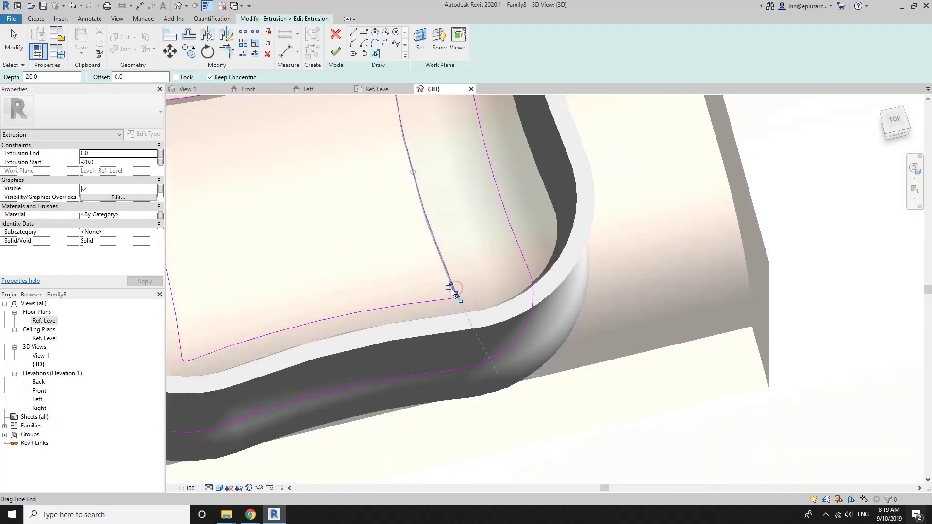
pyautogui.scroll(-2, 450, 288)
pyautogui.scroll(5, 488, 256)
pyautogui.scroll(1, 488, 256)
pyautogui.click(476, 267)
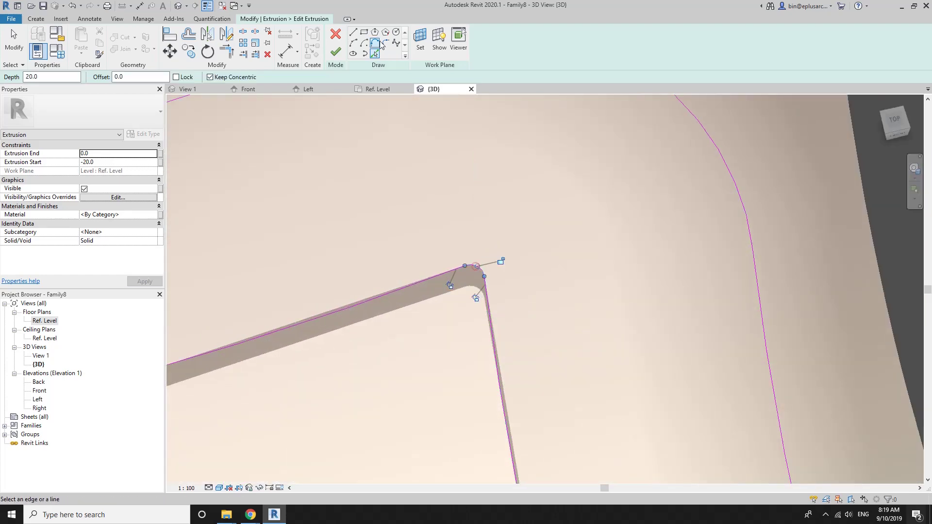
pyautogui.click(338, 56)
pyautogui.scroll(-3, 361, 291)
pyautogui.scroll(-3, 360, 253)
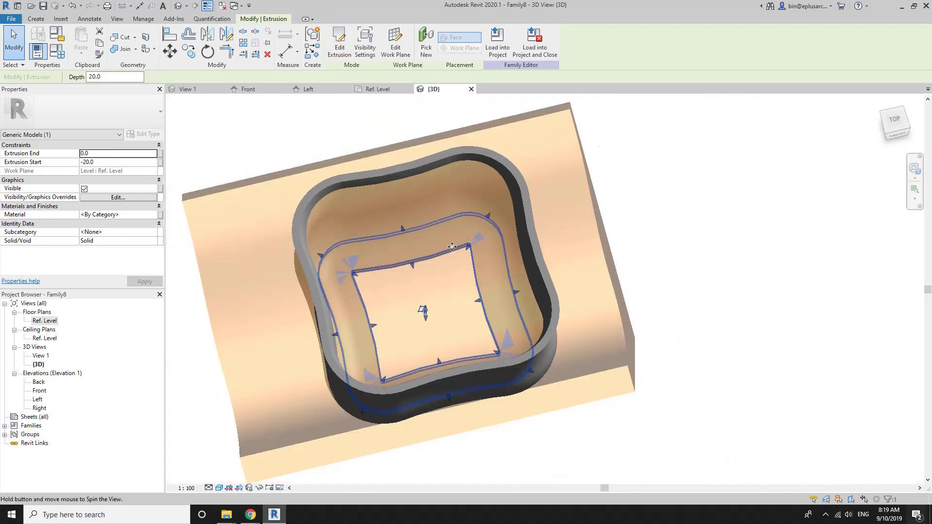
# Reopen the extrusion sketch, finish it again, and clear the selection.
pyautogui.click(403, 264)
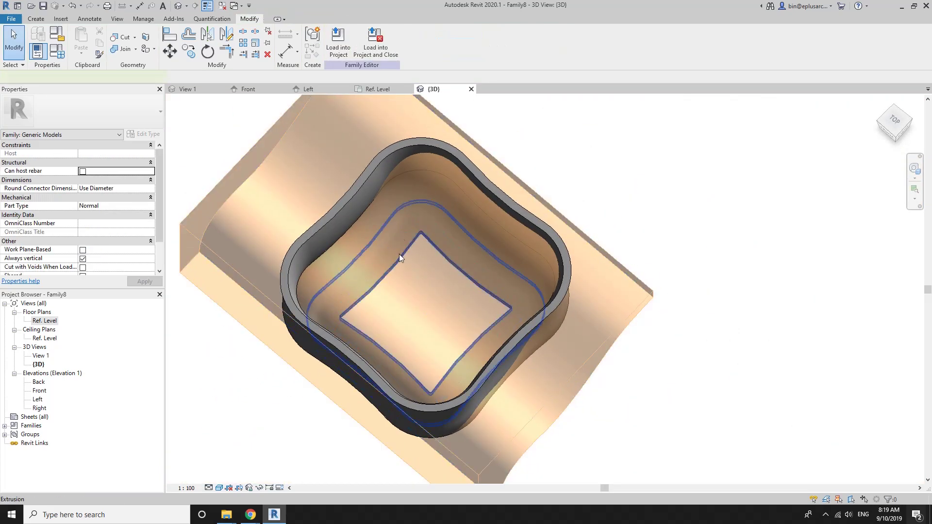
pyautogui.click(399, 254)
pyautogui.click(340, 48)
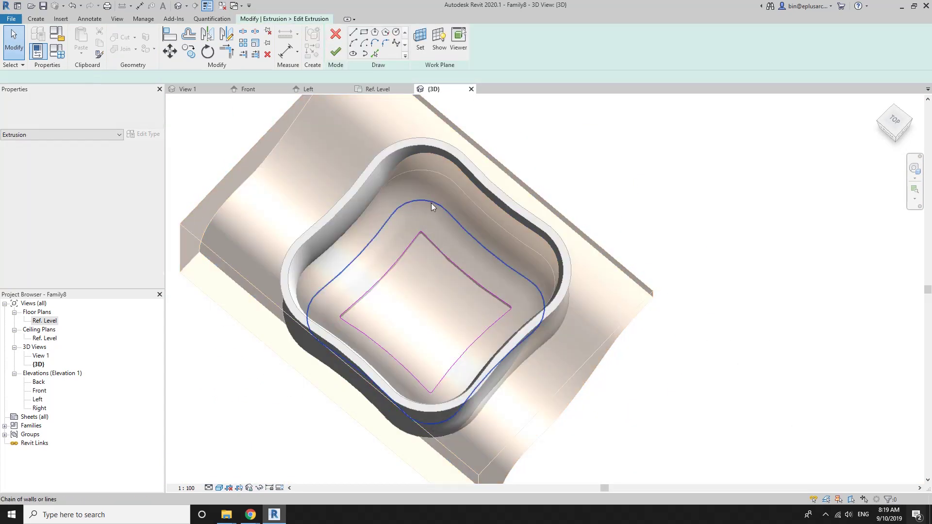
pyautogui.click(335, 51)
pyautogui.press('Escape')
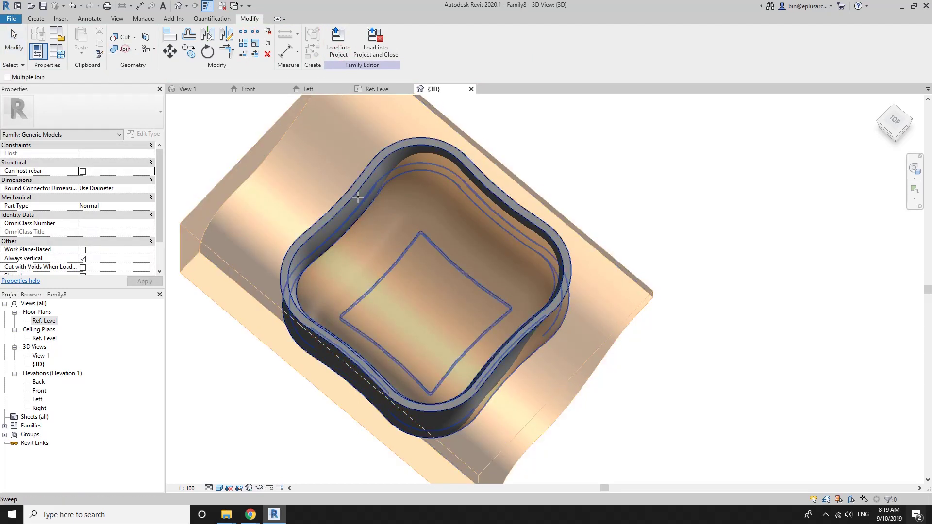
# Join the bowl sweep with the base solid and orbit to inspect the shell.
pyautogui.click(369, 210)
pyautogui.click(408, 272)
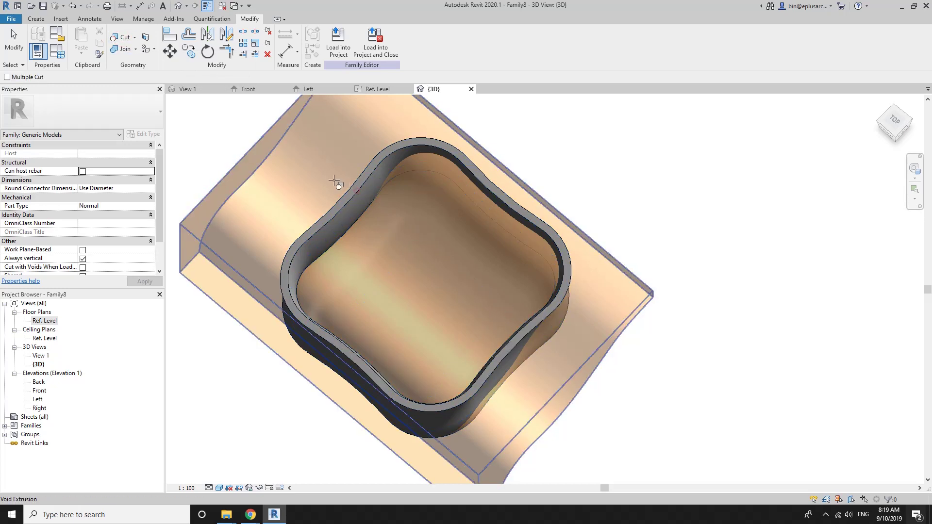
pyautogui.moveTo(309, 164)
pyautogui.keyDown('shift'); pyautogui.mouseDown(button='middle')
pyautogui.moveTo(458, 109)
pyautogui.moveTo(534, 194)
pyautogui.moveTo(601, 249)
pyautogui.moveTo(672, 187)
pyautogui.moveTo(629, 155)
pyautogui.moveTo(574, 217)
pyautogui.moveTo(589, 291)
pyautogui.moveTo(473, 193)
pyautogui.moveTo(588, 293)
pyautogui.moveTo(668, 272)
pyautogui.moveTo(655, 235)
pyautogui.moveTo(397, 265)
pyautogui.moveTo(277, 258)
pyautogui.moveTo(233, 140)
pyautogui.moveTo(338, 49)
pyautogui.moveTo(625, 284)
pyautogui.mouseUp(button='middle'); pyautogui.keyUp('shift')
pyautogui.moveTo(603, 322)
pyautogui.keyDown('shift'); pyautogui.mouseDown(button='middle')
pyautogui.moveTo(693, 293)
pyautogui.moveTo(607, 272)
pyautogui.moveTo(678, 287)
pyautogui.moveTo(341, 380)
pyautogui.mouseUp(button='middle'); pyautogui.keyUp('shift')
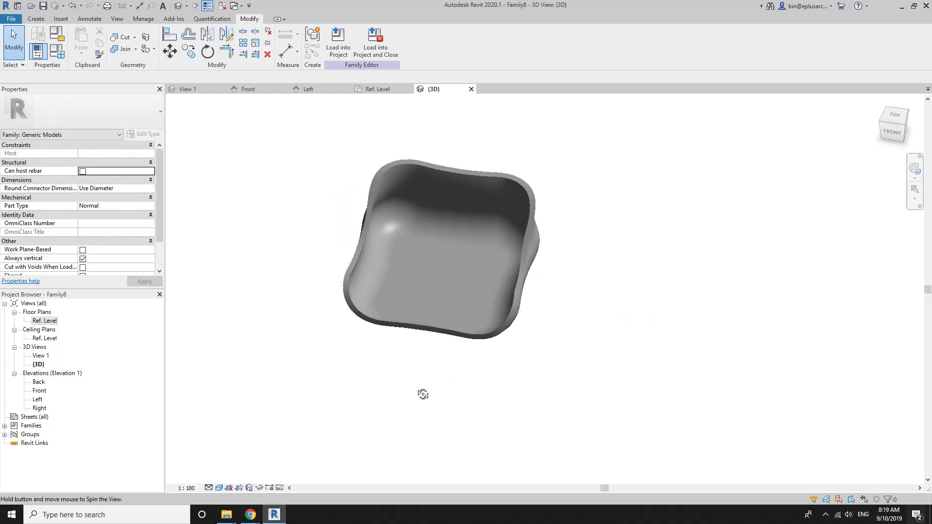
pyautogui.moveTo(422, 394)
pyautogui.keyDown('shift'); pyautogui.mouseDown(button='middle')
pyautogui.moveTo(697, 243)
pyautogui.moveTo(690, 198)
pyautogui.moveTo(415, 335)
pyautogui.mouseUp(button='middle'); pyautogui.keyUp('shift')
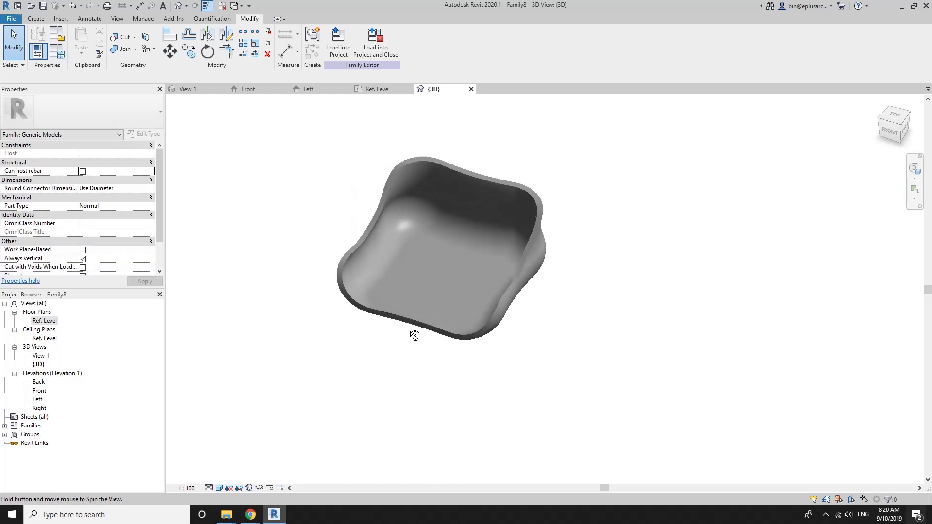
# Select the bowl sweep and open its path sketch for editing.
pyautogui.click(405, 173)
pyautogui.scroll(3, 405, 173)
pyautogui.scroll(2, 427, 256)
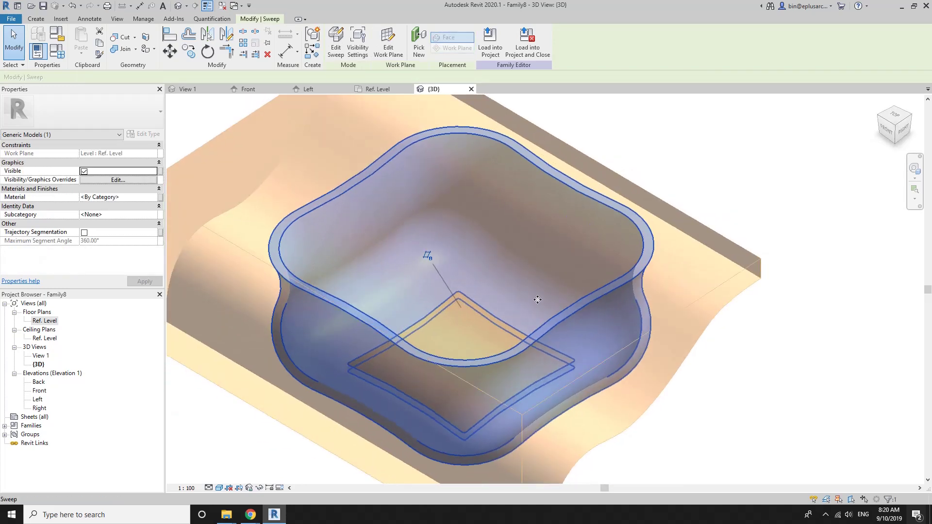
pyautogui.click(654, 302)
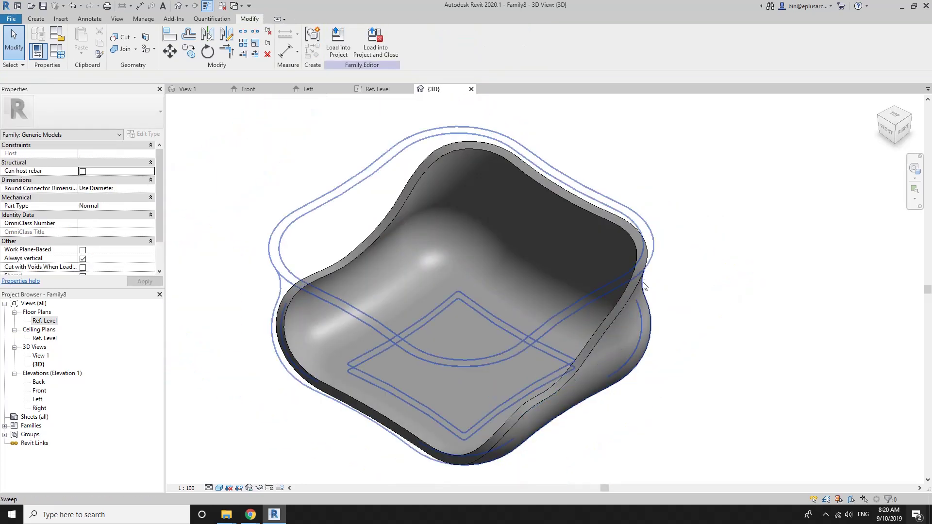
pyautogui.click(454, 143)
pyautogui.click(335, 42)
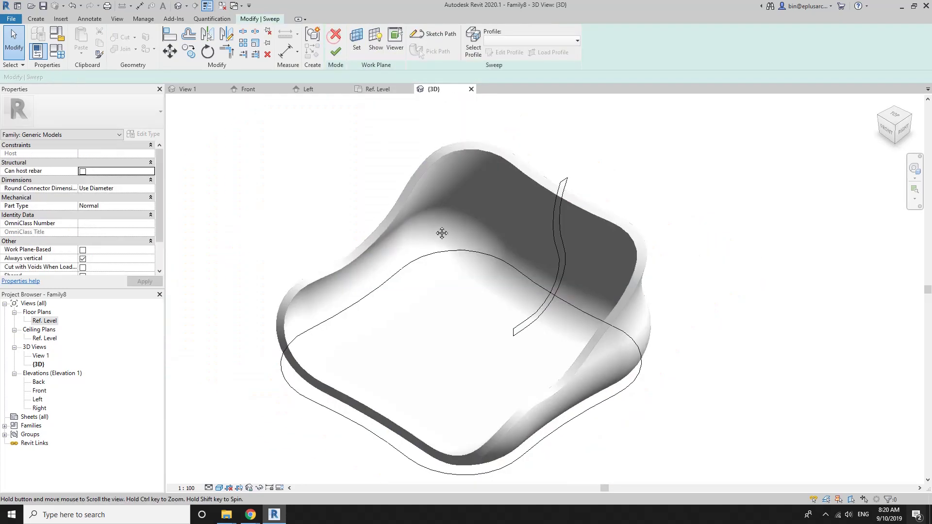
pyautogui.scroll(-2, 459, 252)
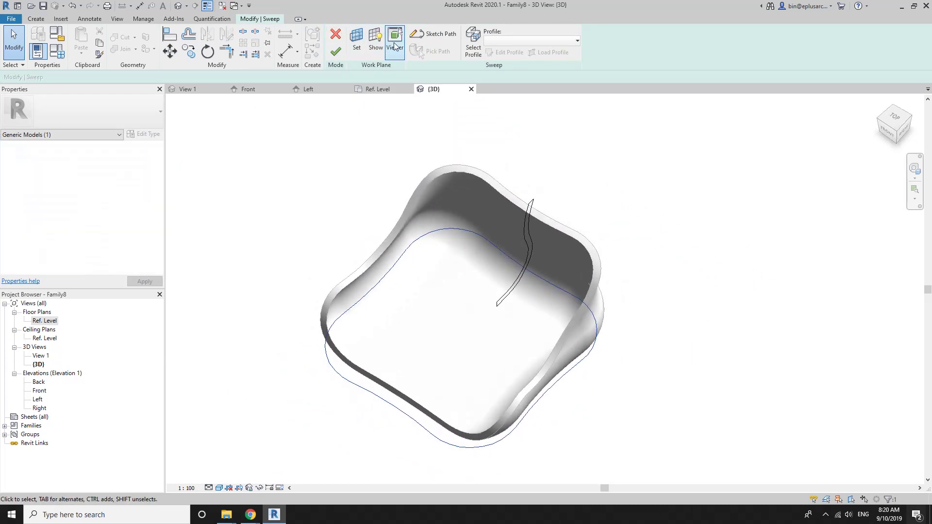
pyautogui.click(435, 37)
# Change the path's corner arc radius dimensions, entering 2 for one arc.
pyautogui.click(450, 229)
pyautogui.scroll(2, 450, 228)
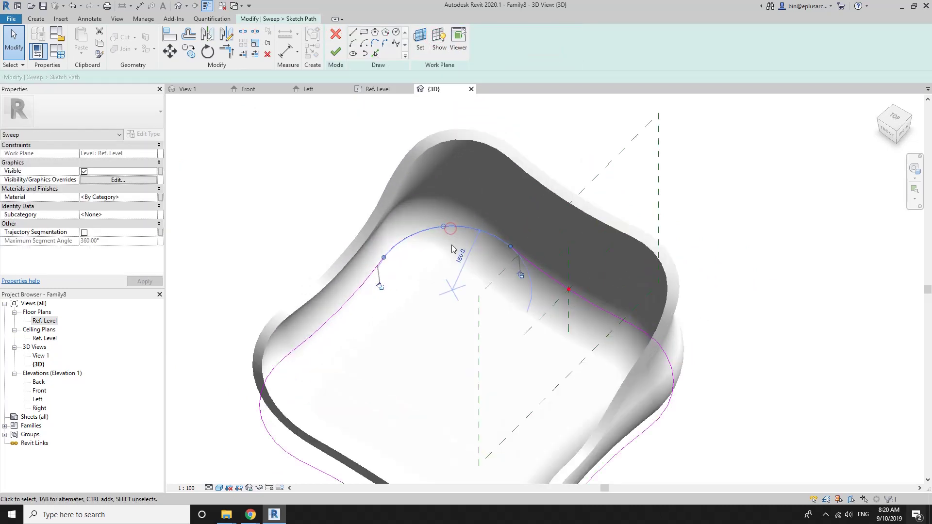
pyautogui.click(456, 255)
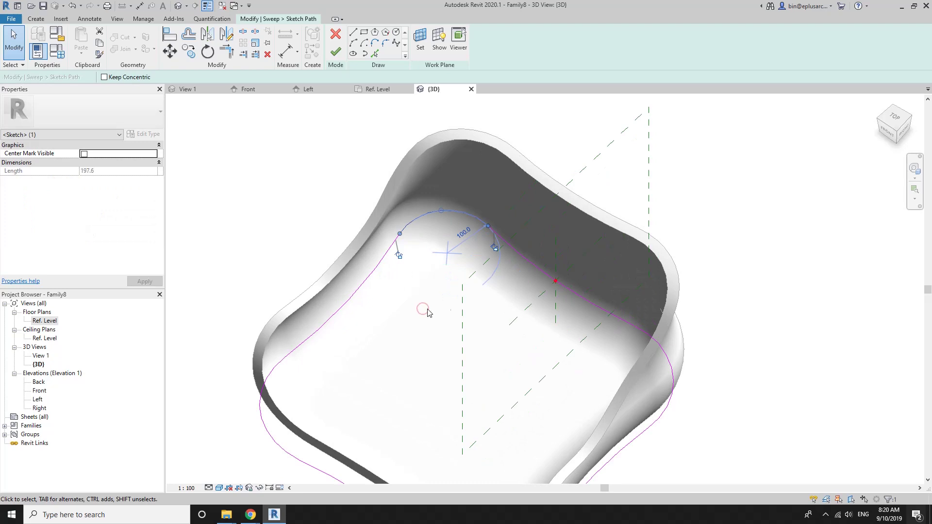
pyautogui.click(469, 251)
pyautogui.click(463, 217)
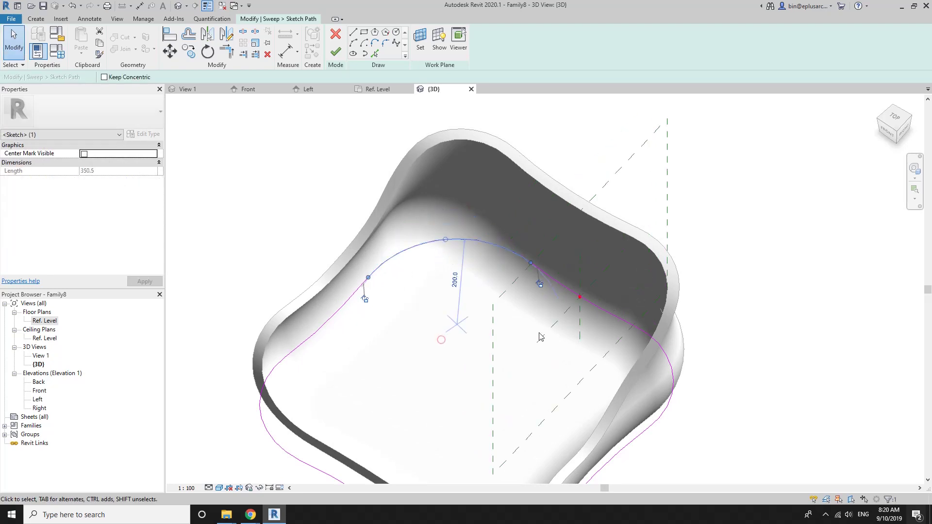
pyautogui.moveTo(650, 346); pyautogui.dragTo(629, 290, button='middle')
pyautogui.click(651, 335)
pyautogui.click(608, 329)
pyautogui.write('2')
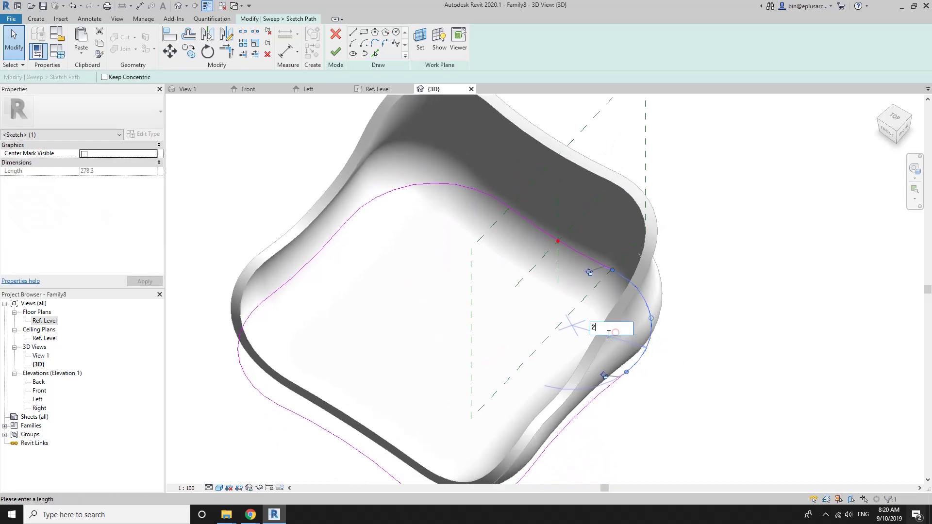
pyautogui.click(670, 365)
# Finish the path and sweep edits, then orbit to check the revised rim.
pyautogui.moveTo(670, 365)
pyautogui.keyDown('shift'); pyautogui.mouseDown(button='middle')
pyautogui.moveTo(678, 348)
pyautogui.moveTo(628, 440)
pyautogui.moveTo(551, 298)
pyautogui.mouseUp(button='middle'); pyautogui.keyUp('shift')
pyautogui.scroll(2, 610, 436)
pyautogui.scroll(-3, 551, 297)
pyautogui.click(335, 52)
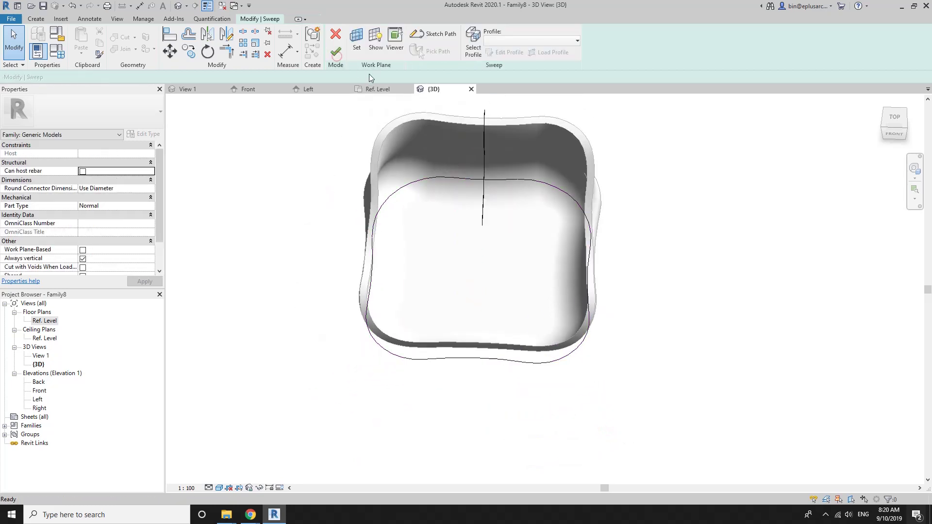
pyautogui.click(340, 51)
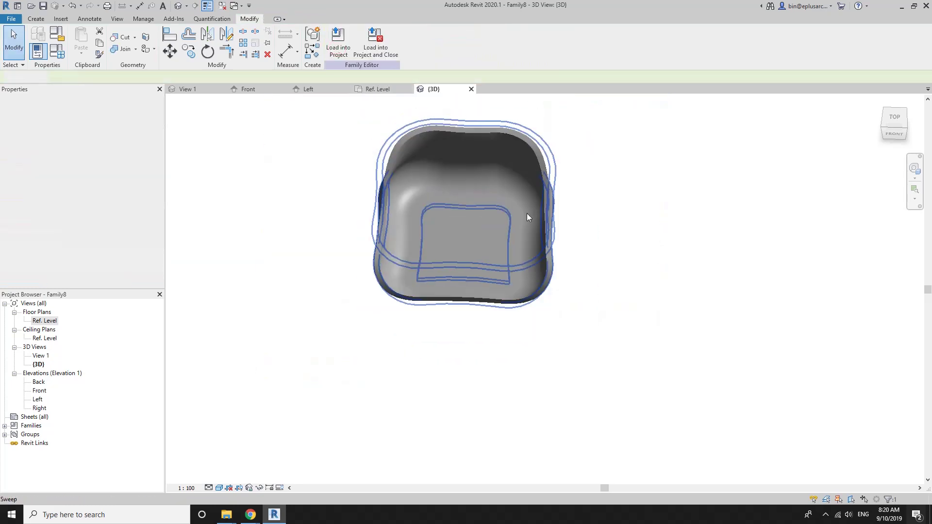
pyautogui.moveTo(526, 213)
pyautogui.keyDown('shift'); pyautogui.mouseDown(button='middle')
pyautogui.moveTo(668, 133)
pyautogui.moveTo(422, 119)
pyautogui.moveTo(333, 67)
pyautogui.moveTo(113, 58)
pyautogui.moveTo(275, 209)
pyautogui.moveTo(443, 191)
pyautogui.moveTo(645, 261)
pyautogui.moveTo(628, 151)
pyautogui.moveTo(301, 183)
pyautogui.moveTo(398, 256)
pyautogui.mouseUp(button='middle'); pyautogui.keyUp('shift')
# Open the base extrusion's sketch, finish it, then undo that change.
pyautogui.click(468, 224)
pyautogui.scroll(3, 468, 223)
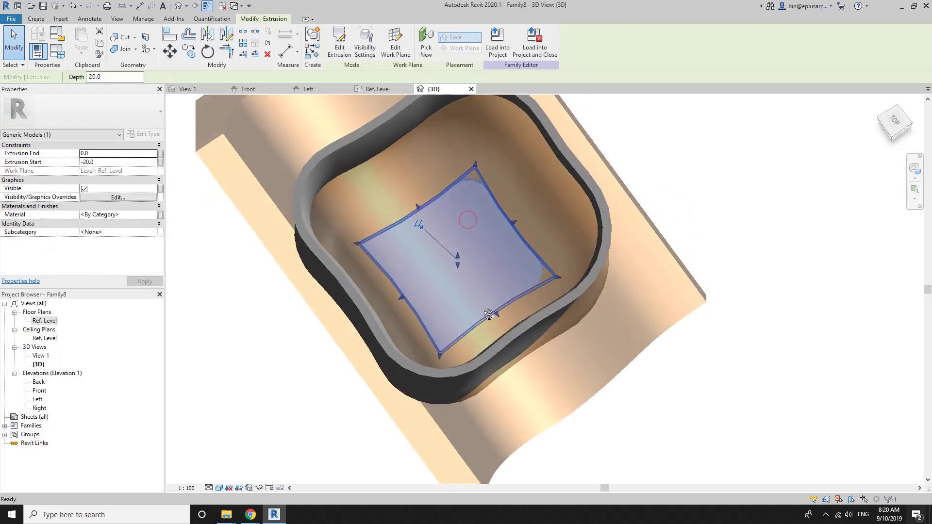
pyautogui.doubleClick(459, 223)
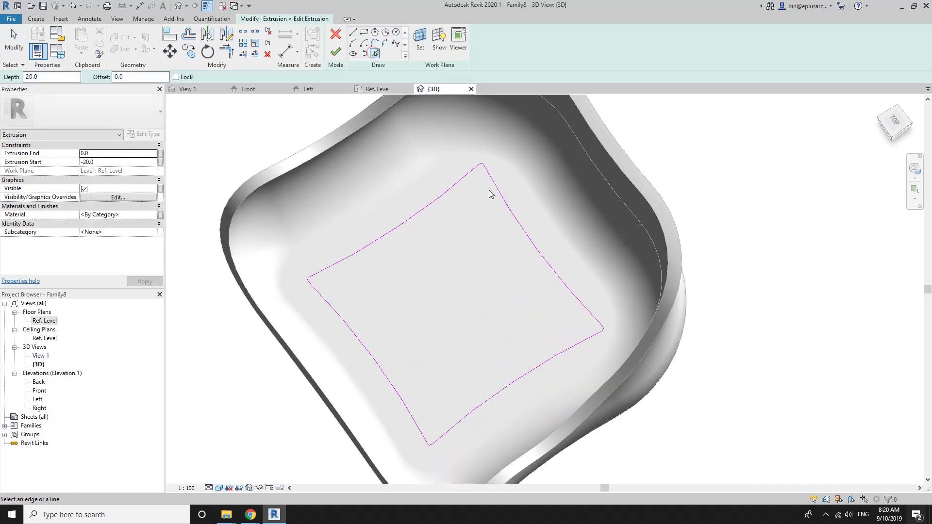
pyautogui.click(335, 34)
pyautogui.scroll(-3, 429, 190)
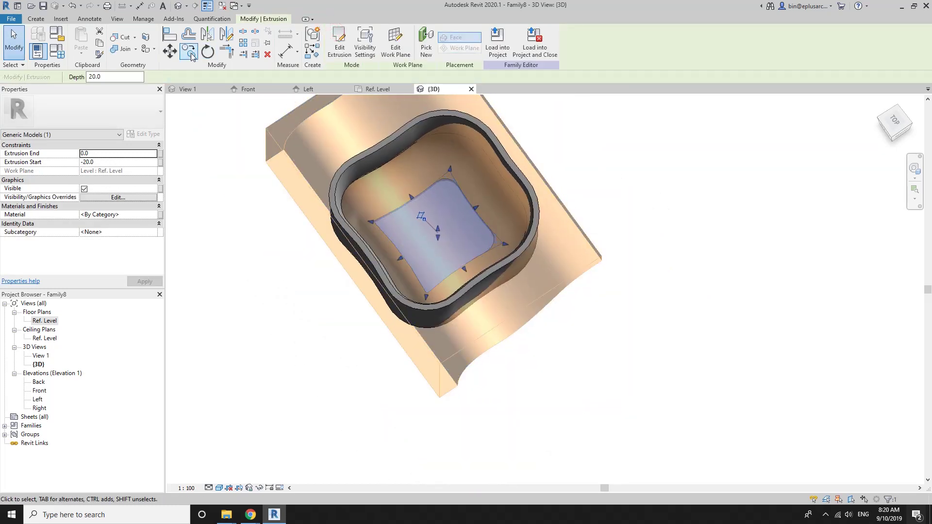
pyautogui.hotkey('ctrl', 'z')
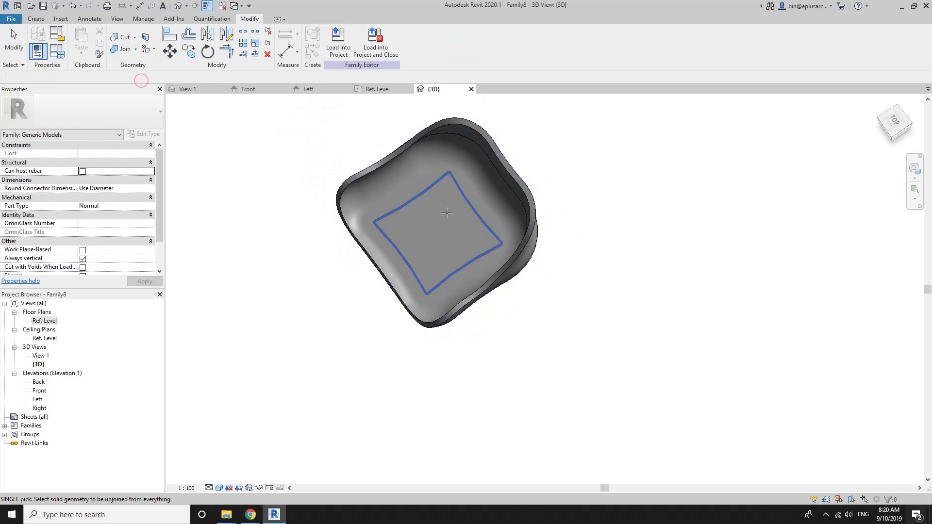
pyautogui.scroll(2, 445, 193)
pyautogui.scroll(2, 444, 193)
# Round the base sketch's corners using Pick Lines, finish, and orbit to review the seat.
pyautogui.doubleClick(445, 193)
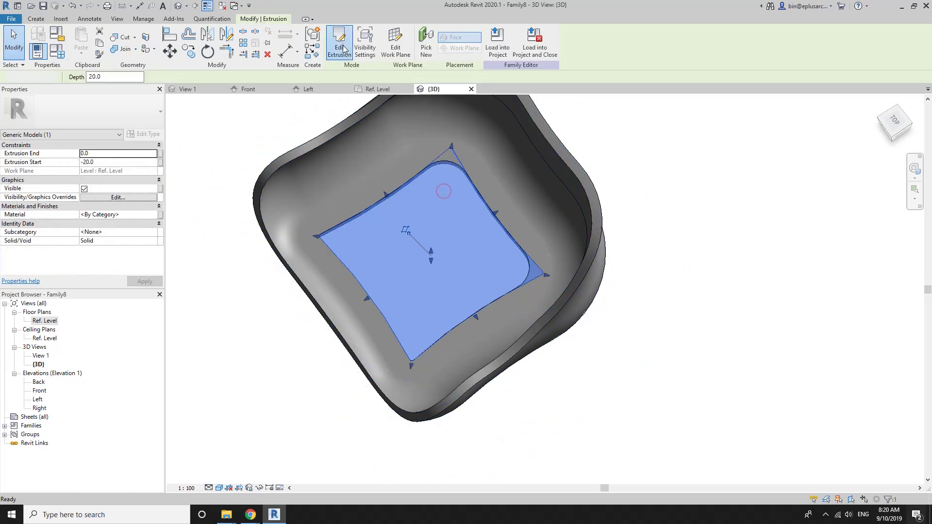
pyautogui.click(375, 54)
pyautogui.scroll(2, 442, 164)
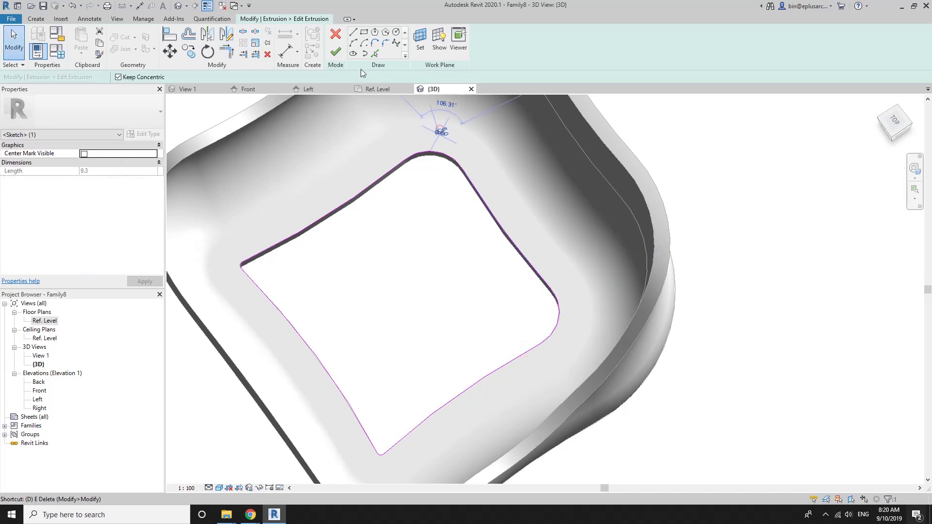
pyautogui.click(336, 52)
pyautogui.scroll(-2, 391, 129)
pyautogui.scroll(-3, 426, 197)
pyautogui.moveTo(426, 197)
pyautogui.keyDown('shift'); pyautogui.mouseDown(button='middle')
pyautogui.moveTo(603, 208)
pyautogui.moveTo(717, 149)
pyautogui.moveTo(623, 140)
pyautogui.mouseUp(button='middle'); pyautogui.keyUp('shift')
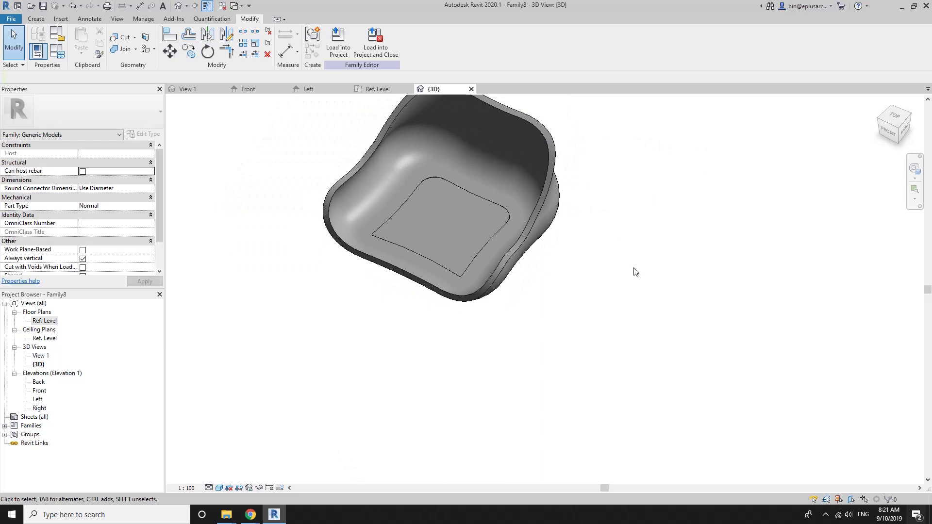
pyautogui.keyDown('shift'); pyautogui.moveTo(634, 271); pyautogui.dragTo(588, 202, button='middle'); pyautogui.keyUp('shift')
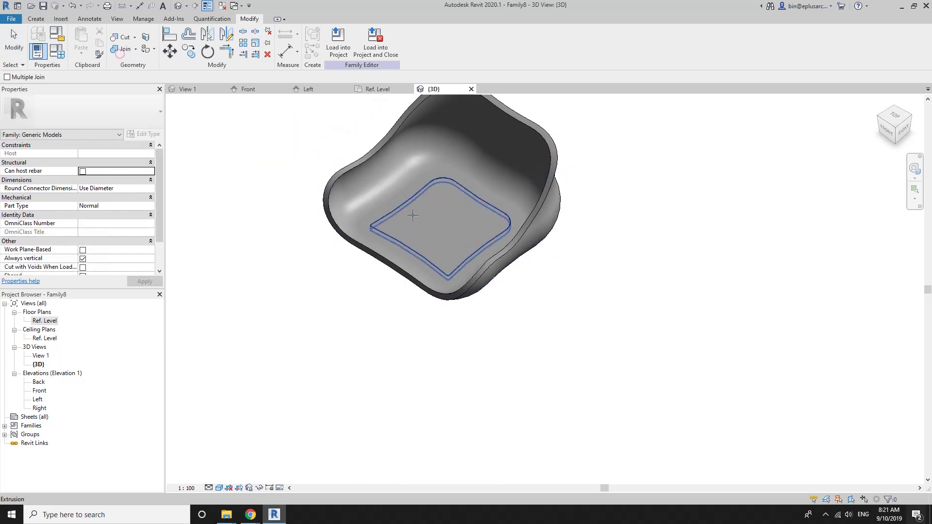
# Join the base pad into the seat shell, switch to Hidden Line, and orbit to inspect.
pyautogui.click(405, 188)
pyautogui.moveTo(405, 188)
pyautogui.keyDown('shift'); pyautogui.mouseDown(button='middle')
pyautogui.moveTo(620, 284)
pyautogui.moveTo(649, 245)
pyautogui.moveTo(545, 235)
pyautogui.moveTo(270, 456)
pyautogui.mouseUp(button='middle'); pyautogui.keyUp('shift')
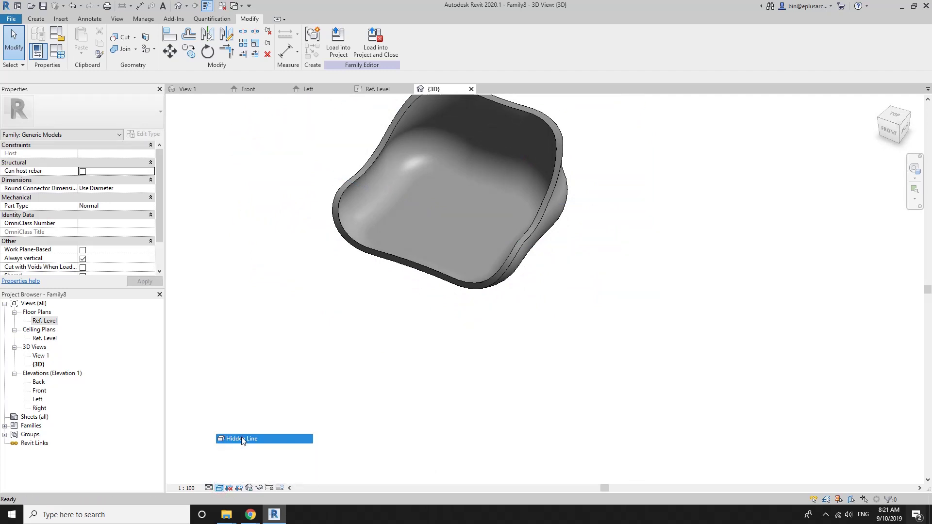
pyautogui.click(243, 440)
pyautogui.moveTo(529, 329)
pyautogui.keyDown('shift'); pyautogui.mouseDown(button='middle')
pyautogui.moveTo(474, 306)
pyautogui.moveTo(525, 296)
pyautogui.mouseUp(button='middle'); pyautogui.keyUp('shift')
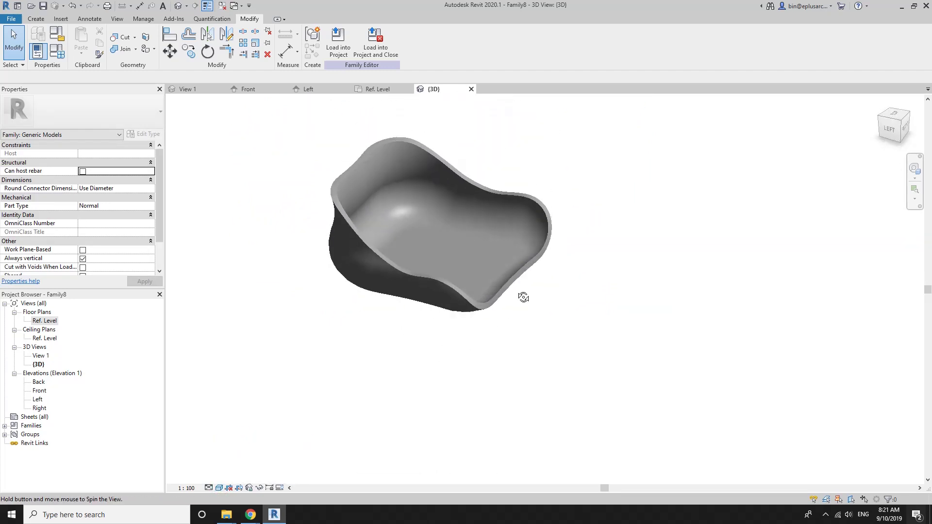
pyautogui.moveTo(258, 492)
pyautogui.keyDown('shift'); pyautogui.mouseDown(button='middle')
pyautogui.moveTo(387, 343)
pyautogui.moveTo(312, 327)
pyautogui.moveTo(443, 368)
pyautogui.moveTo(272, 337)
pyautogui.moveTo(398, 354)
pyautogui.moveTo(646, 350)
pyautogui.moveTo(435, 383)
pyautogui.mouseUp(button='middle'); pyautogui.keyUp('shift')
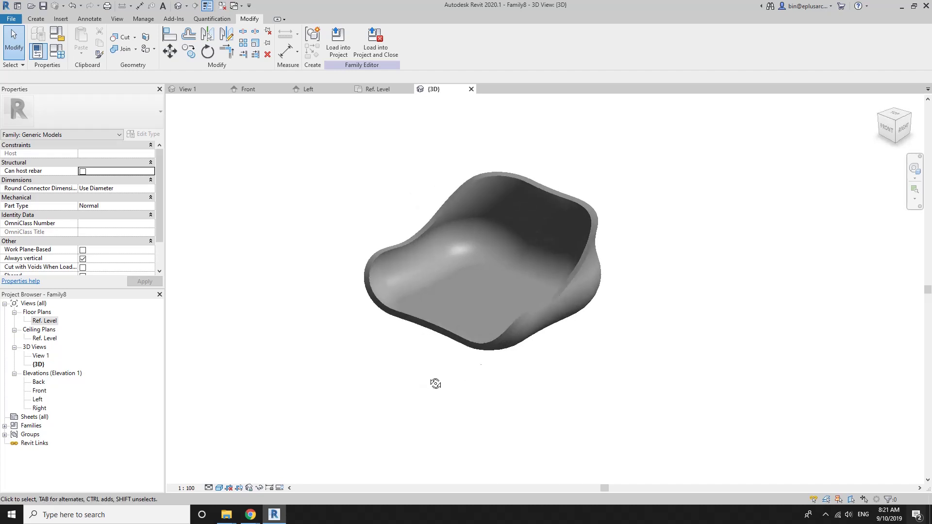
pyautogui.scroll(3, 495, 395)
pyautogui.moveTo(495, 395)
pyautogui.mouseDown(button='middle')
pyautogui.moveTo(487, 384)
pyautogui.moveTo(502, 412)
pyautogui.mouseUp(button='middle')
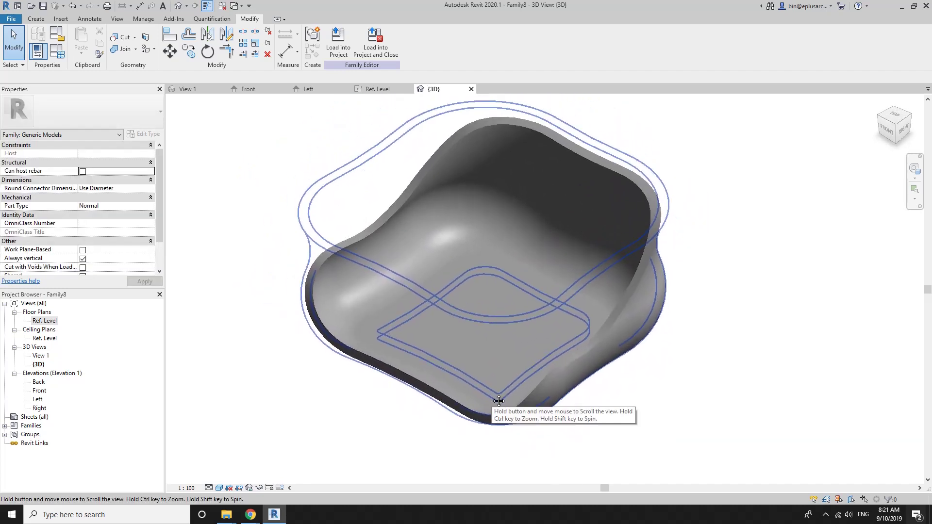